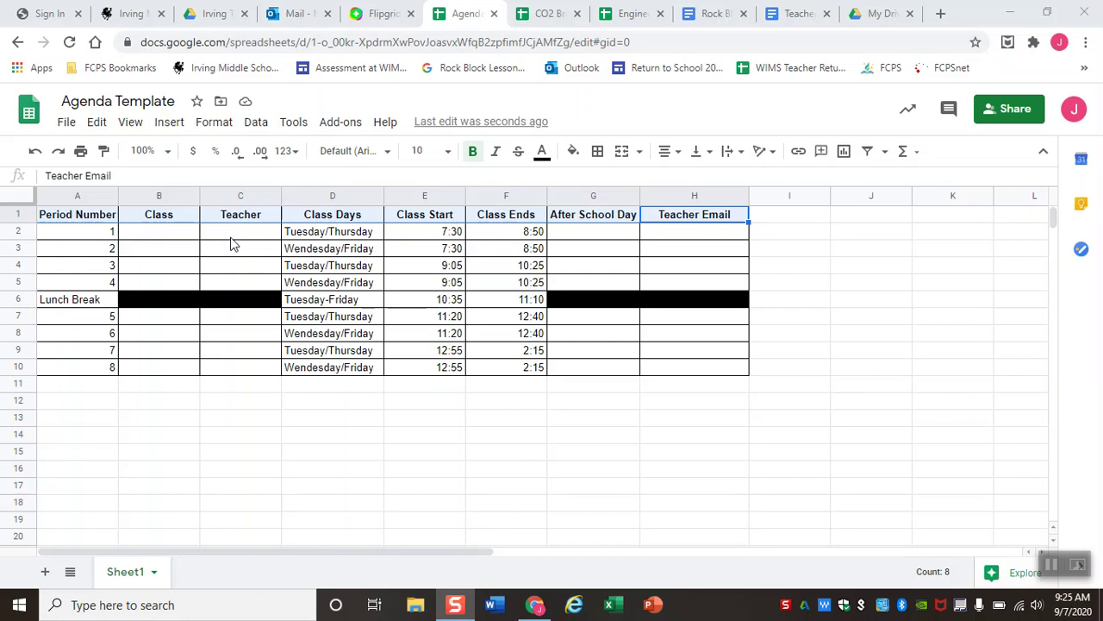
# Select header row 1, keep it bold and set its font size to 11.
pyautogui.click(226, 402)
pyautogui.moveTo(73, 223); pyautogui.dragTo(685, 220)
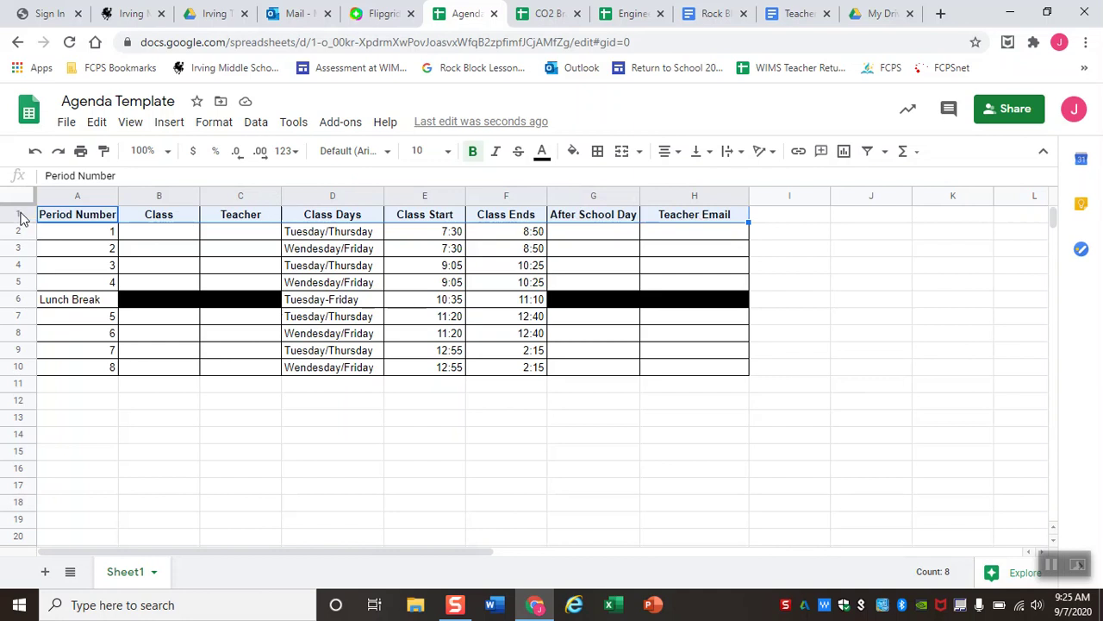
pyautogui.click(82, 221)
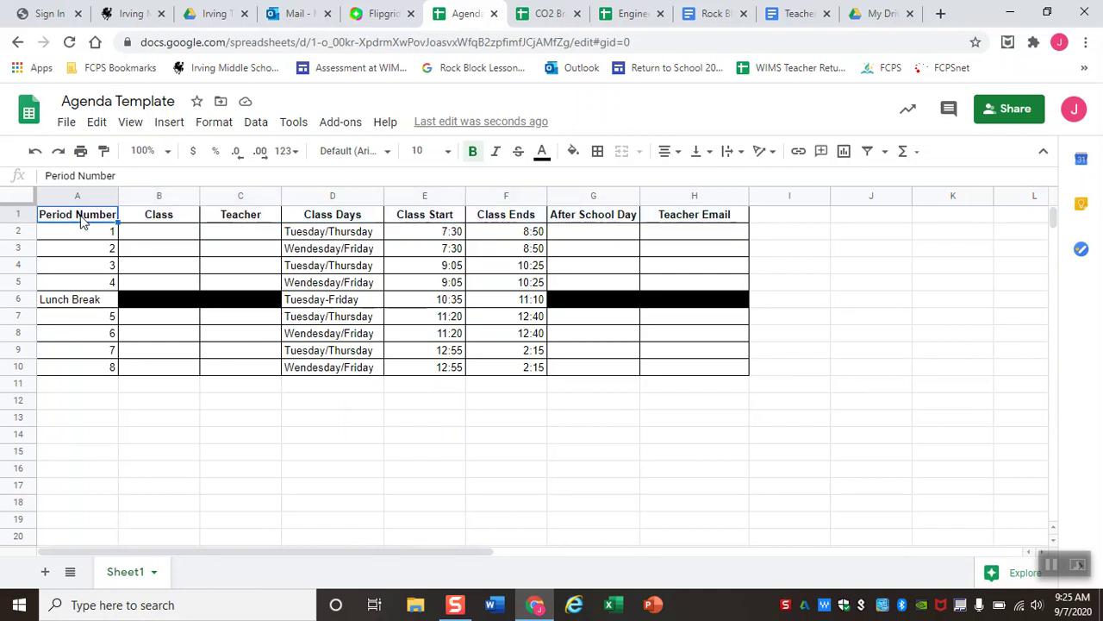
pyautogui.moveTo(77, 222); pyautogui.dragTo(670, 222)
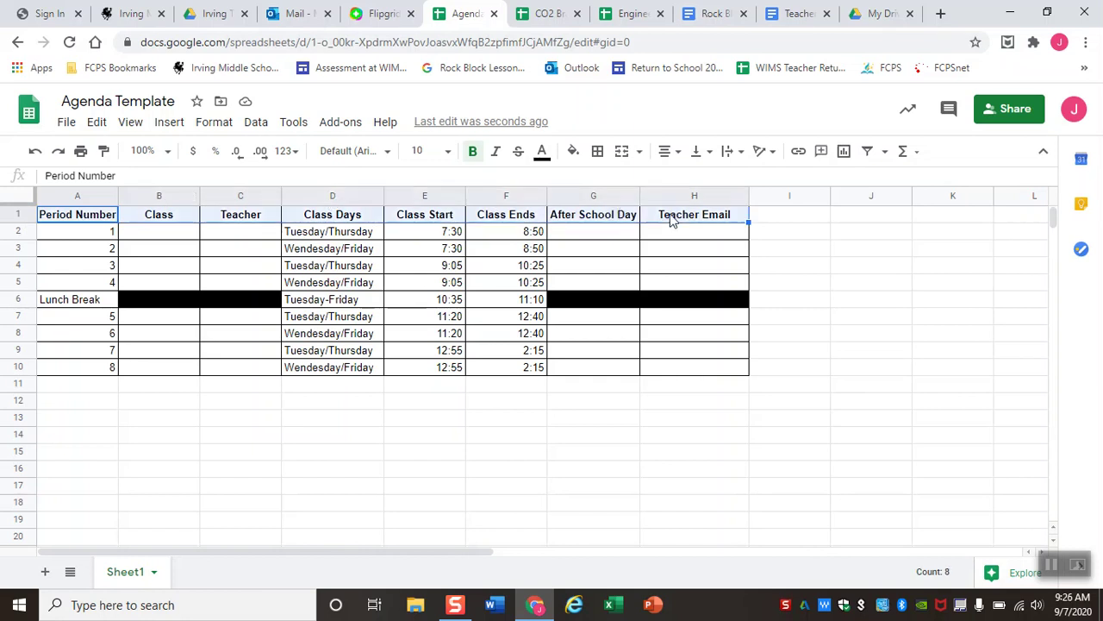
pyautogui.click(19, 214)
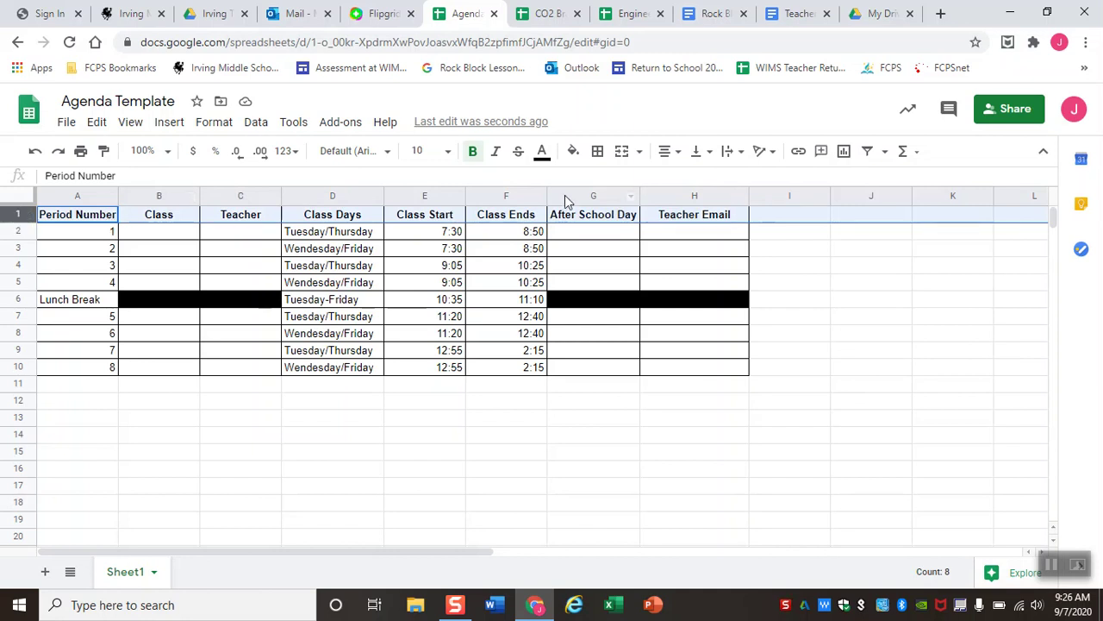
pyautogui.click(479, 161)
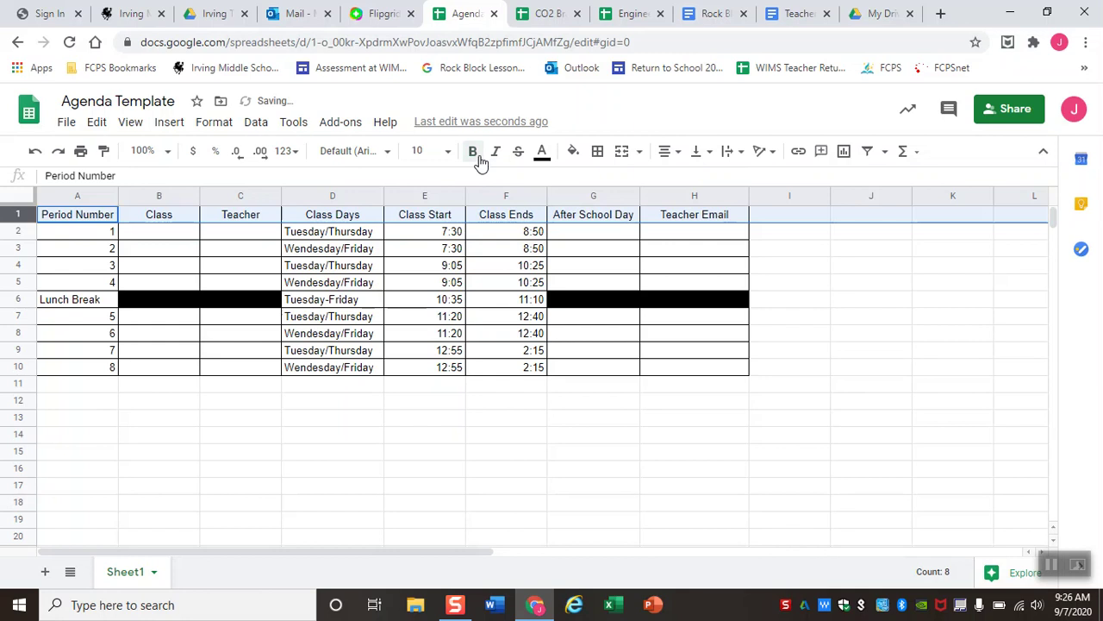
pyautogui.click(480, 161)
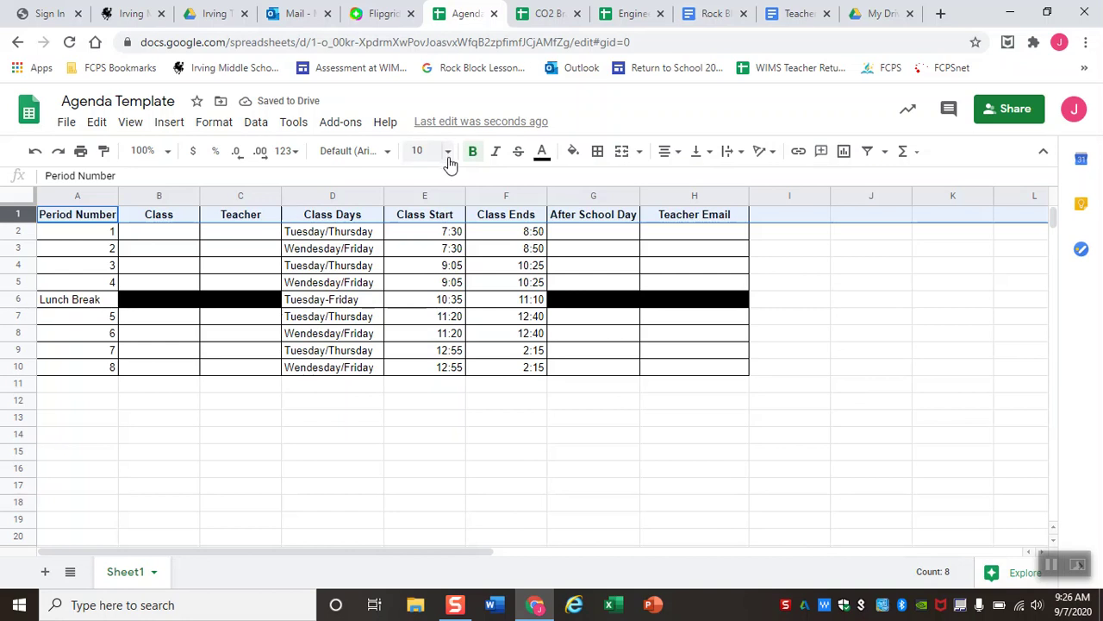
pyautogui.click(445, 151)
pyautogui.click(426, 310)
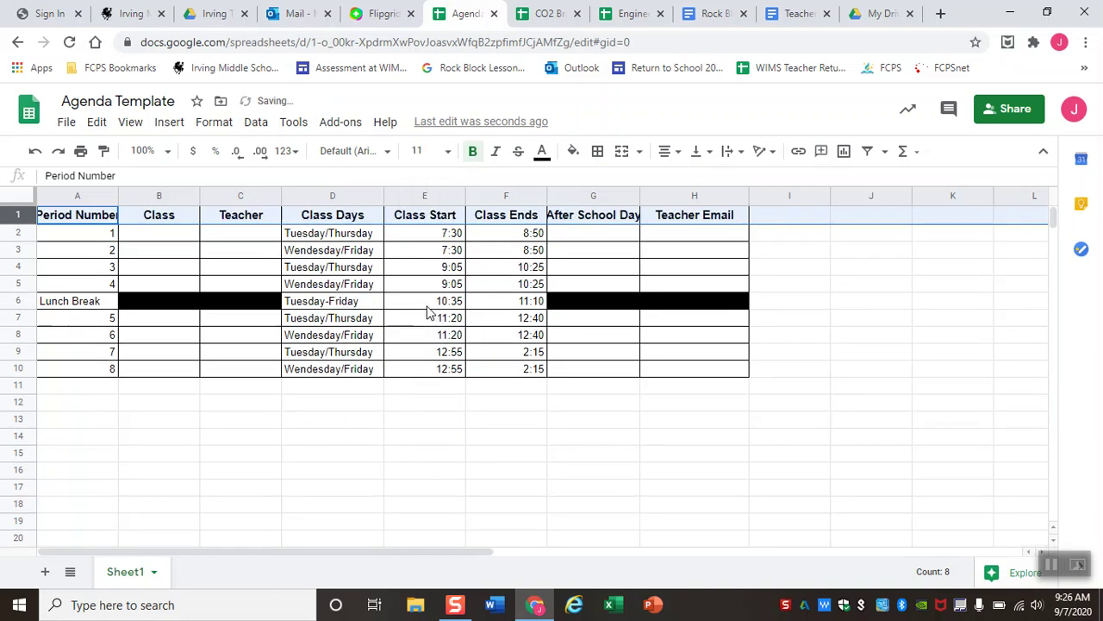
# Turn the header text red, then hide and restore the menus.
pyautogui.click(543, 159)
pyautogui.click(566, 228)
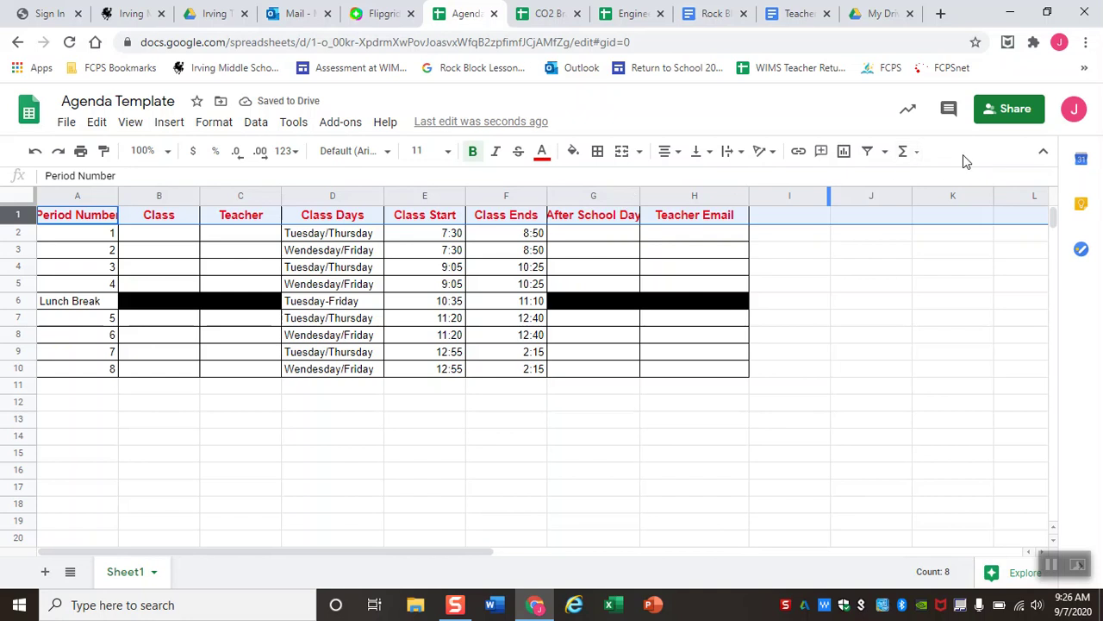
pyautogui.click(1042, 156)
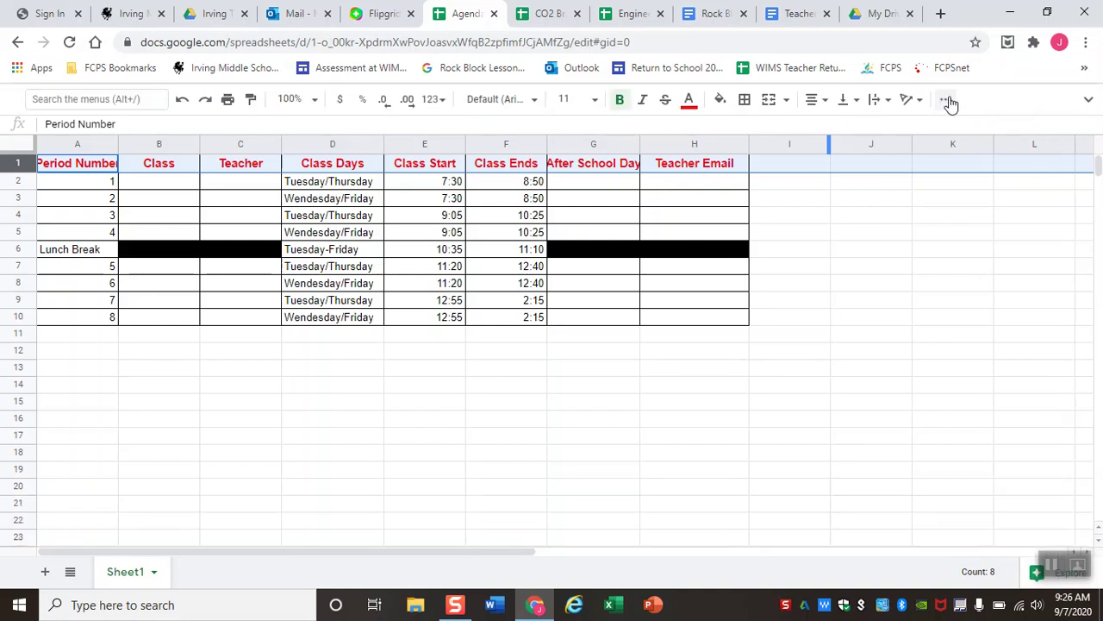
pyautogui.click(1092, 108)
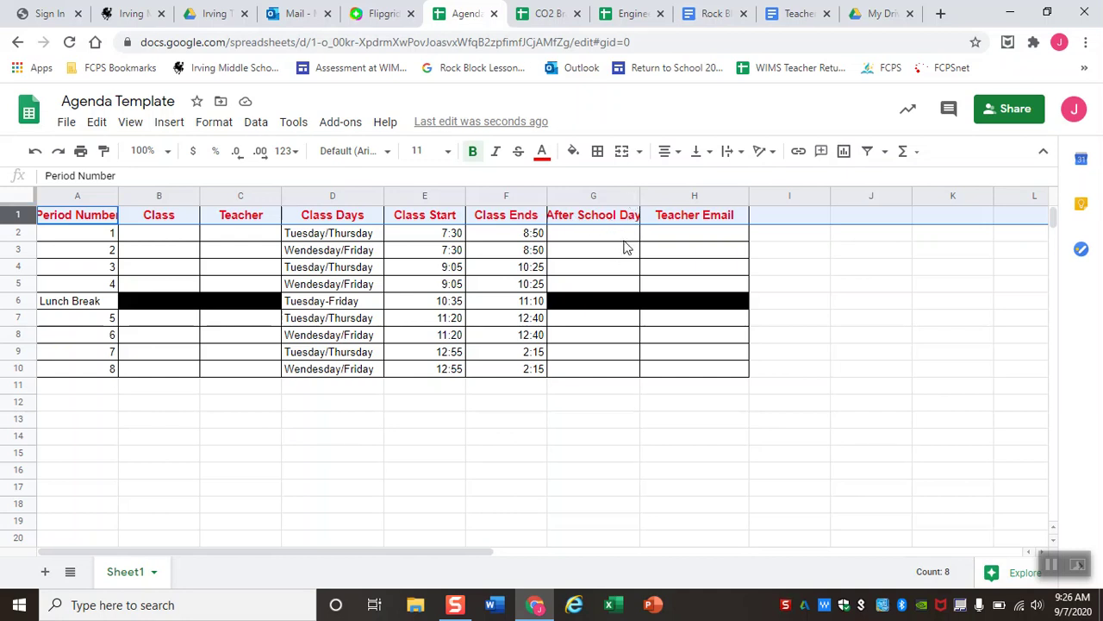
pyautogui.click(628, 237)
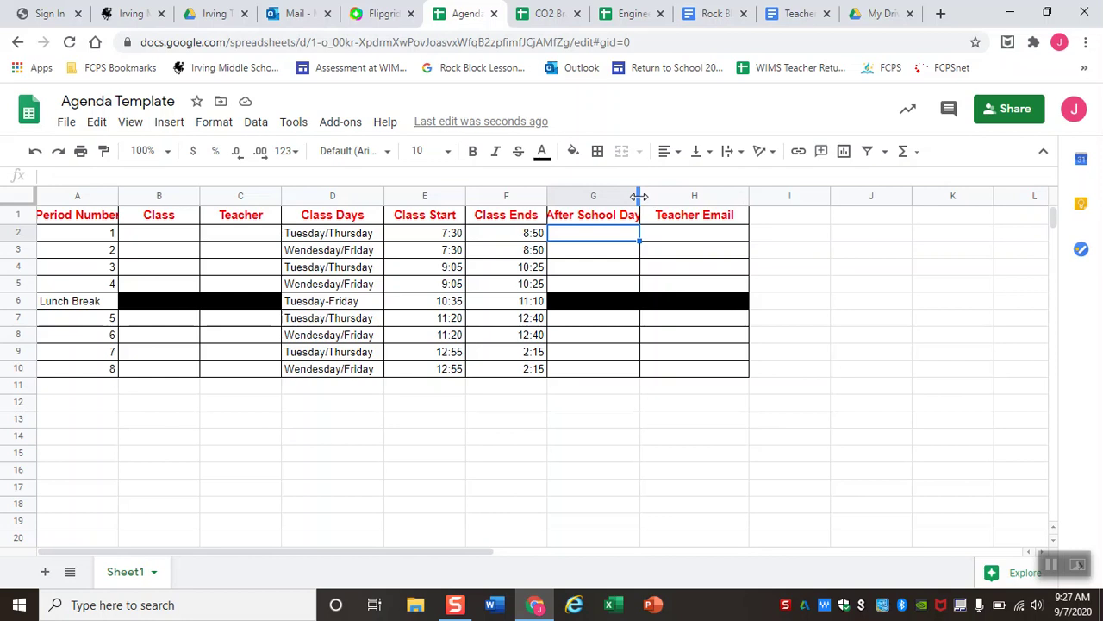
# Undo a trial widening of column G, then enter the teacher's e-mail address in H2.
pyautogui.moveTo(639, 197); pyautogui.dragTo(653, 197)
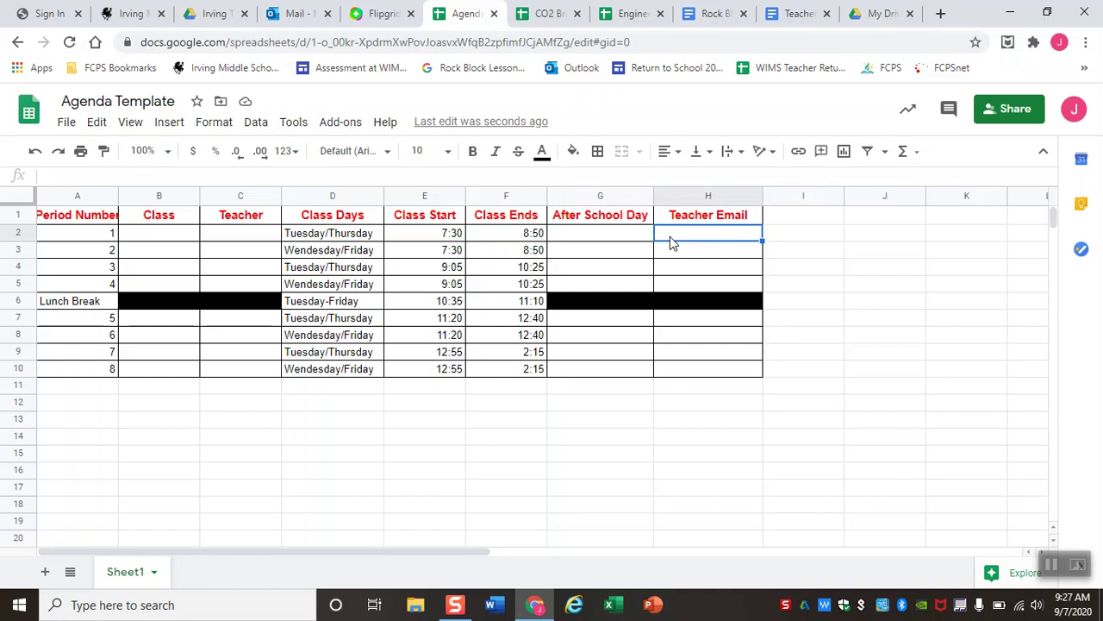
pyautogui.hotkey('ctrl', 'z')
pyautogui.click(670, 242)
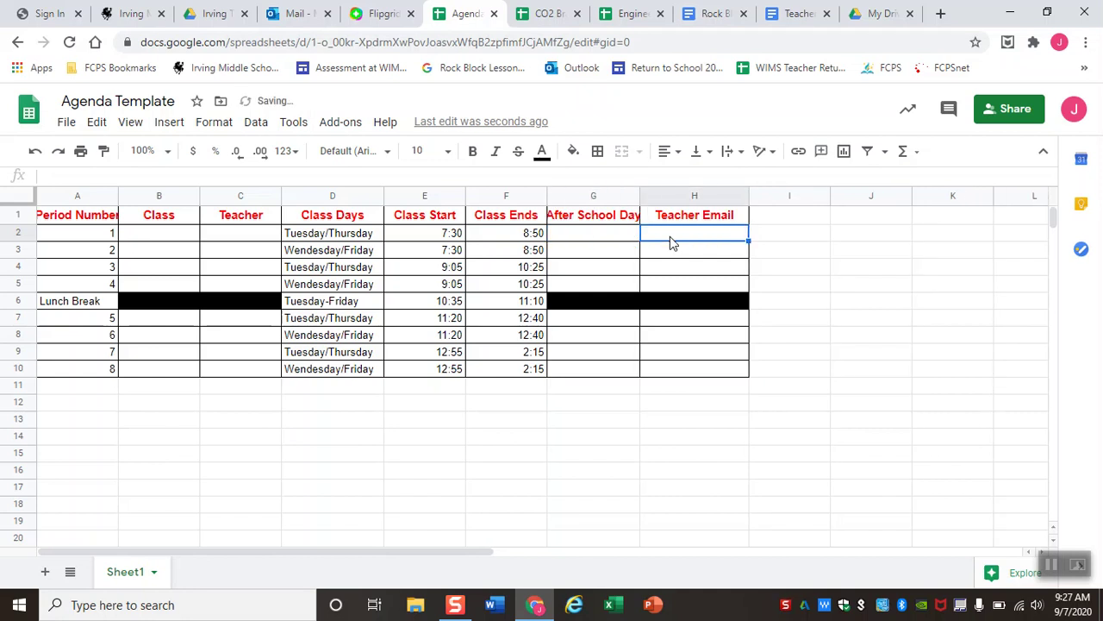
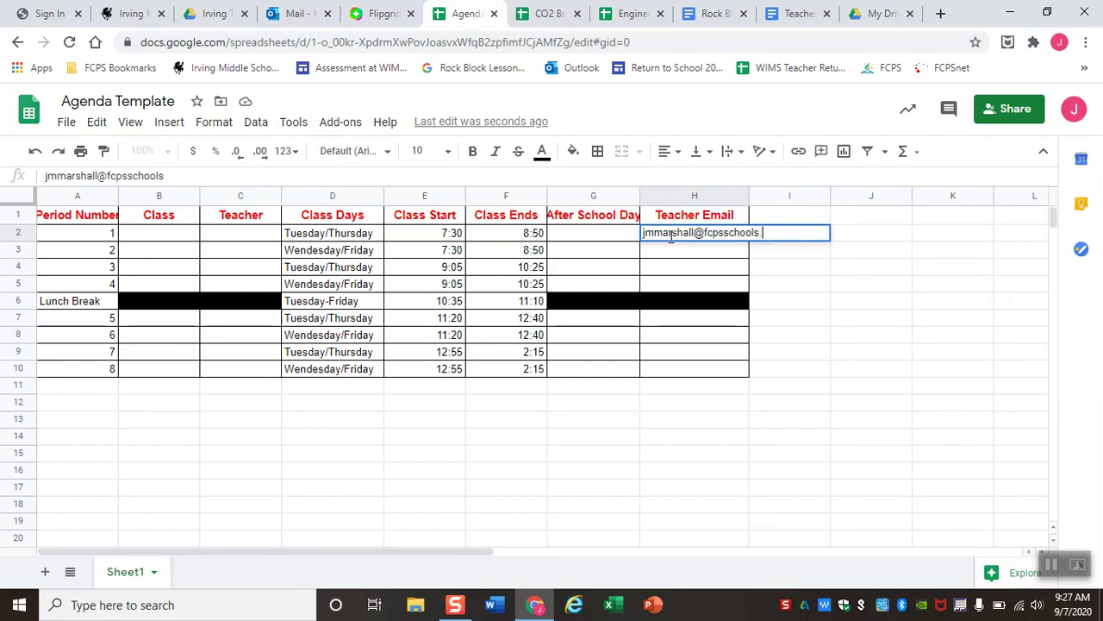
pyautogui.click(772, 273)
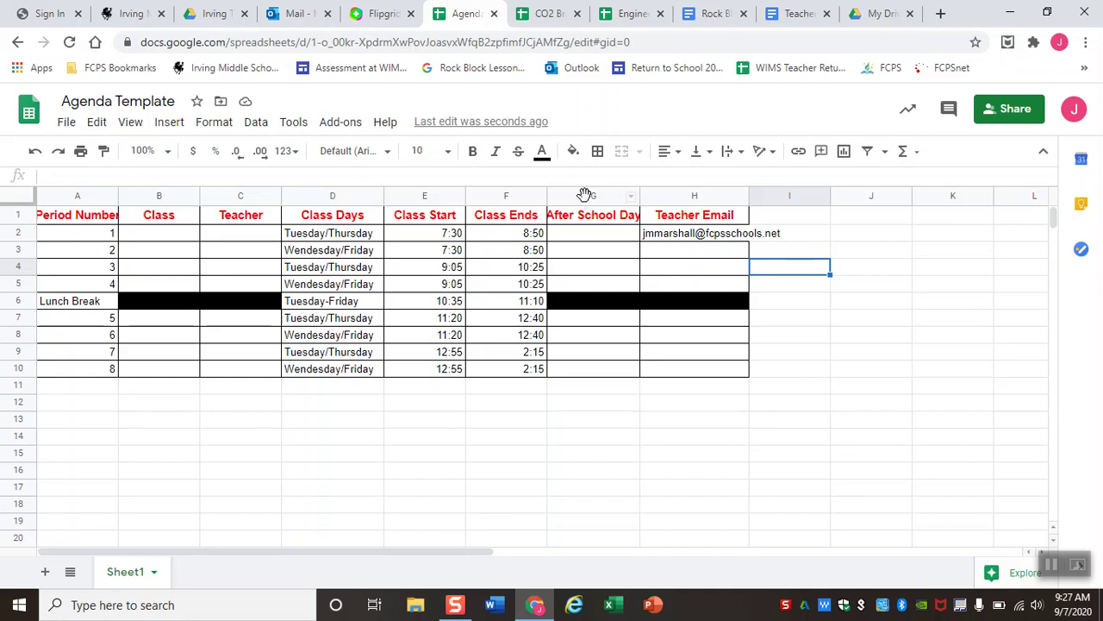
# Select columns G and H together and widen both, undoing the extra widening.
pyautogui.click(590, 195)
pyautogui.keyDown('shift'); pyautogui.click(702, 197); pyautogui.keyUp('shift')
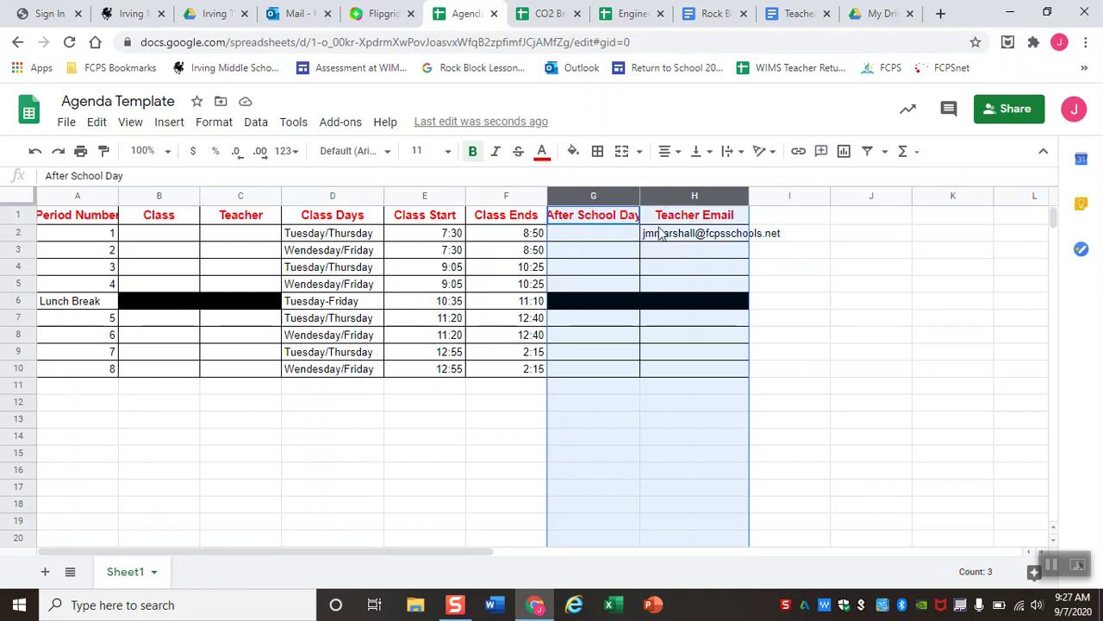
pyautogui.click(611, 246)
pyautogui.click(613, 197)
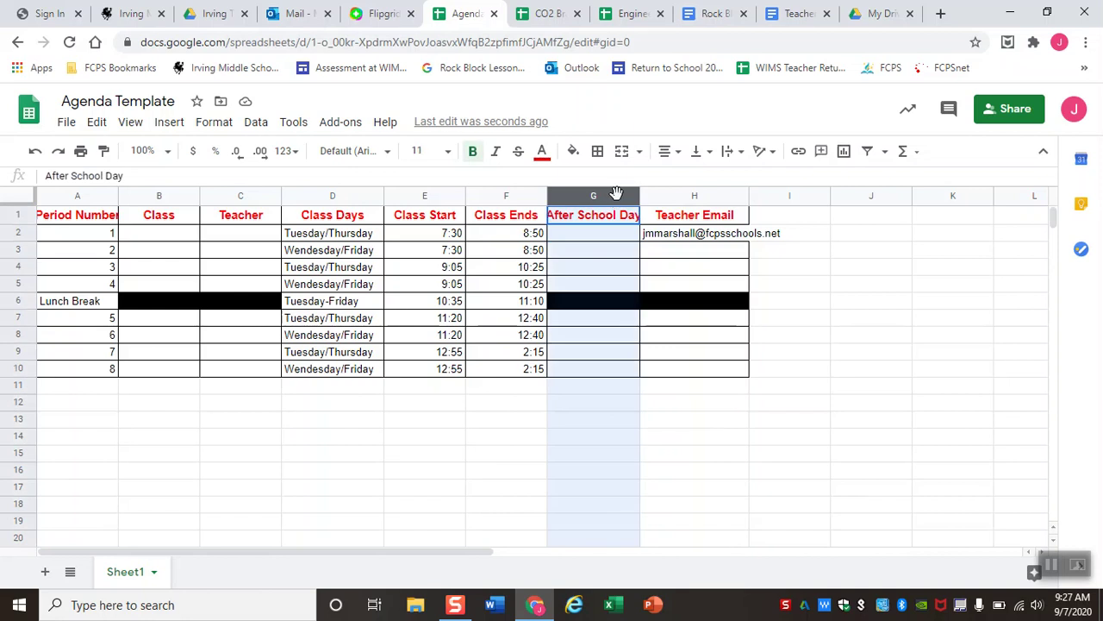
pyautogui.keyDown('shift'); pyautogui.click(682, 192); pyautogui.keyUp('shift')
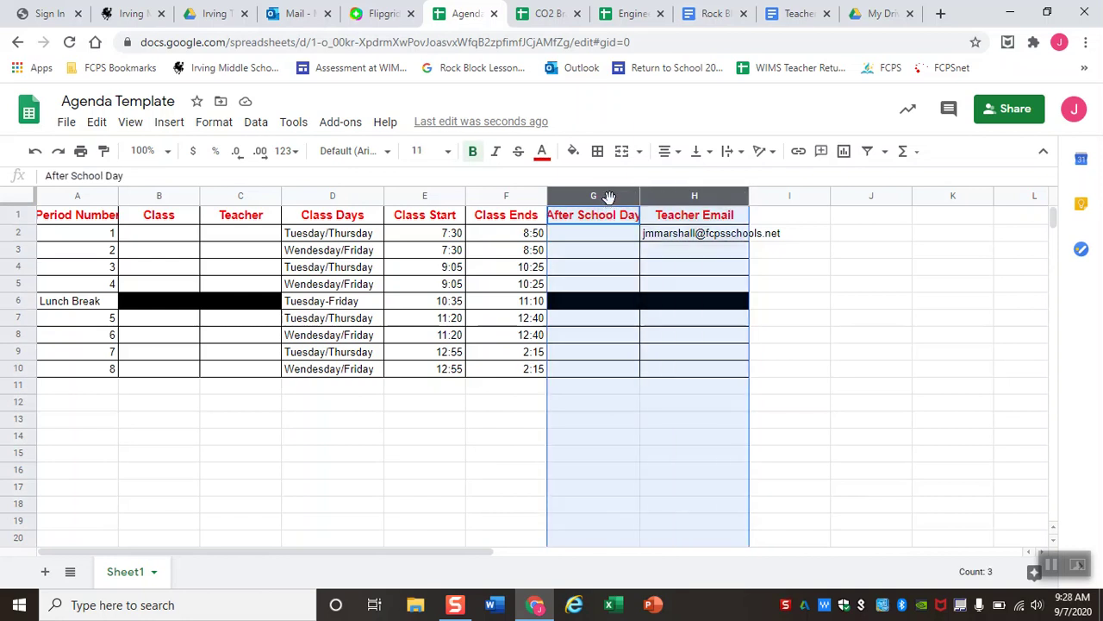
pyautogui.click(630, 308)
pyautogui.click(589, 193)
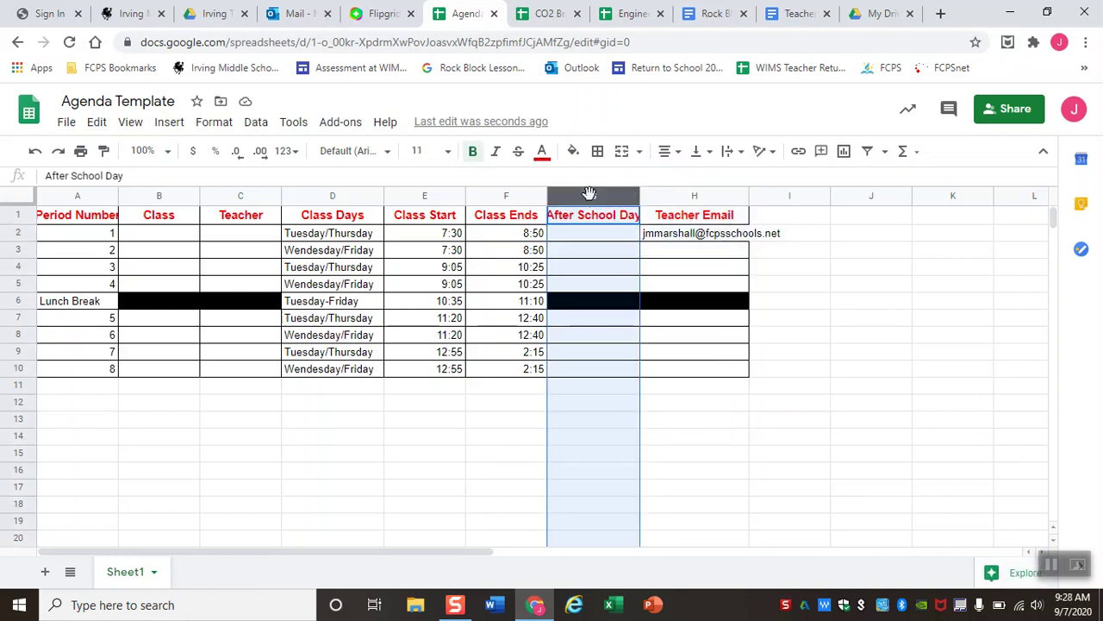
pyautogui.click(589, 193)
pyautogui.keyDown('shift'); pyautogui.click(693, 196); pyautogui.keyUp('shift')
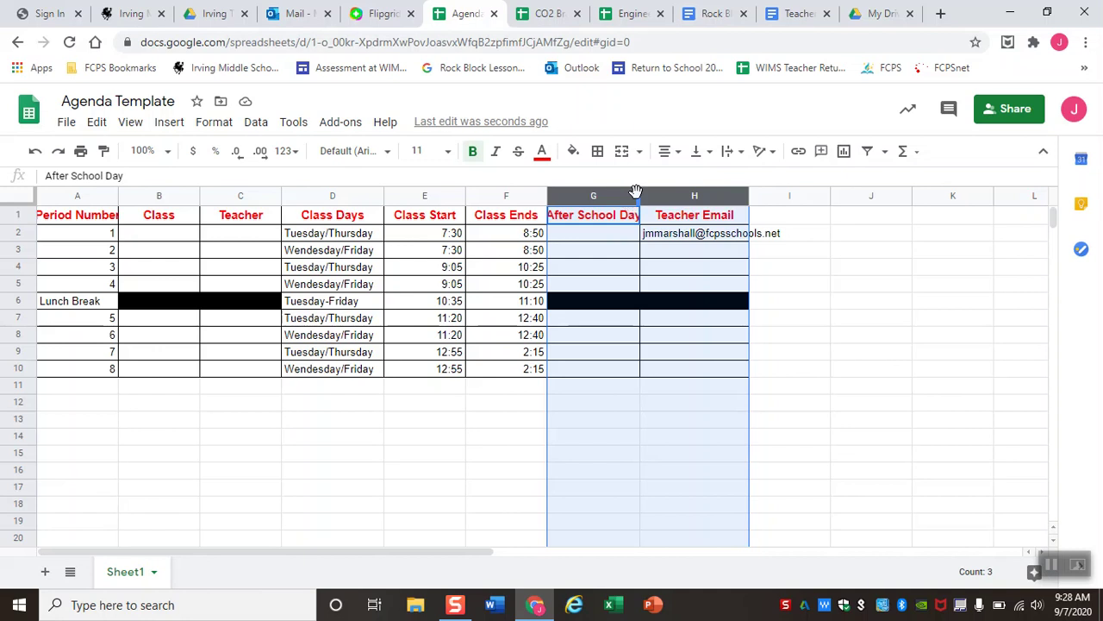
pyautogui.moveTo(638, 193); pyautogui.dragTo(711, 193)
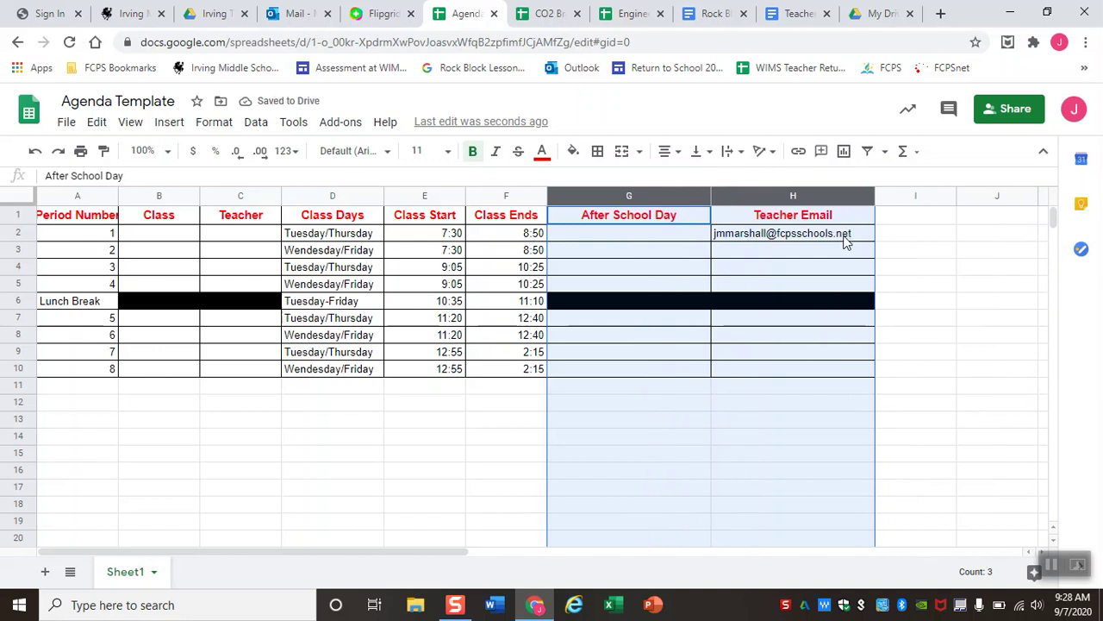
pyautogui.hotkey('ctrl', 'z')
pyautogui.click(832, 267)
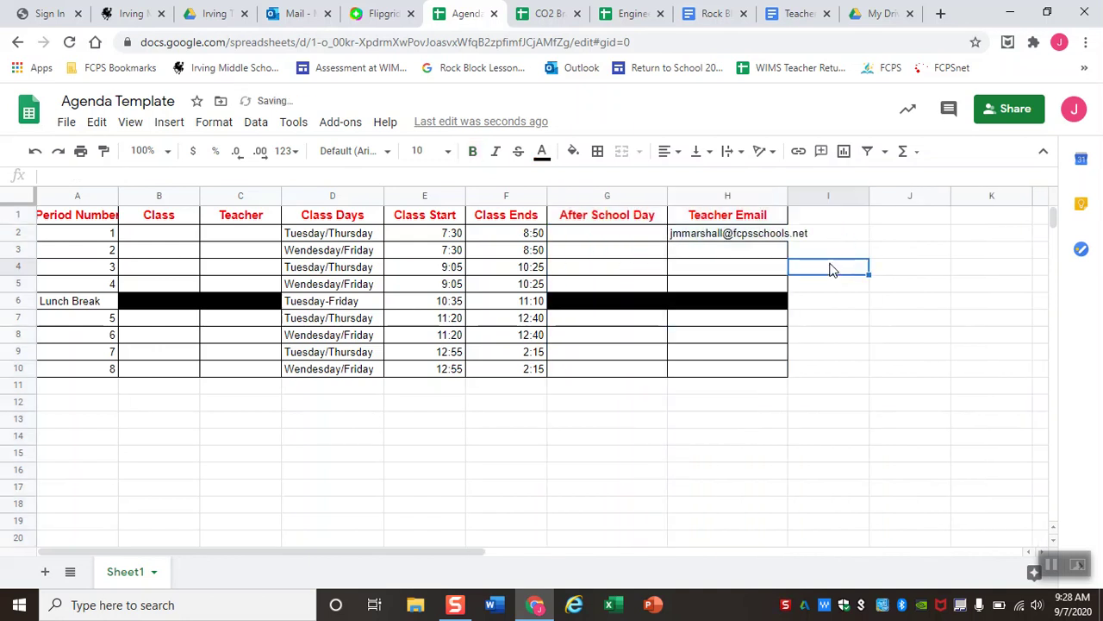
pyautogui.click(731, 194)
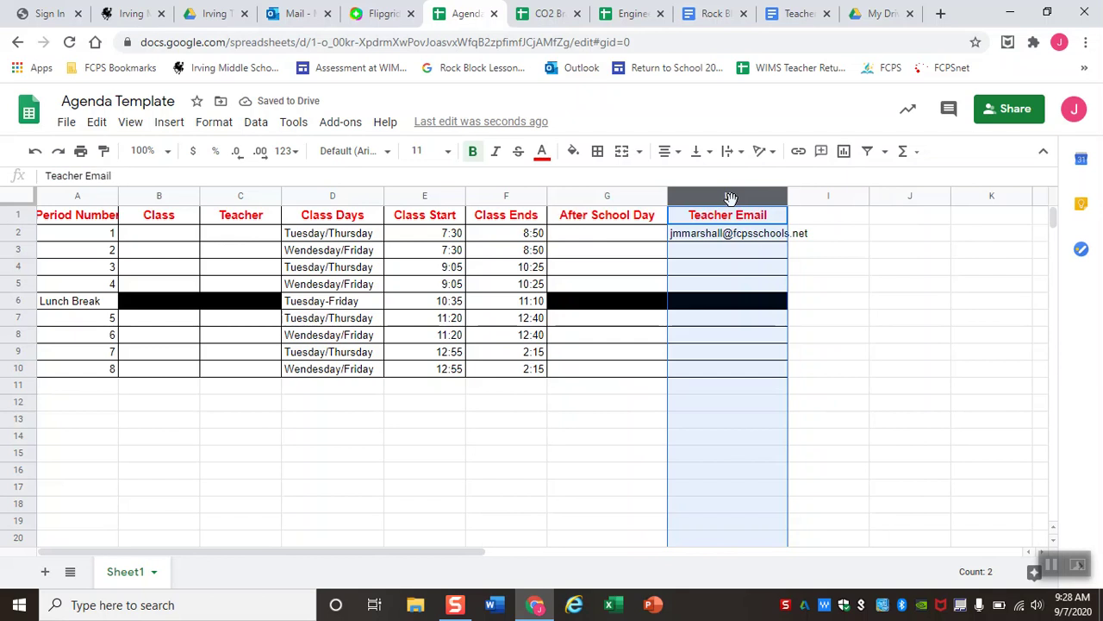
# Resize column H with 'Fit to data' so the whole e-mail address shows.
pyautogui.rightClick(747, 200)
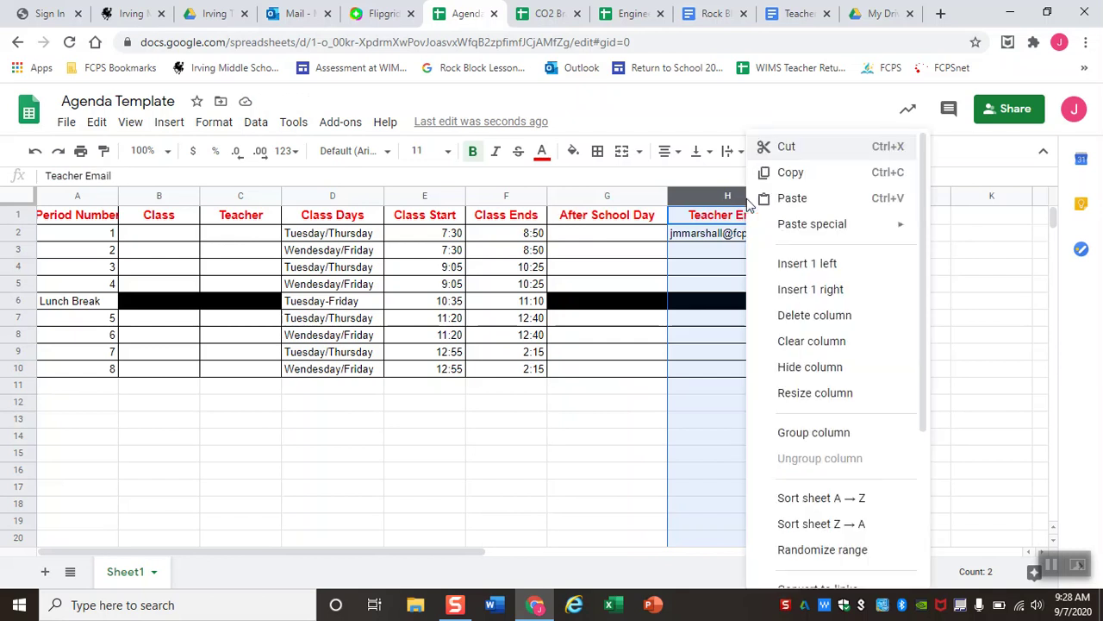
pyautogui.scroll(-1, 838, 304)
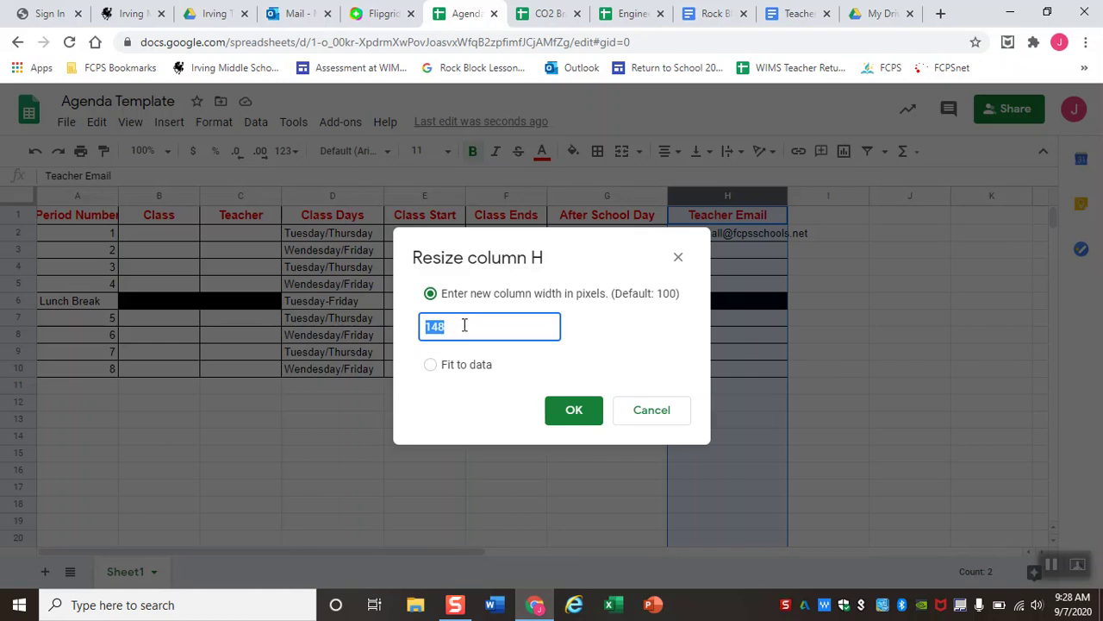
pyautogui.click(431, 367)
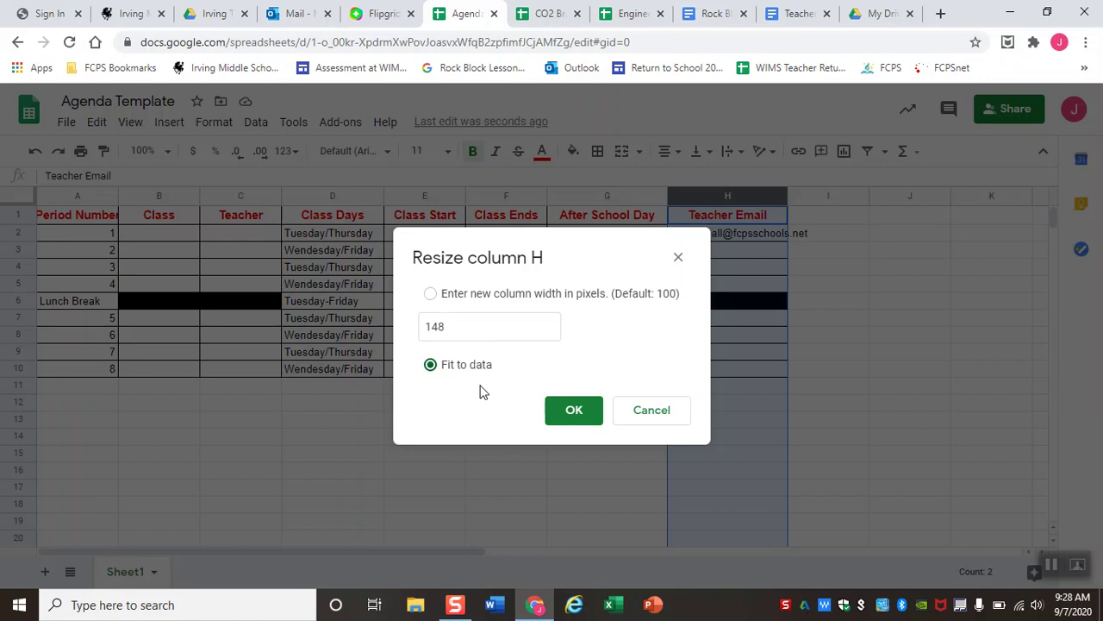
pyautogui.click(573, 420)
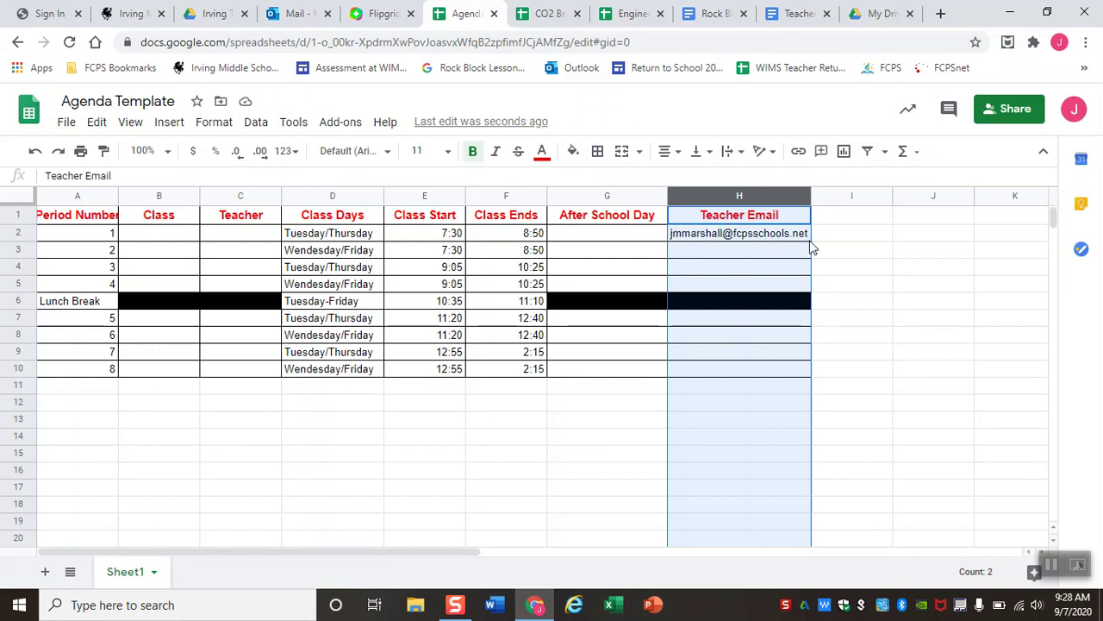
pyautogui.click(586, 249)
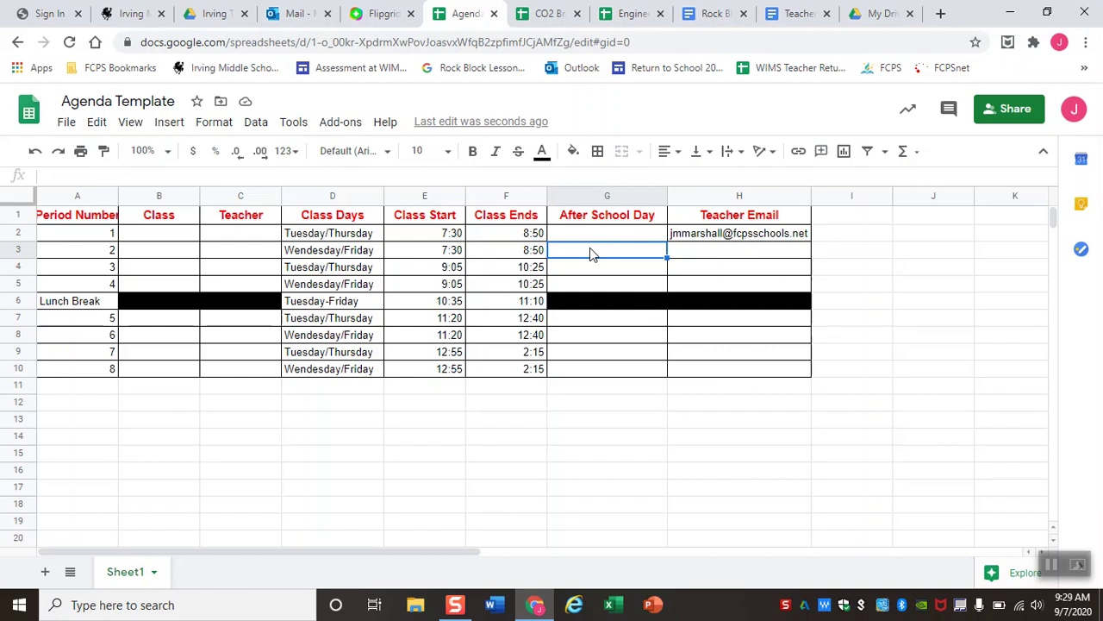
# Enter 'Let's type a note in here. It will help us later.' in G3, leaving column G's width unchanged.
pyautogui.write("Let's type a note in here. ")
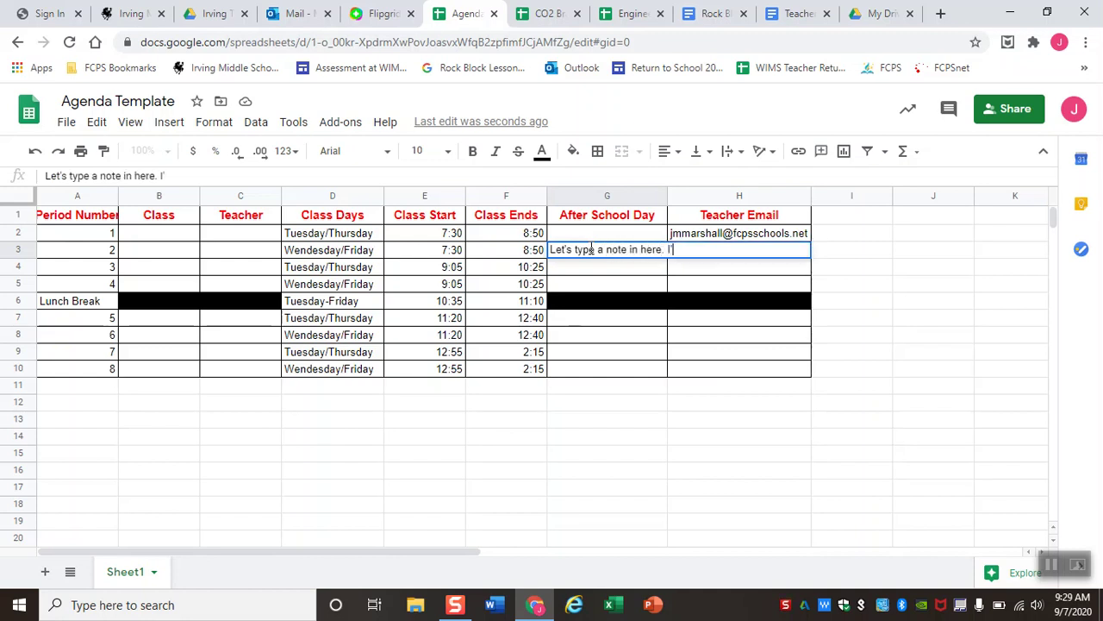
pyautogui.write('It will help us later.')
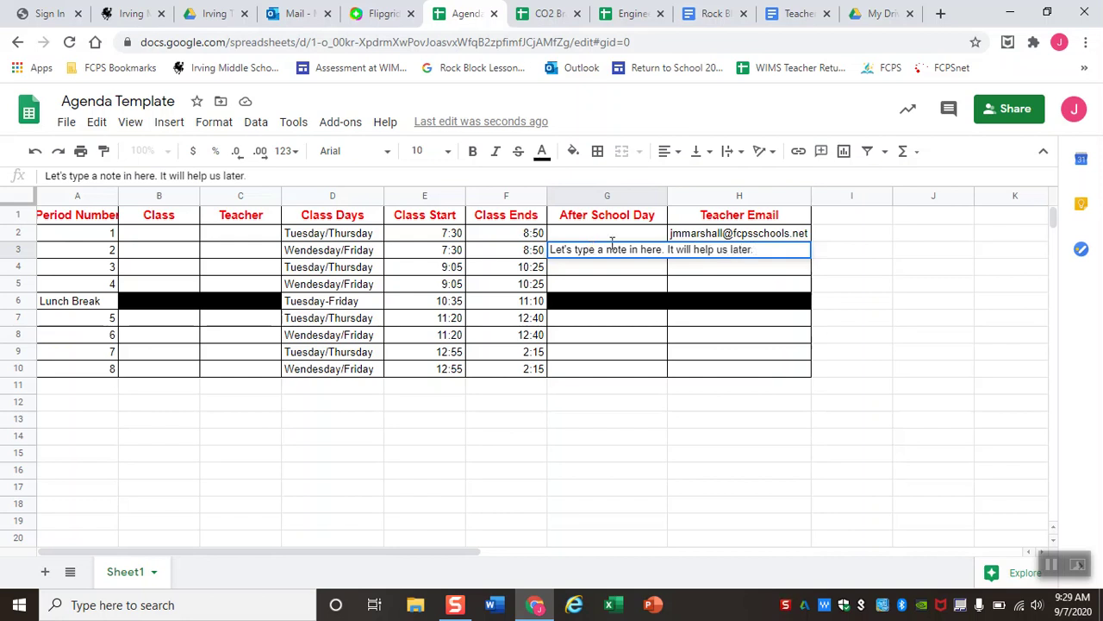
pyautogui.press('Return')
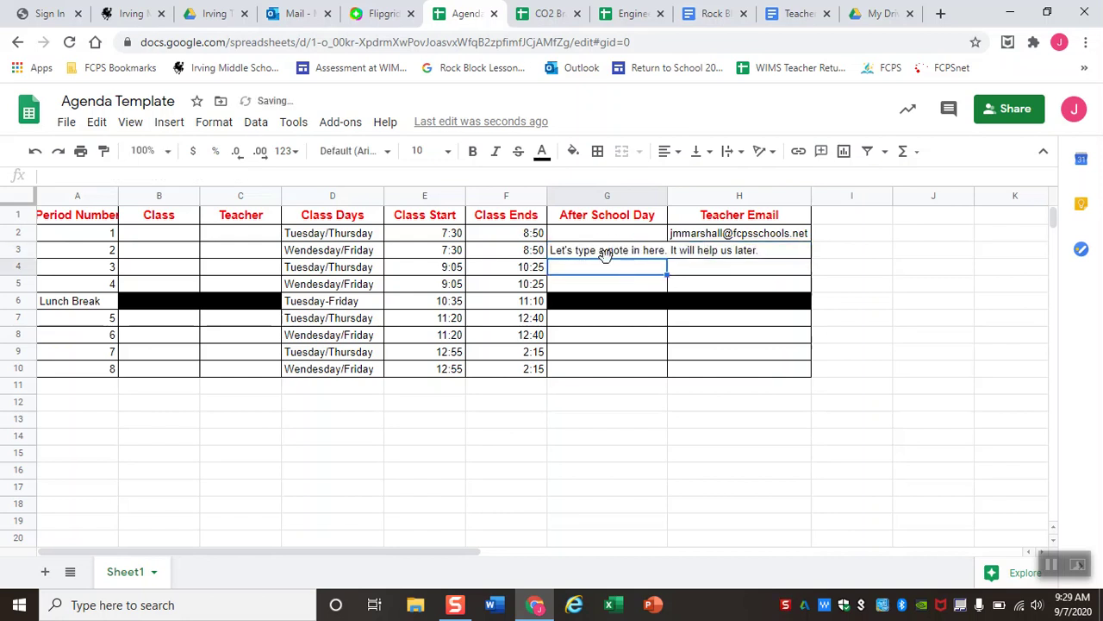
pyautogui.moveTo(667, 196); pyautogui.dragTo(782, 196)
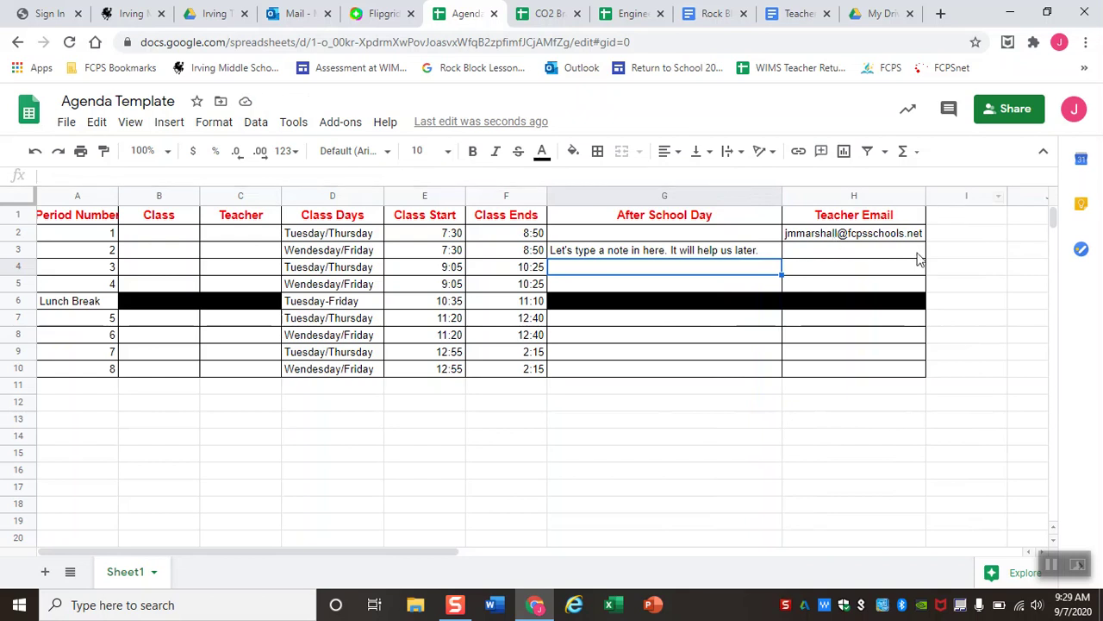
pyautogui.hscroll(10, 996, 265)
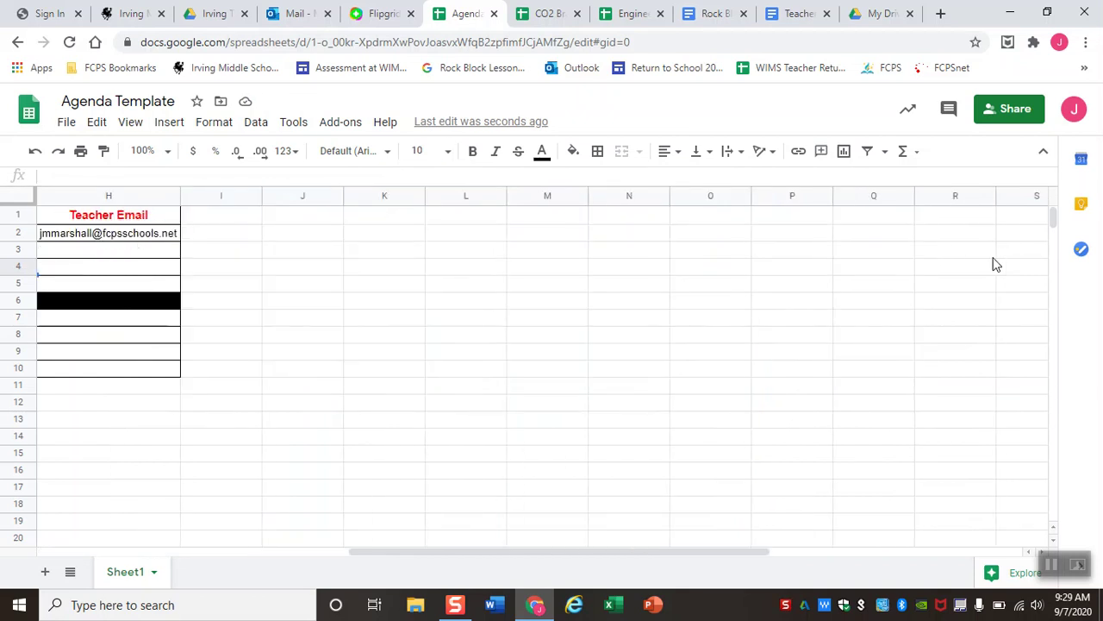
pyautogui.hscroll(-10, 996, 265)
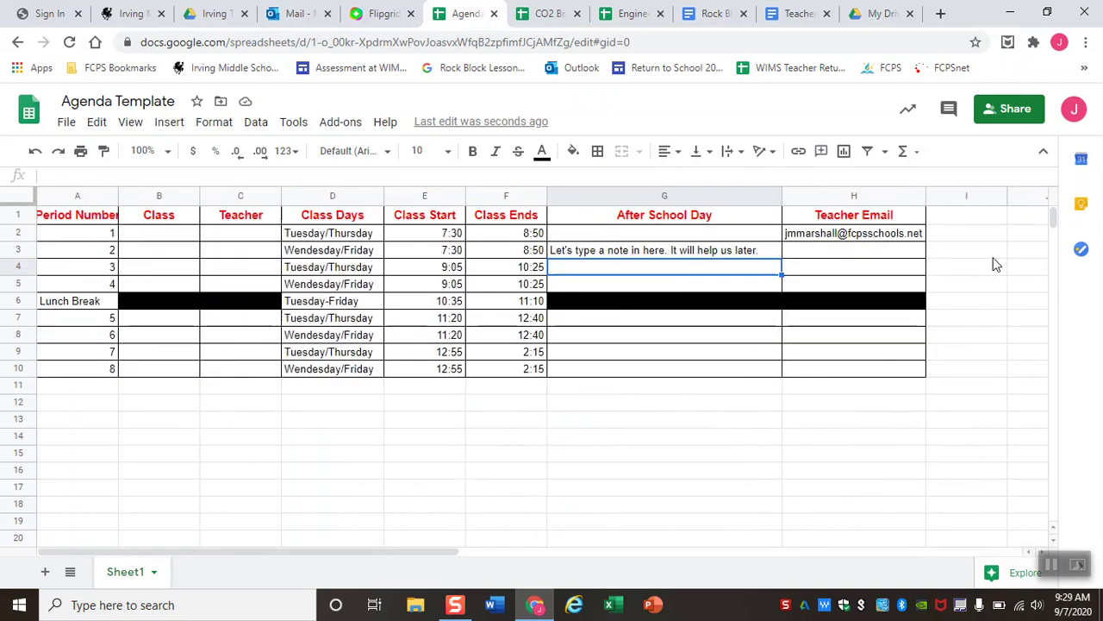
pyautogui.hotkey('ctrl', 'z')
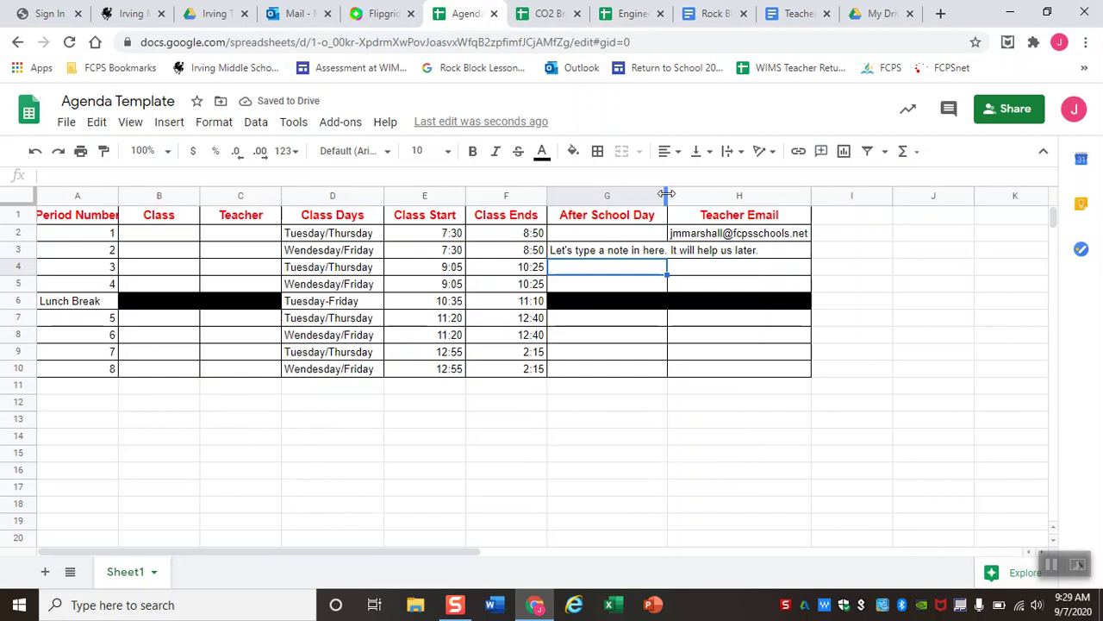
pyautogui.click(617, 251)
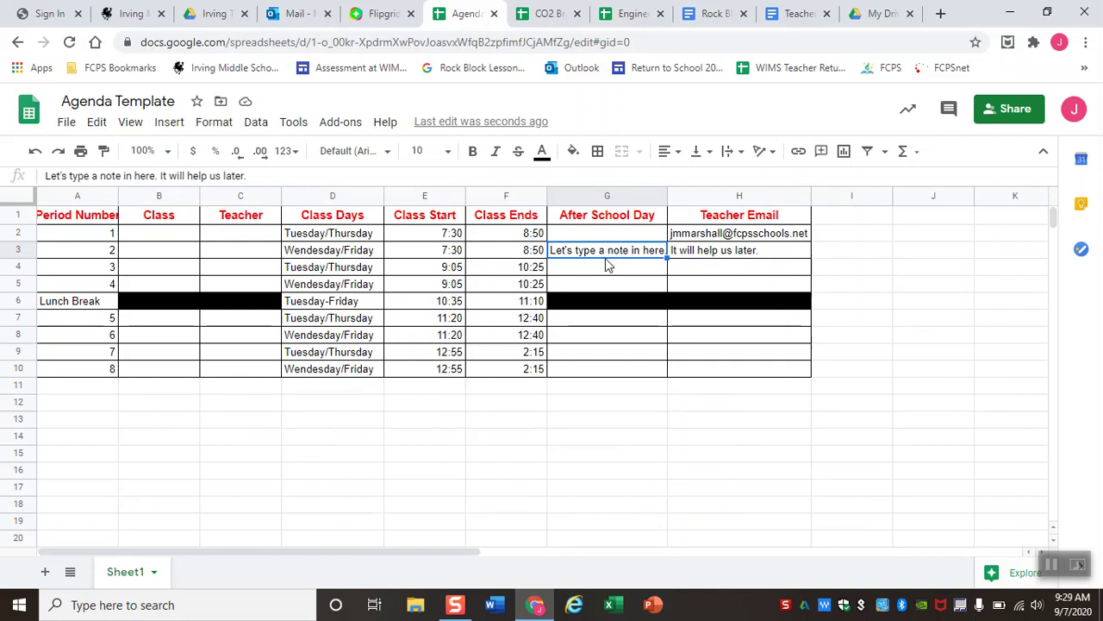
pyautogui.click(738, 160)
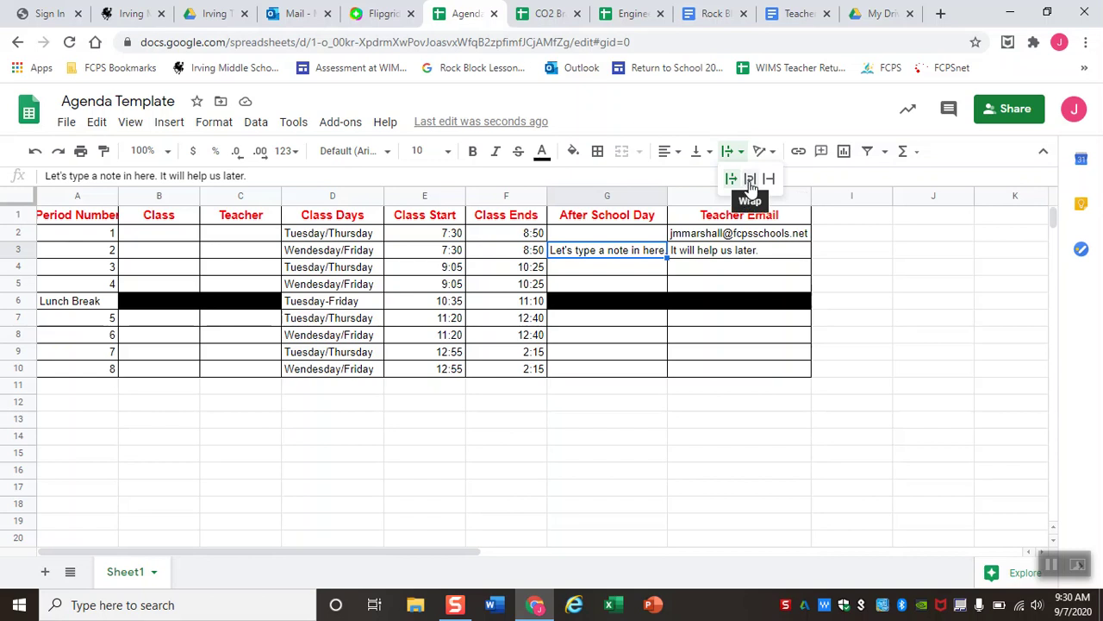
# Drag row 3 taller and set the G3 note to Wrap within its cell.
pyautogui.click(750, 179)
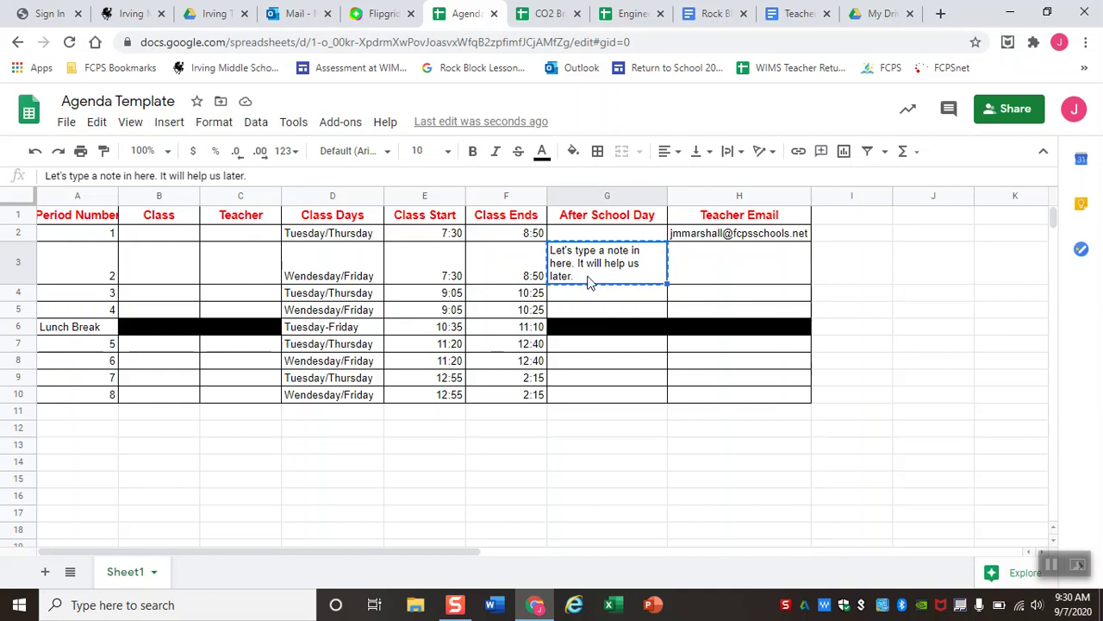
pyautogui.hotkey('ctrl', 'z')
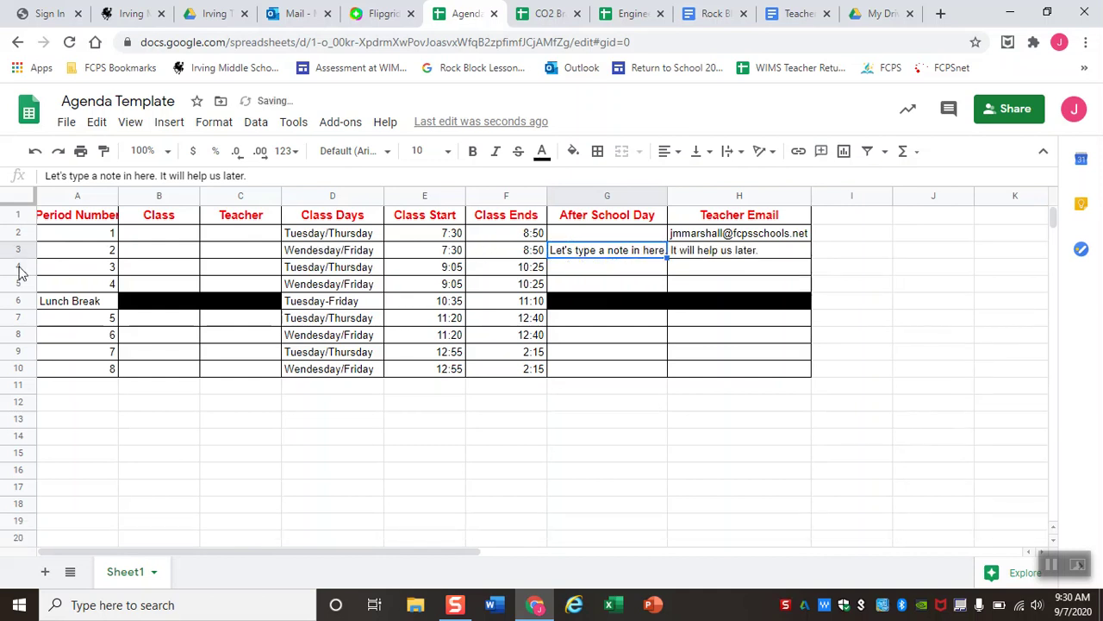
pyautogui.moveTo(19, 257); pyautogui.dragTo(24, 282)
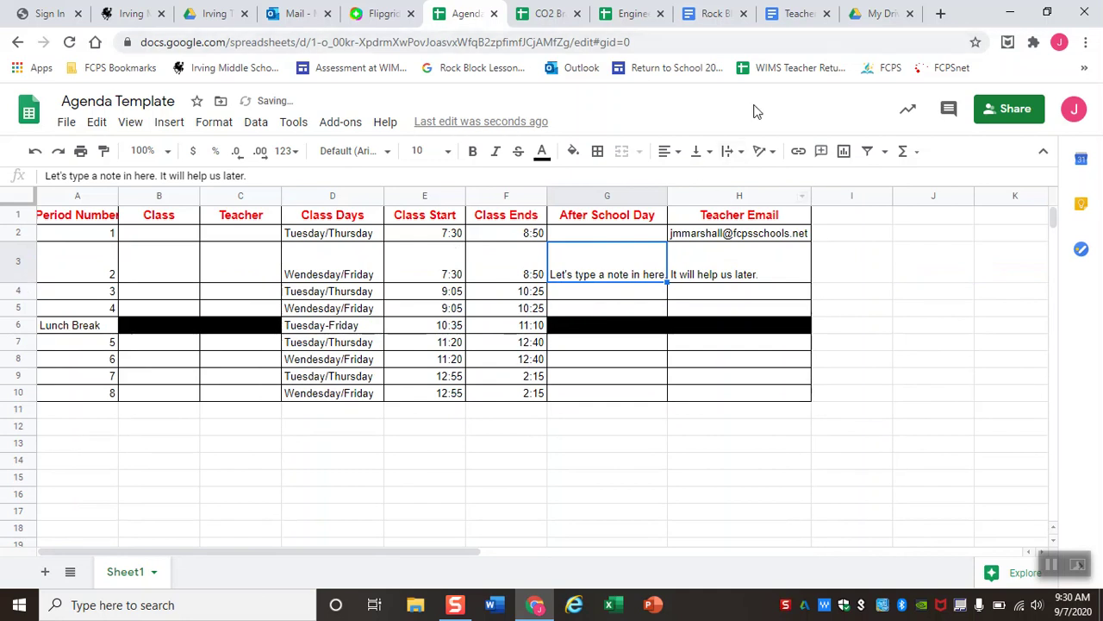
pyautogui.click(731, 152)
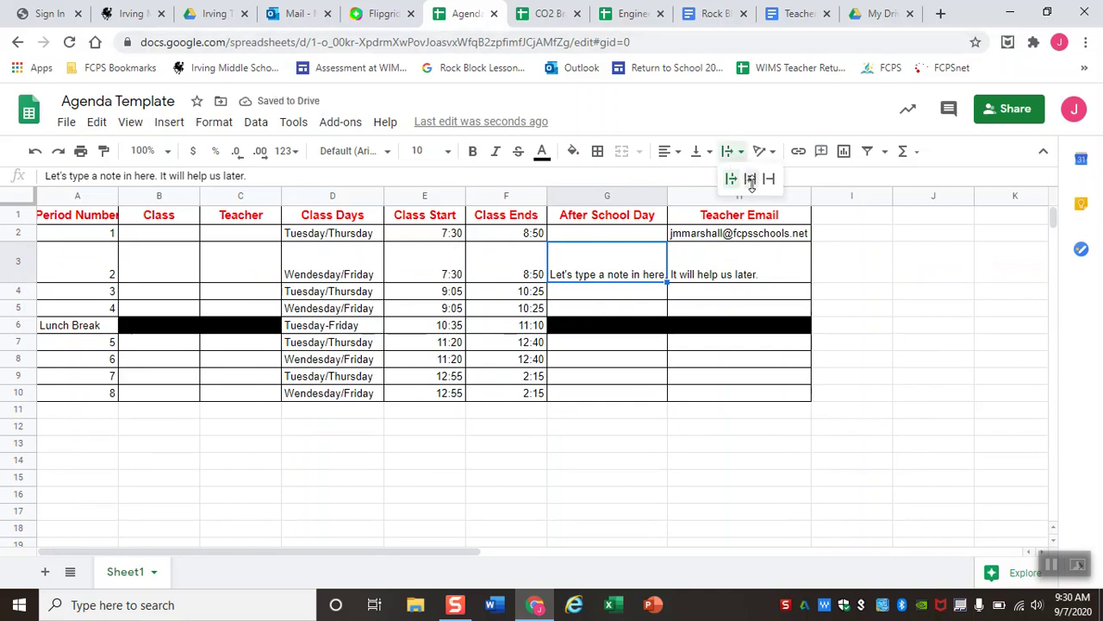
pyautogui.click(750, 179)
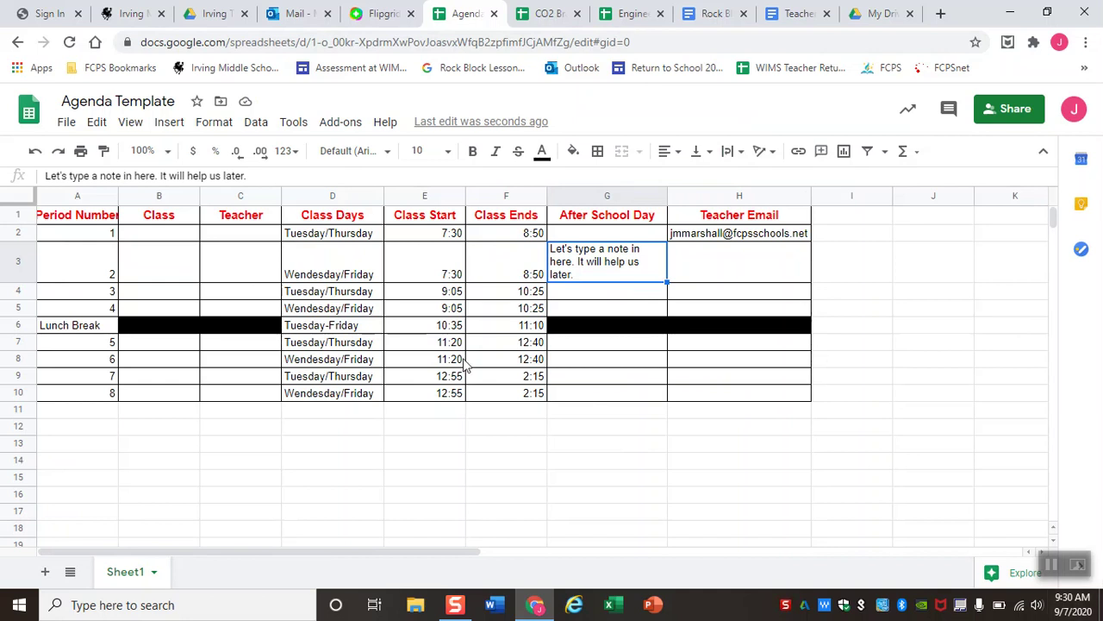
# Reset the fill colour on cells G5:H6.
pyautogui.click(27, 324)
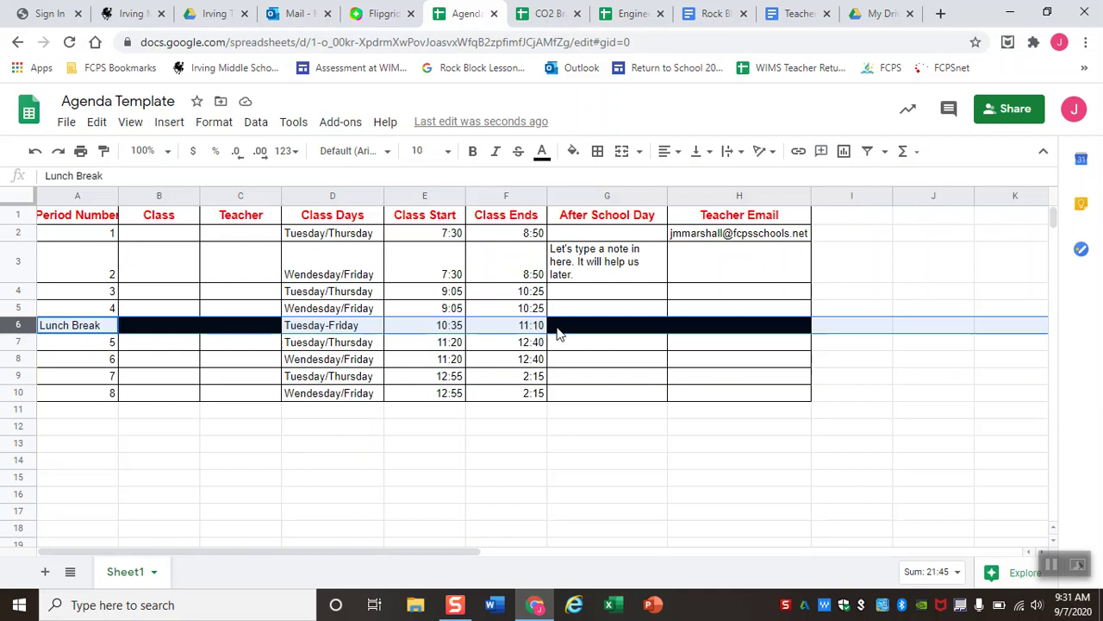
pyautogui.click(588, 325)
pyautogui.moveTo(588, 325); pyautogui.dragTo(675, 310)
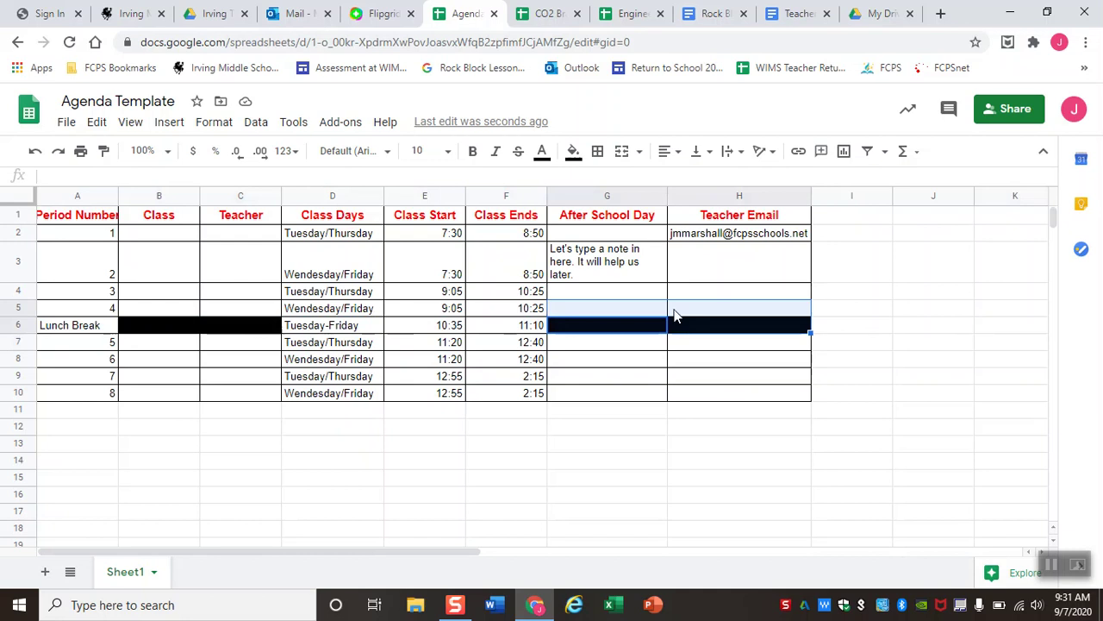
pyautogui.click(573, 152)
pyautogui.click(598, 182)
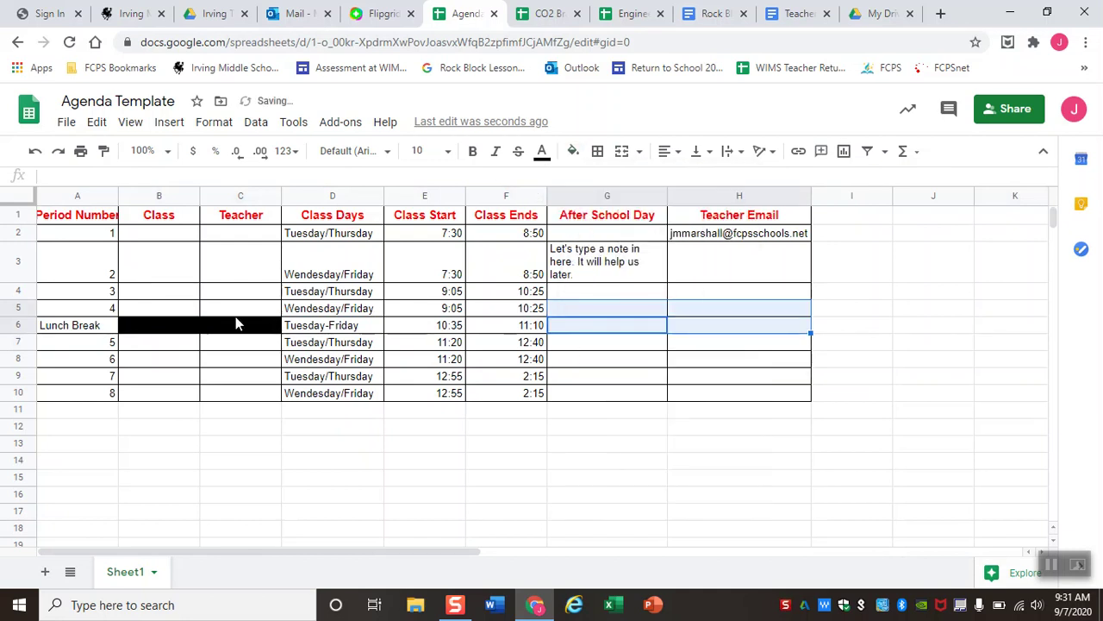
# Clear the black fill from cells B6:C6.
pyautogui.moveTo(244, 330); pyautogui.dragTo(167, 324)
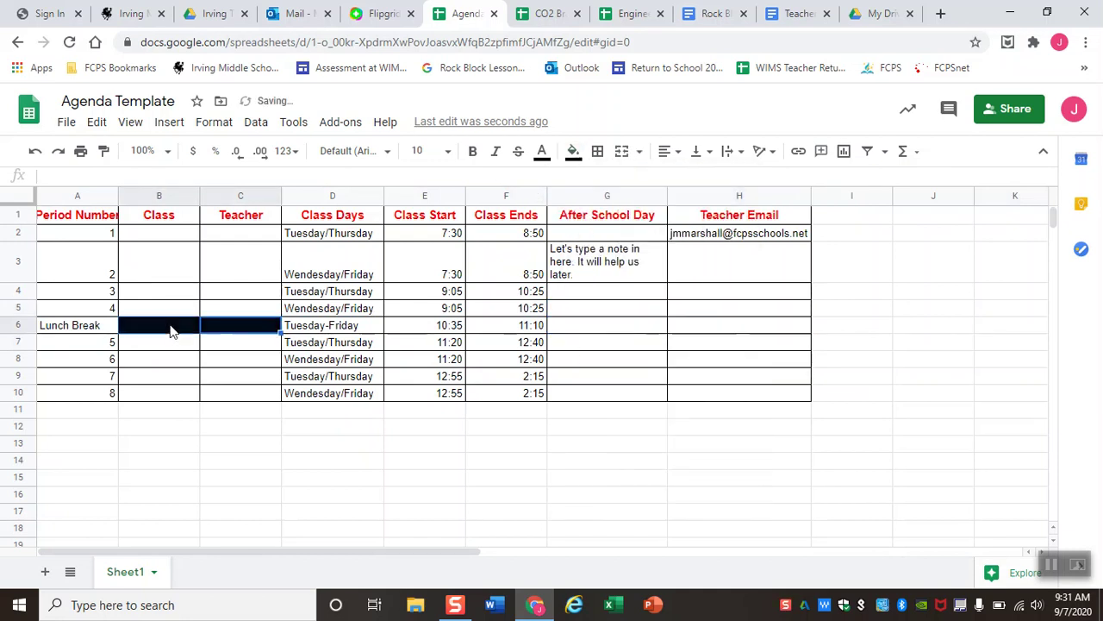
pyautogui.click(573, 153)
pyautogui.click(581, 208)
pyautogui.click(573, 152)
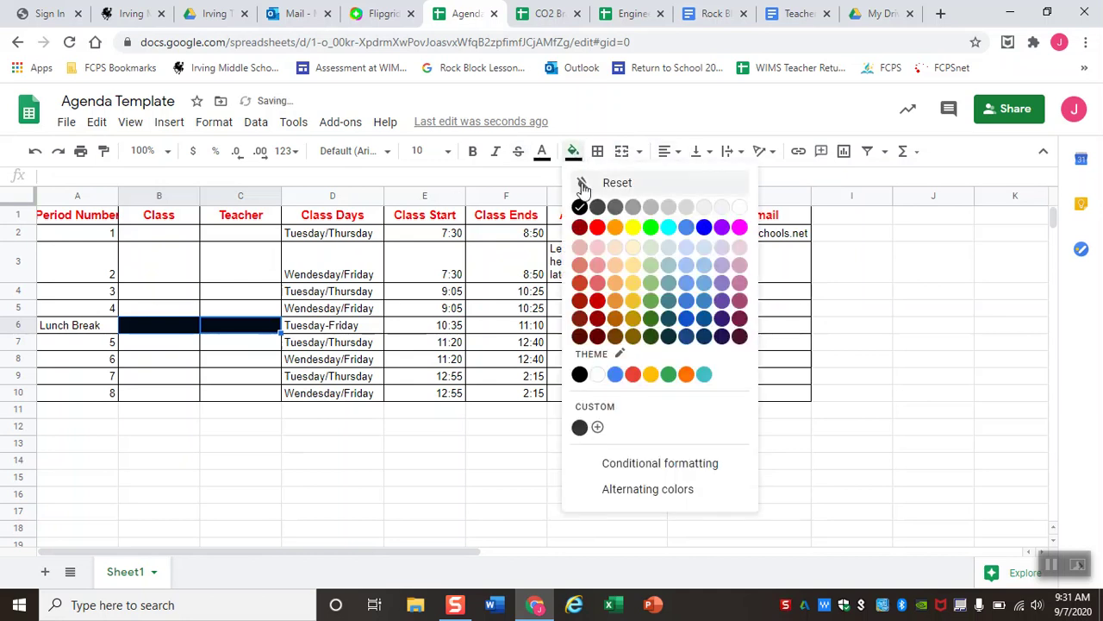
pyautogui.click(583, 181)
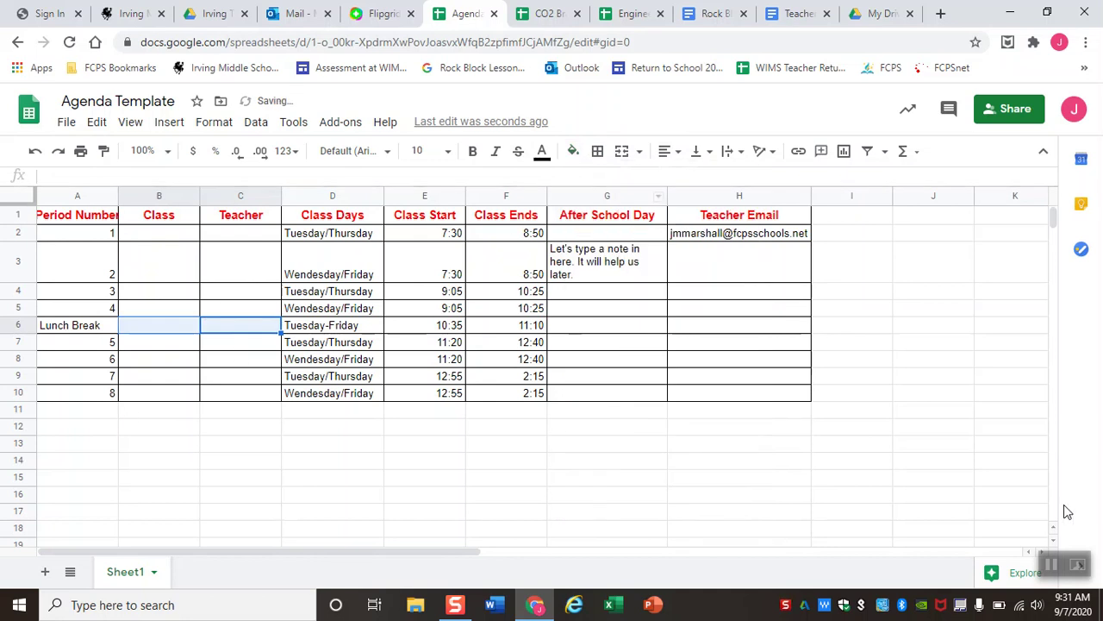
pyautogui.click(607, 460)
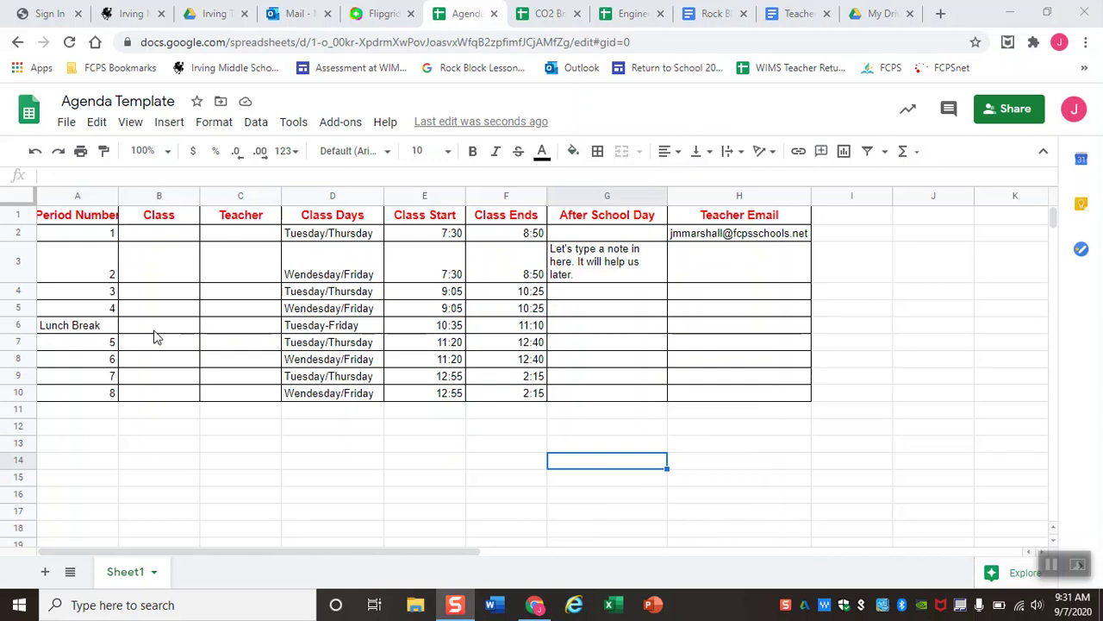
pyautogui.click(15, 326)
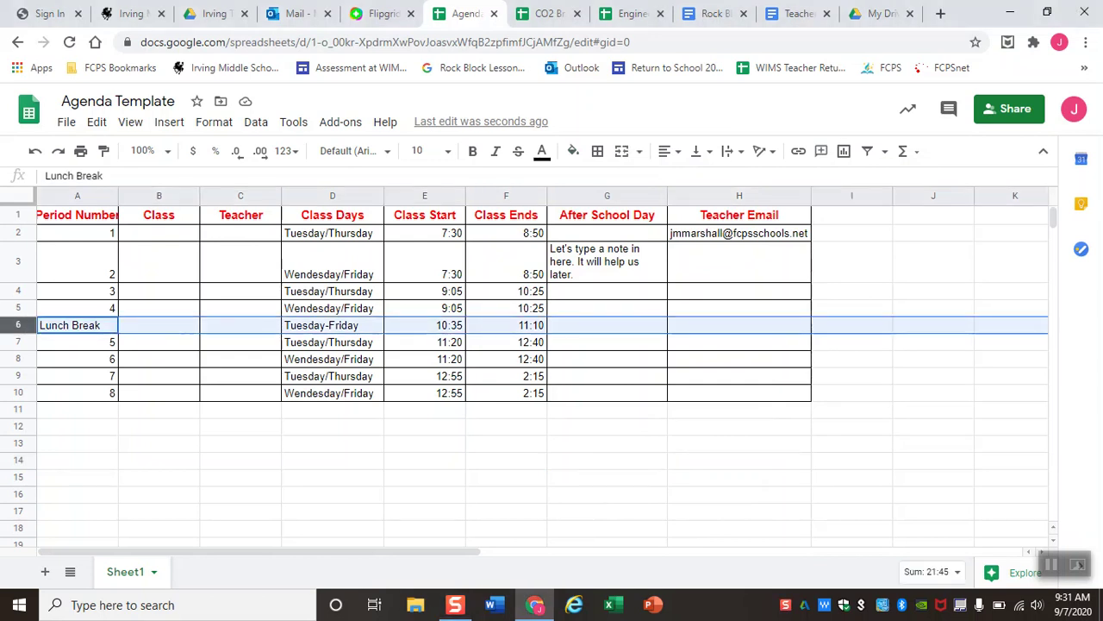
# Shade the entire Lunch Break row grey.
pyautogui.click(574, 152)
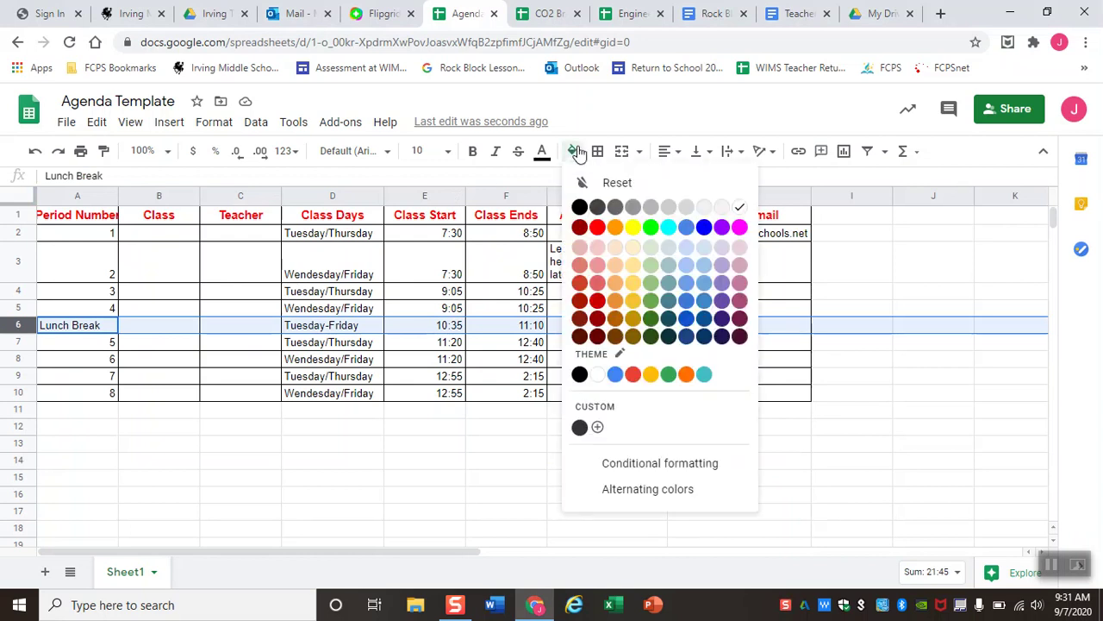
pyautogui.click(633, 211)
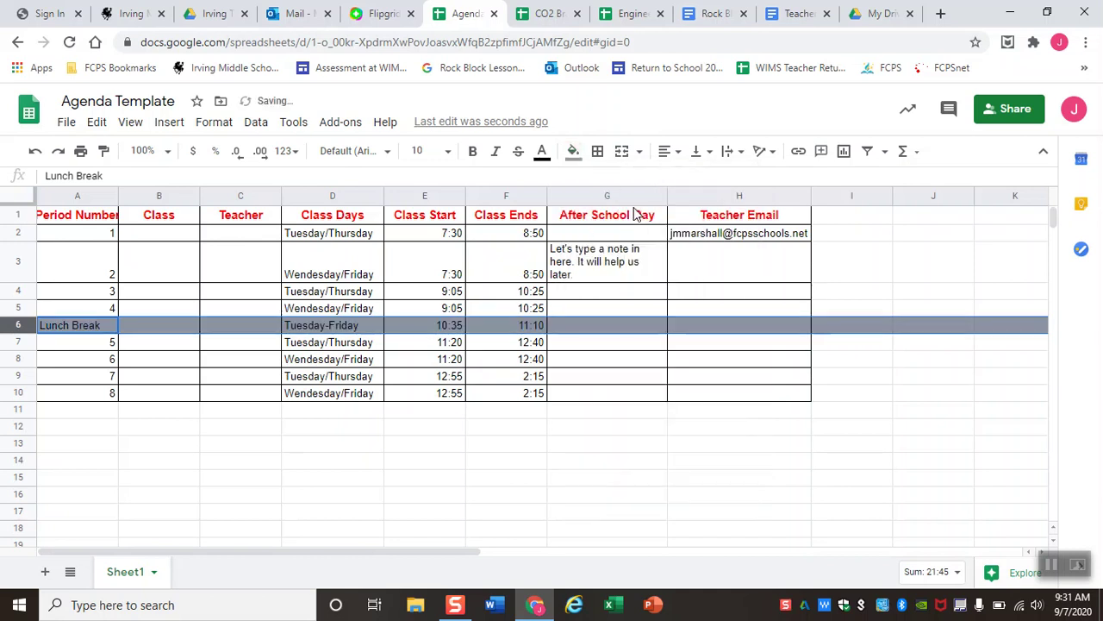
pyautogui.click(849, 312)
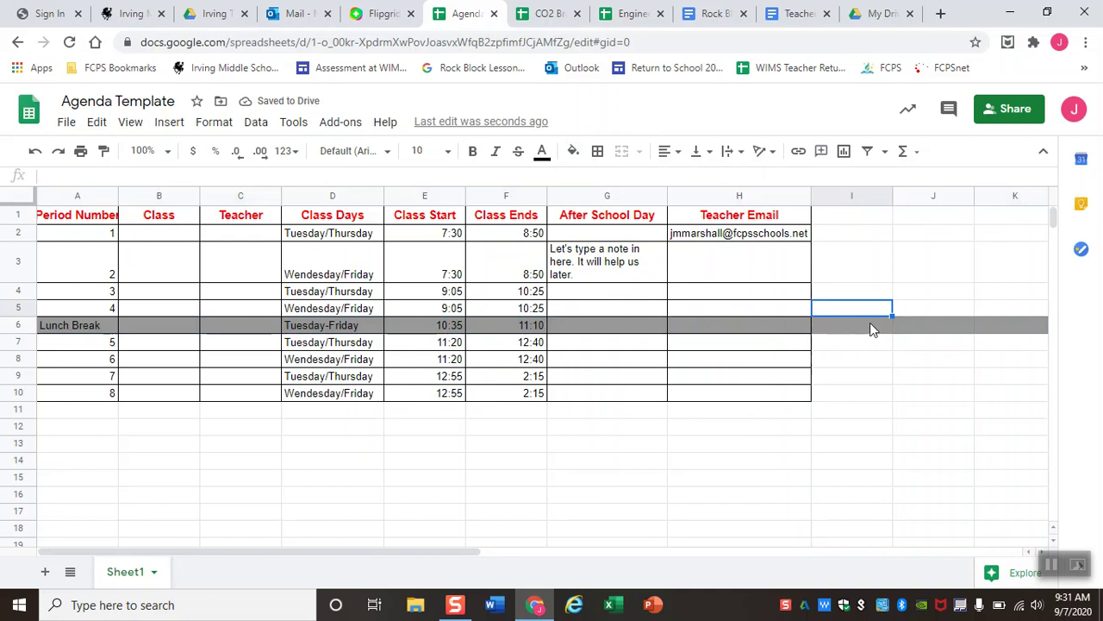
pyautogui.hscroll(10, 960, 324)
pyautogui.hscroll(3, 960, 324)
pyautogui.hscroll(-12, 960, 324)
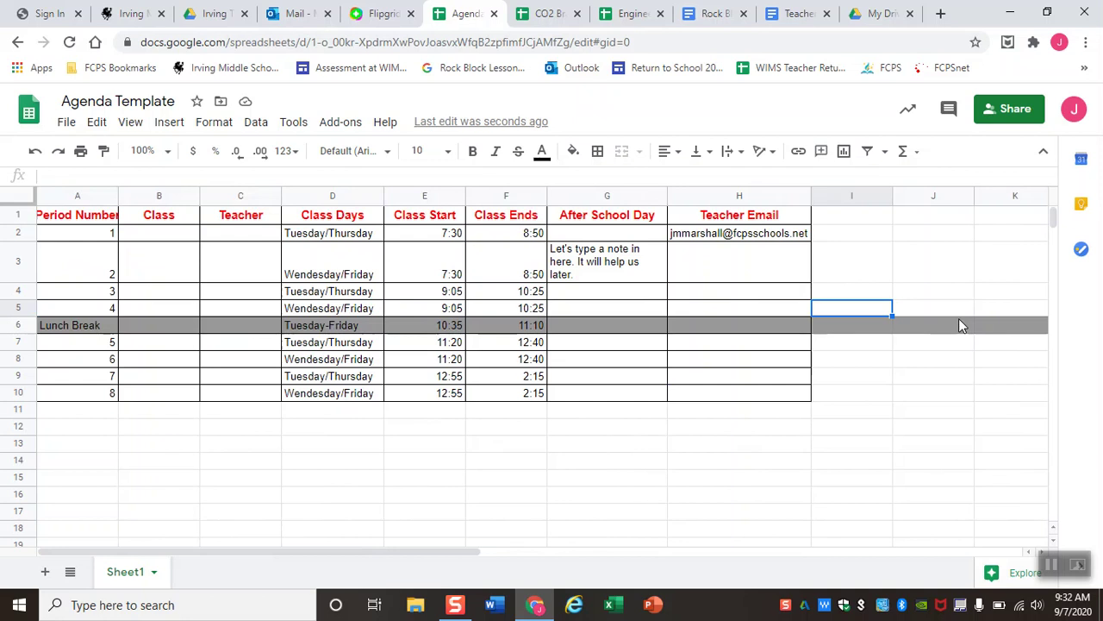
# Copy row 6, then fill A6:H6 with a dark grey swatch.
pyautogui.click(959, 324)
pyautogui.hotkey('shift', 'space')
pyautogui.hotkey('ctrl', 'c')
pyautogui.click(744, 324)
pyautogui.moveTo(744, 325); pyautogui.dragTo(25, 323)
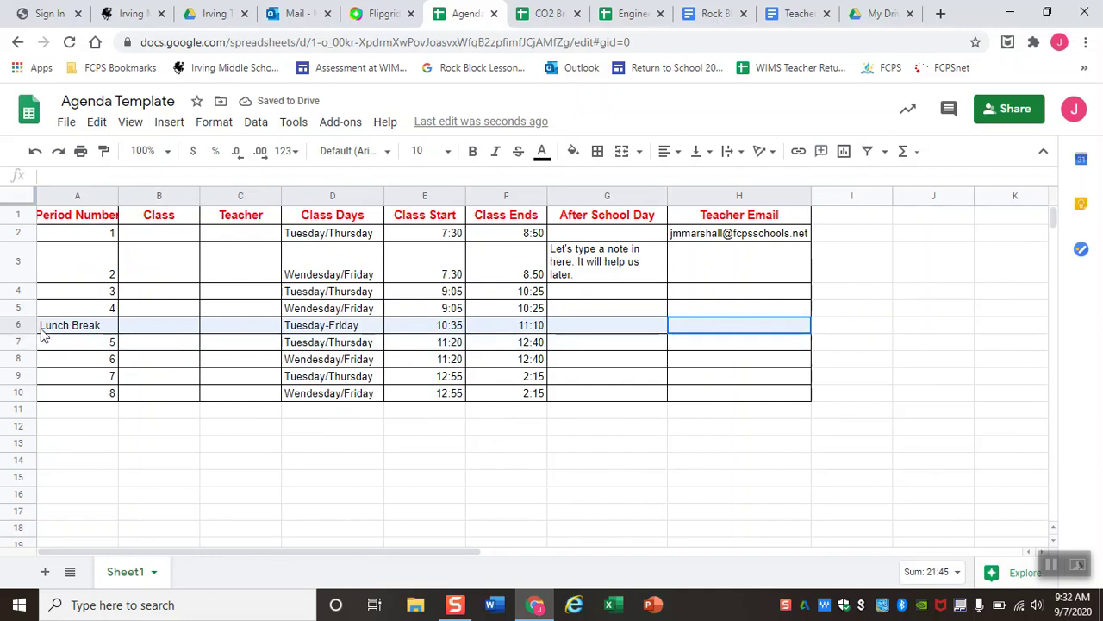
pyautogui.click(572, 151)
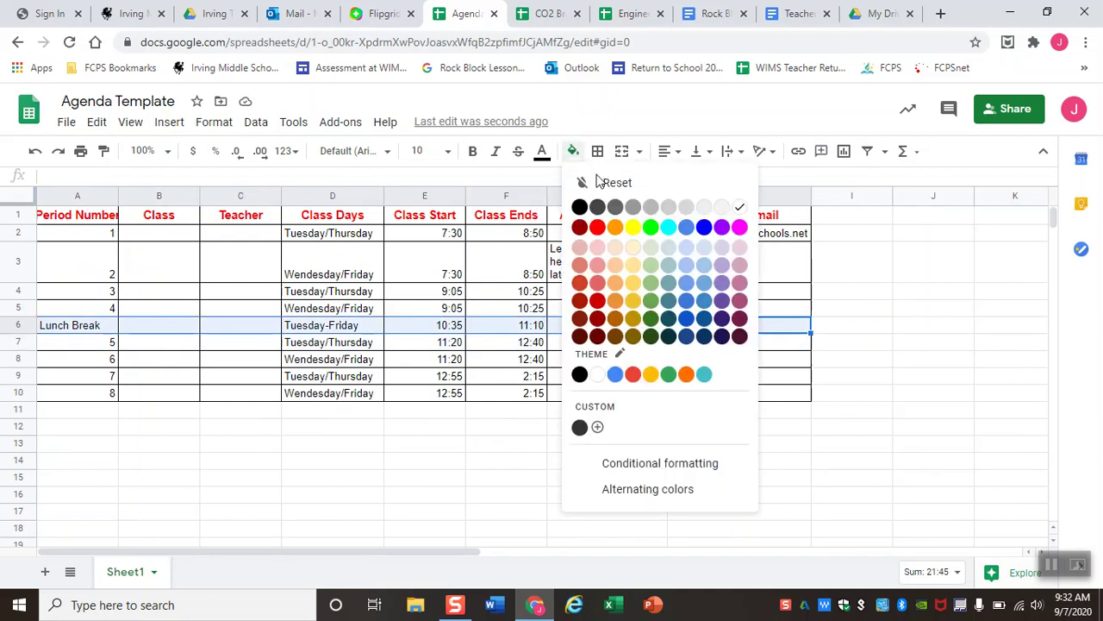
pyautogui.click(616, 208)
pyautogui.click(575, 464)
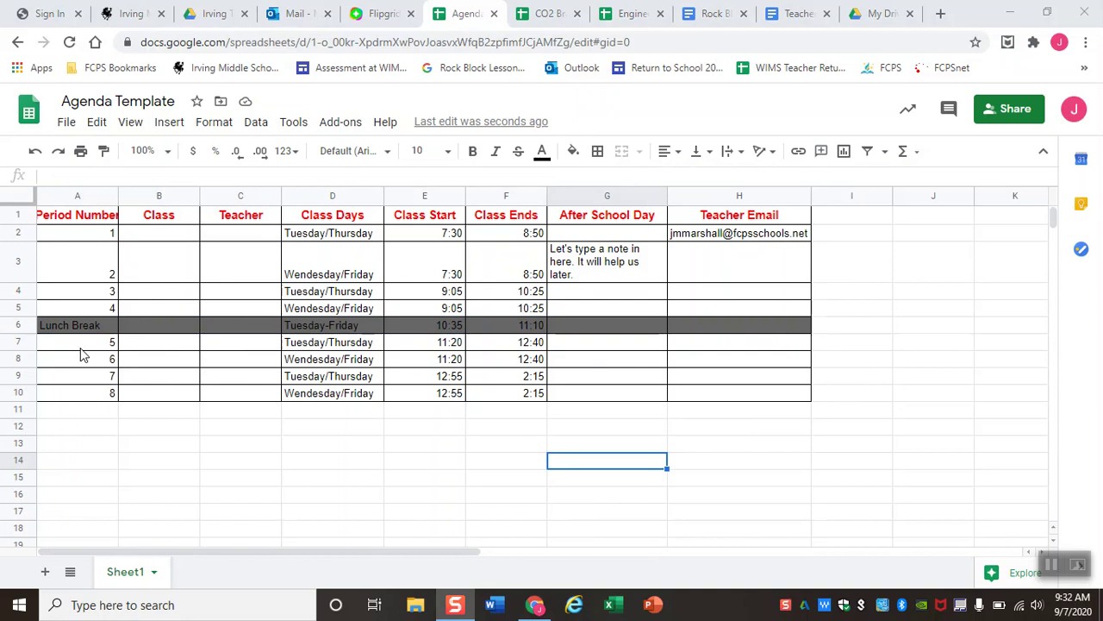
pyautogui.rightClick(17, 326)
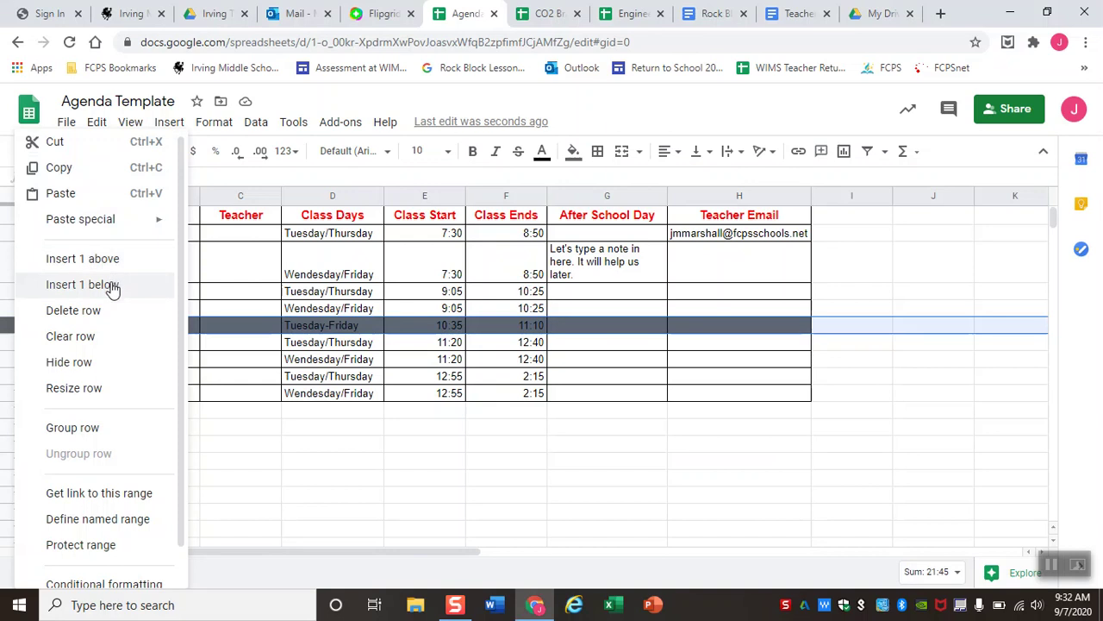
# Insert a blank row below period 1 and another above period 4.
pyautogui.click(235, 329)
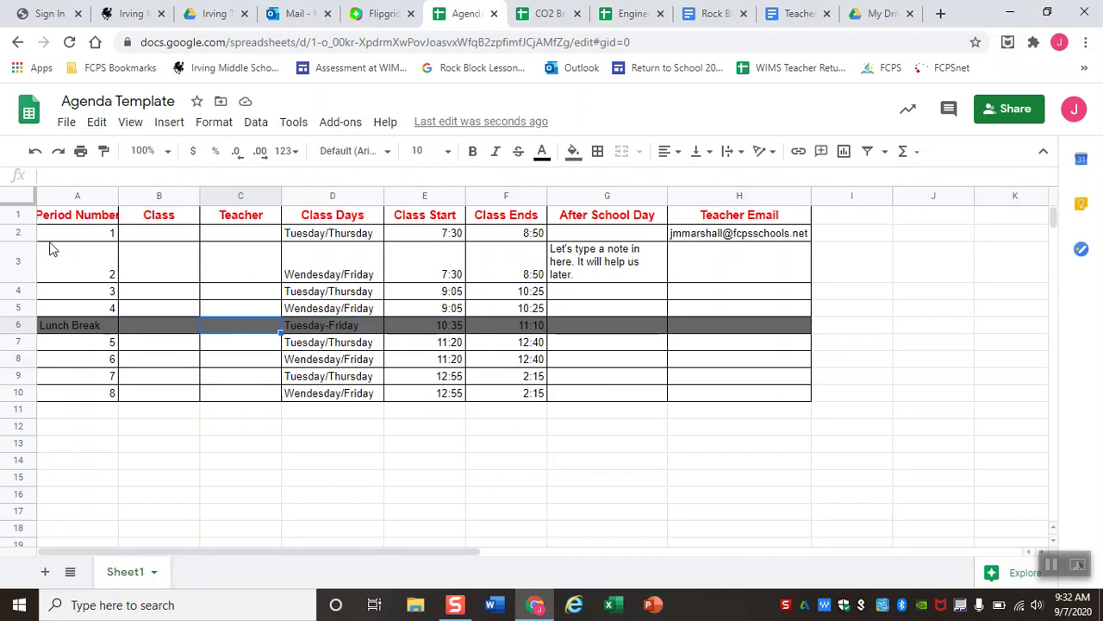
pyautogui.click(25, 233)
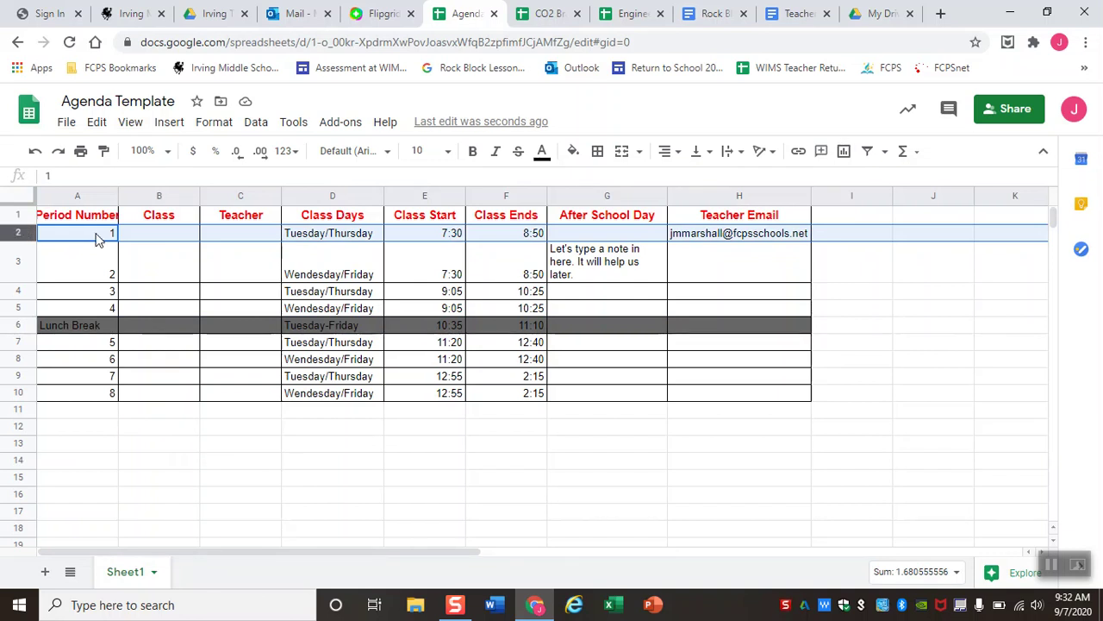
pyautogui.rightClick(12, 234)
pyautogui.click(49, 285)
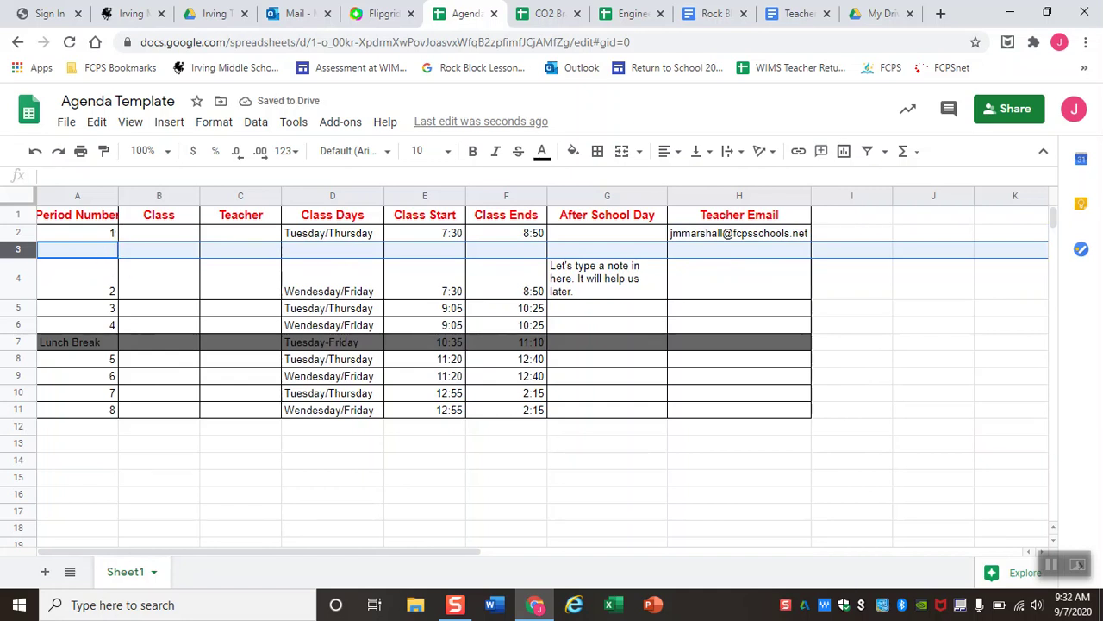
pyautogui.click(19, 325)
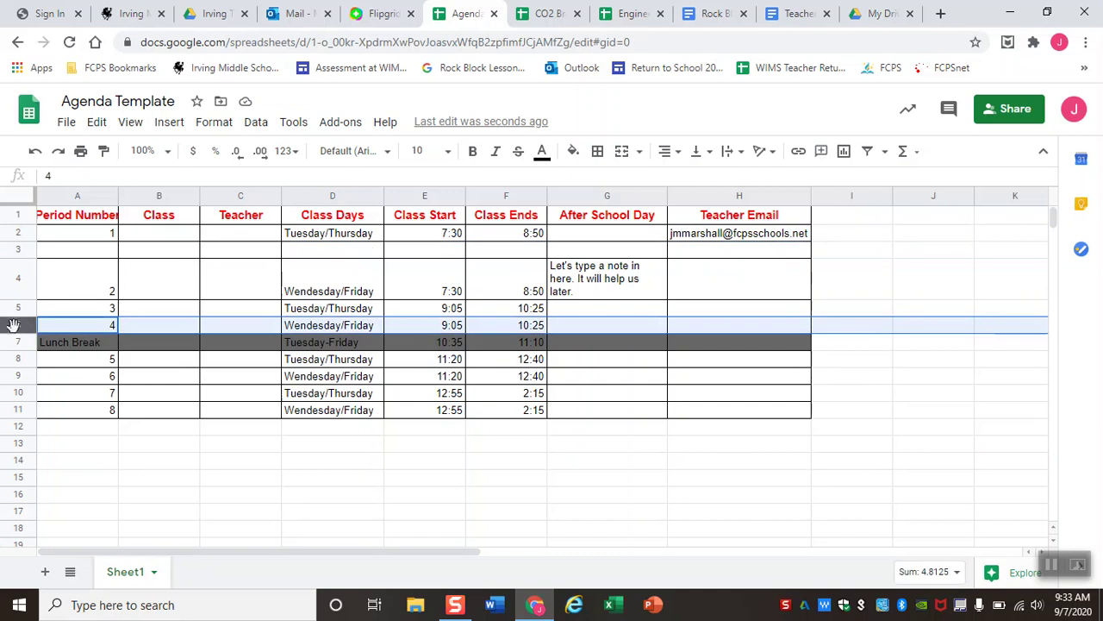
pyautogui.rightClick(18, 325)
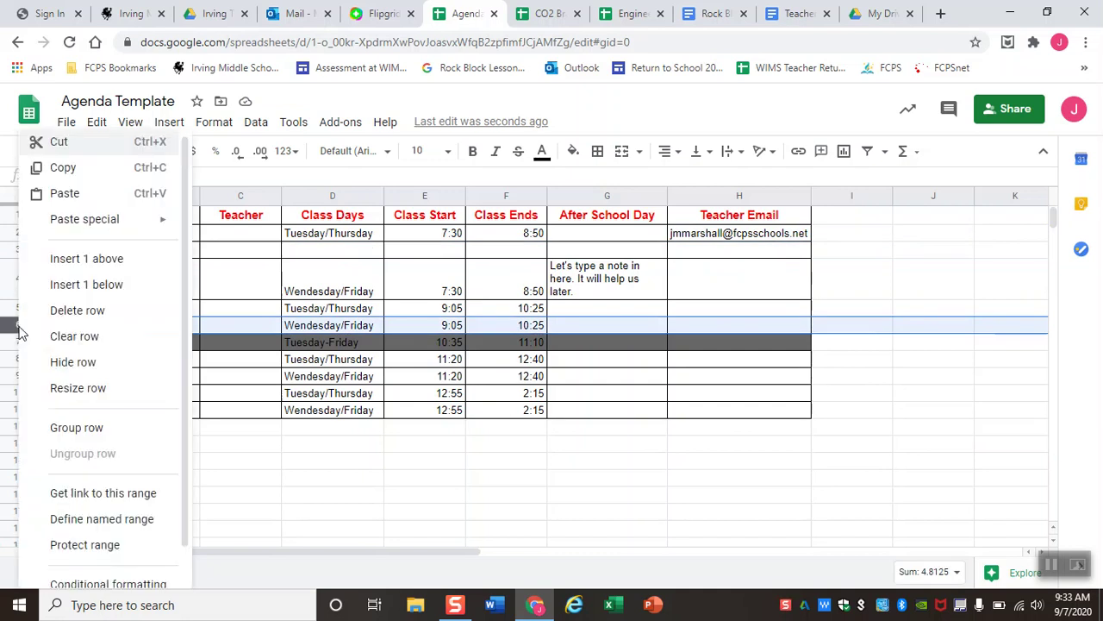
pyautogui.click(101, 260)
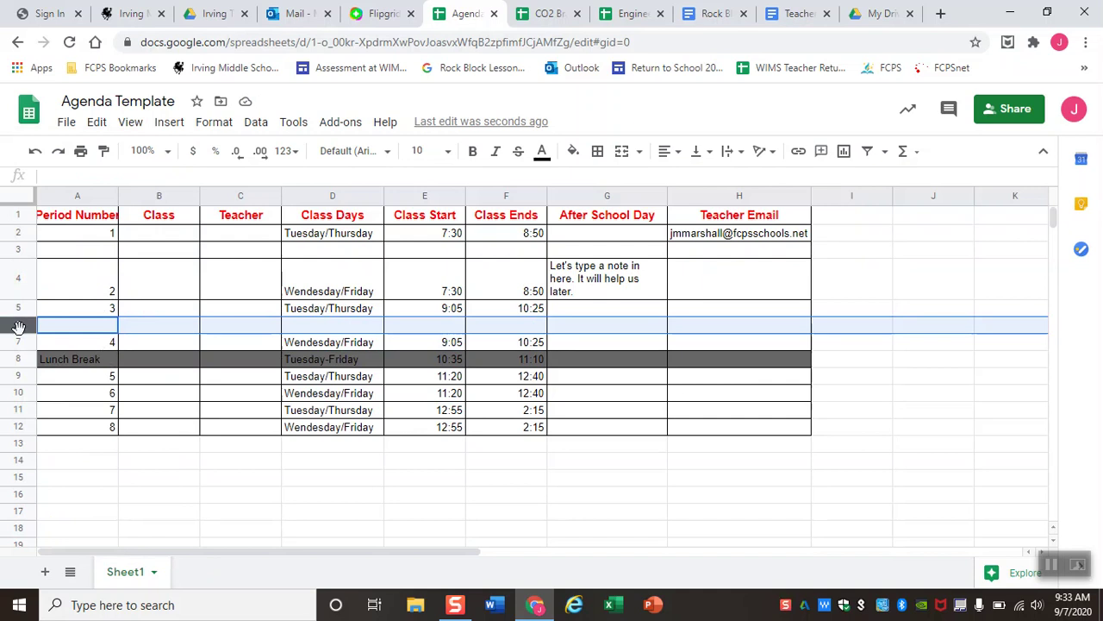
# Delete the new blank row and empty row 3 so periods run without gaps.
pyautogui.rightClick(18, 326)
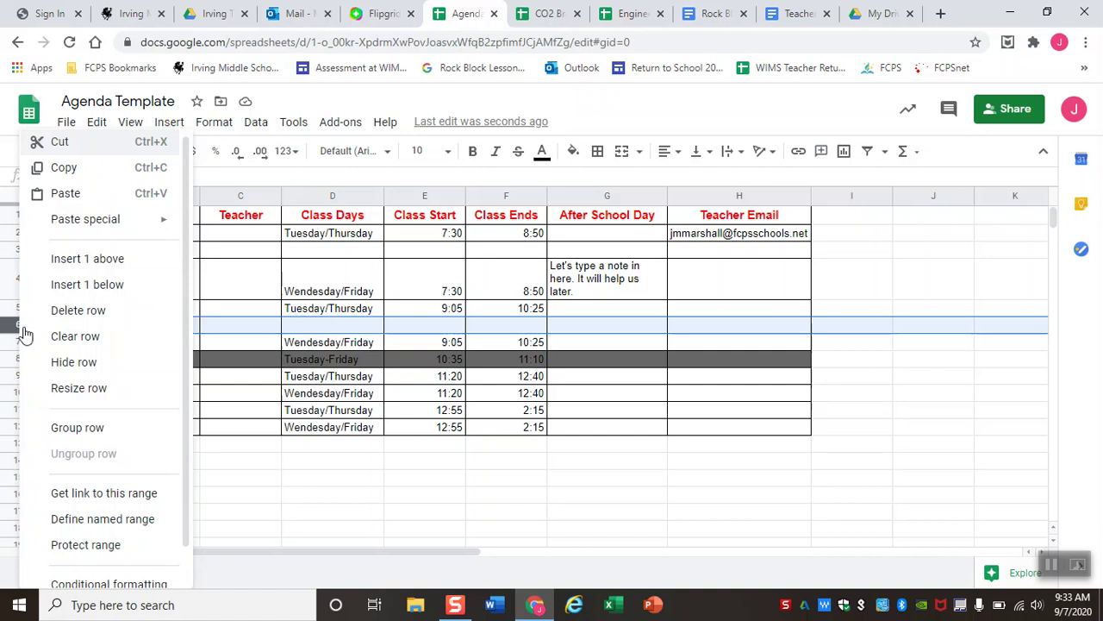
pyautogui.click(62, 319)
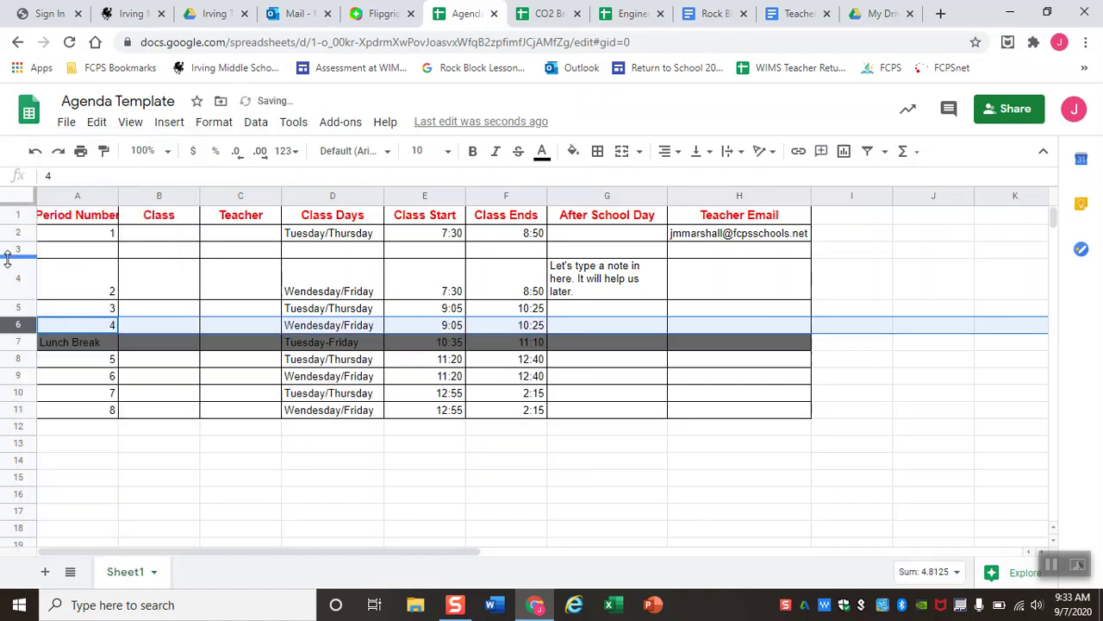
pyautogui.rightClick(21, 246)
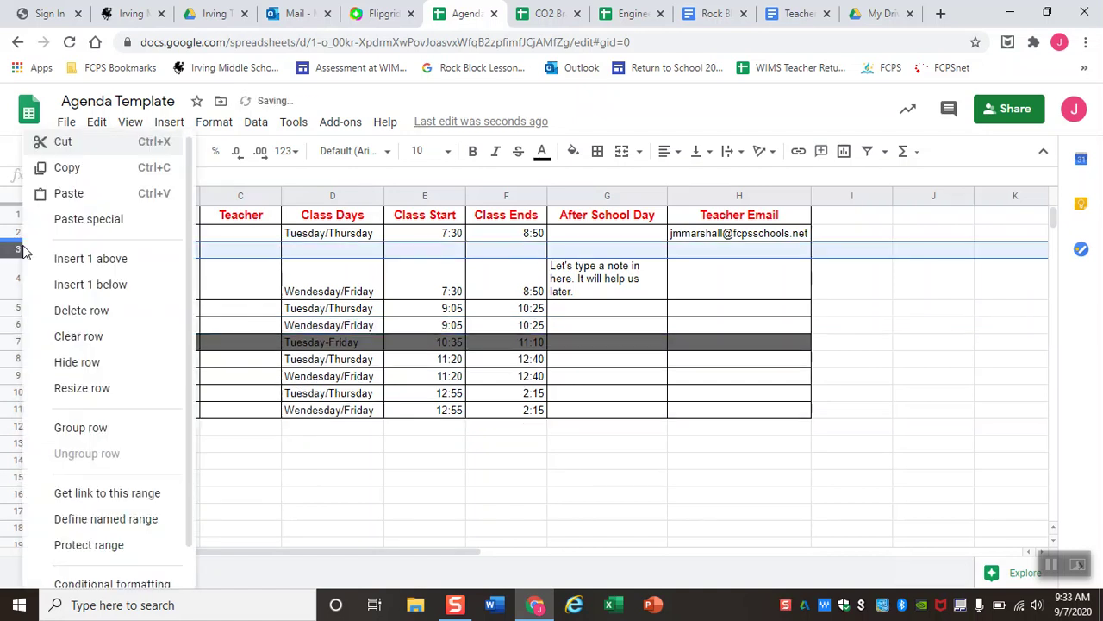
pyautogui.click(69, 311)
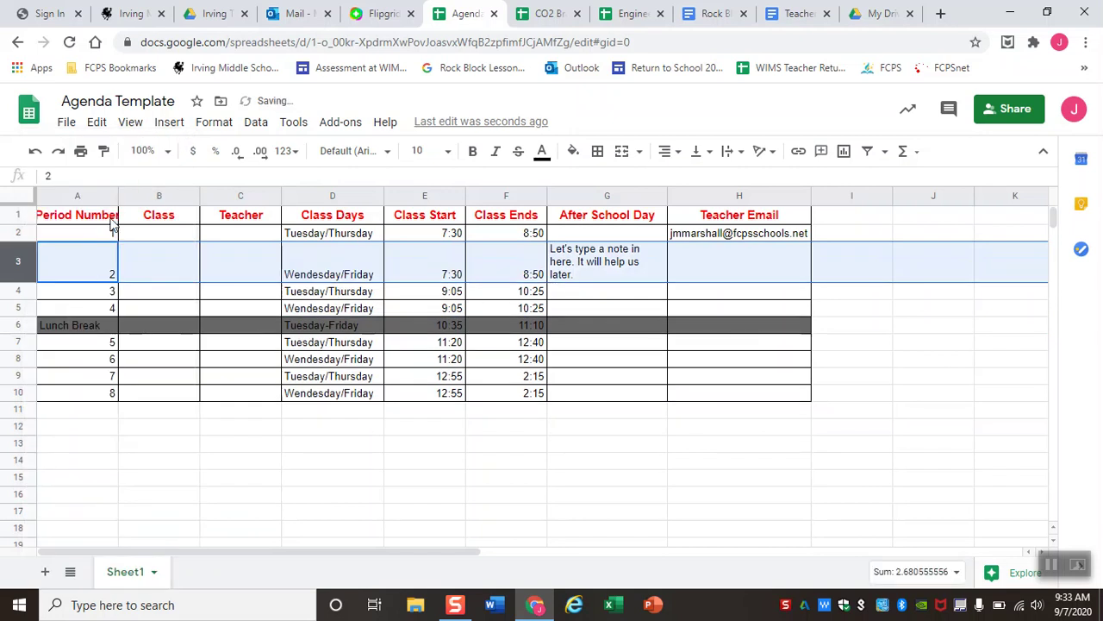
pyautogui.click(18, 393)
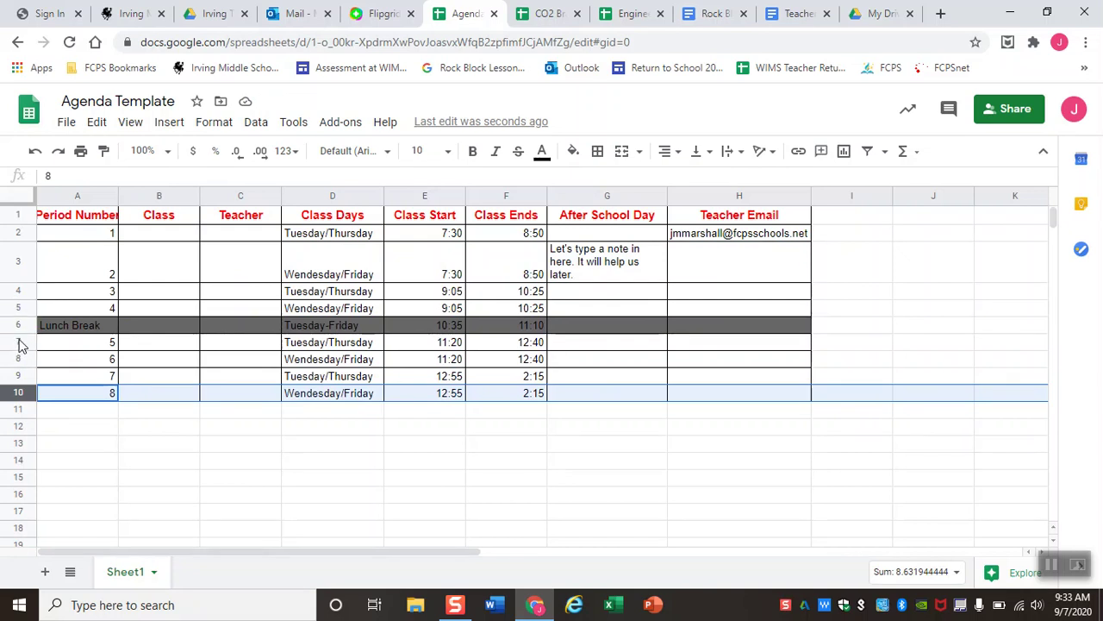
pyautogui.keyDown('shift'); pyautogui.click(19, 342); pyautogui.keyUp('shift')
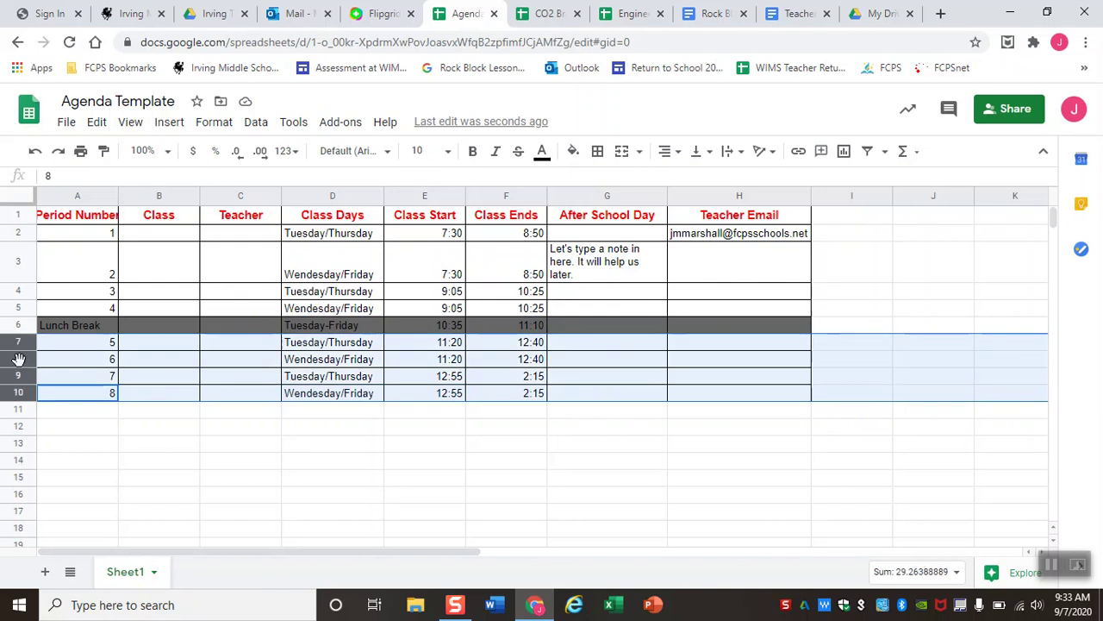
pyautogui.rightClick(19, 358)
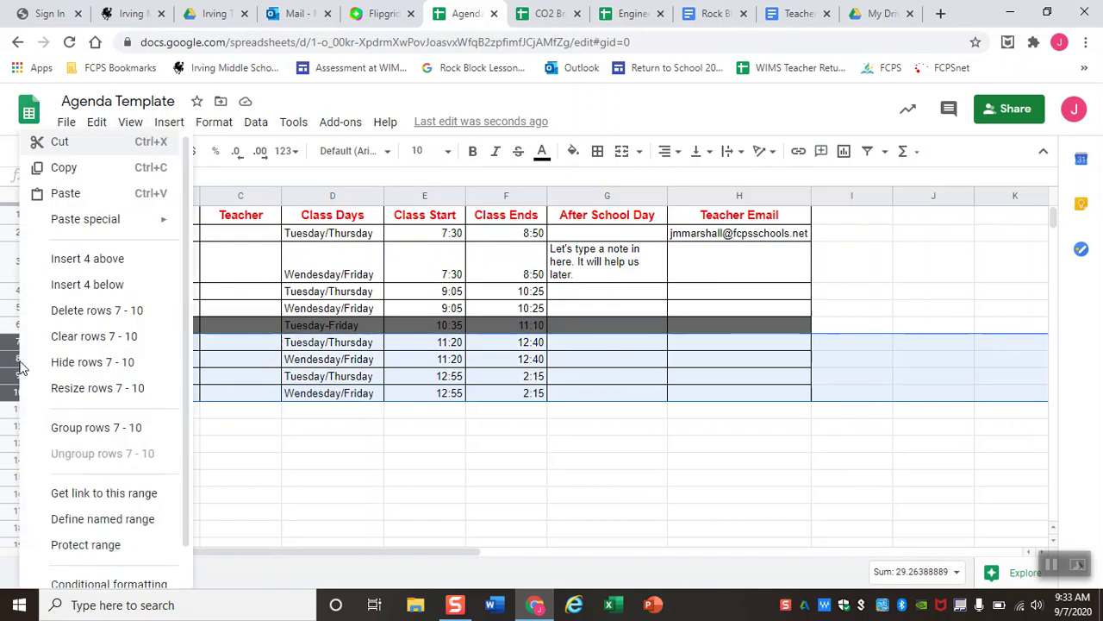
pyautogui.click(75, 364)
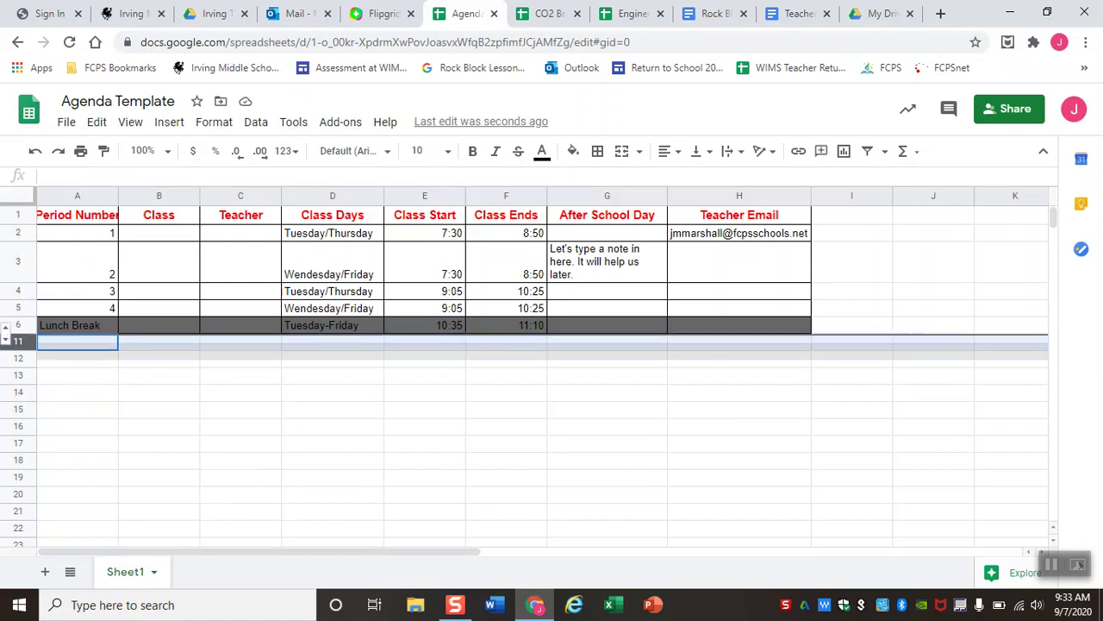
pyautogui.rightClick(11, 343)
pyautogui.click(11, 342)
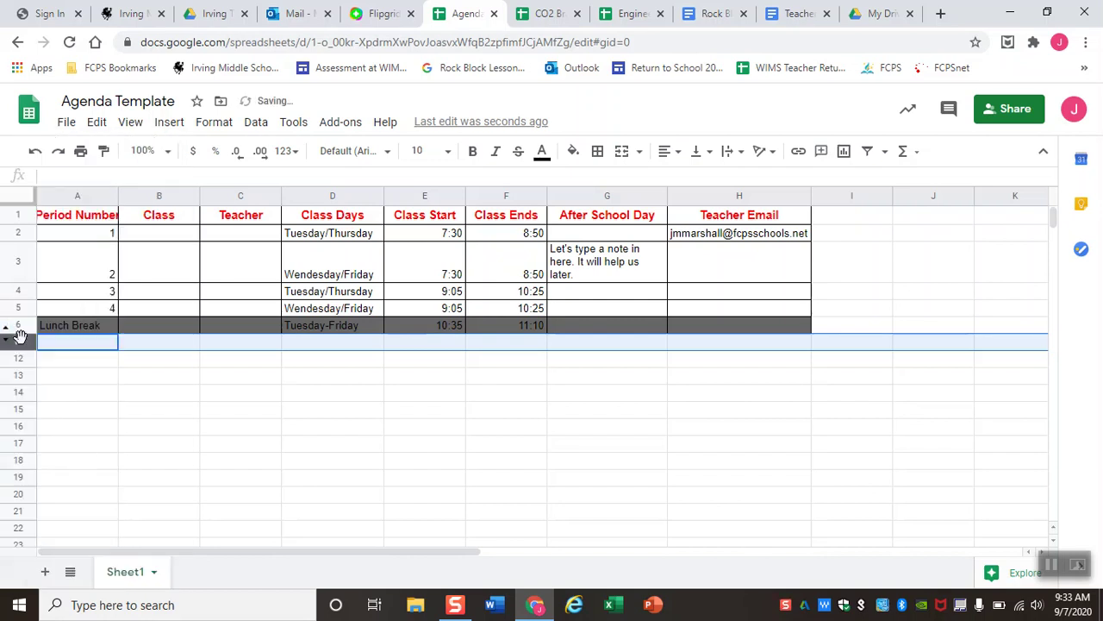
pyautogui.keyDown('shift'); pyautogui.click(17, 326); pyautogui.keyUp('shift')
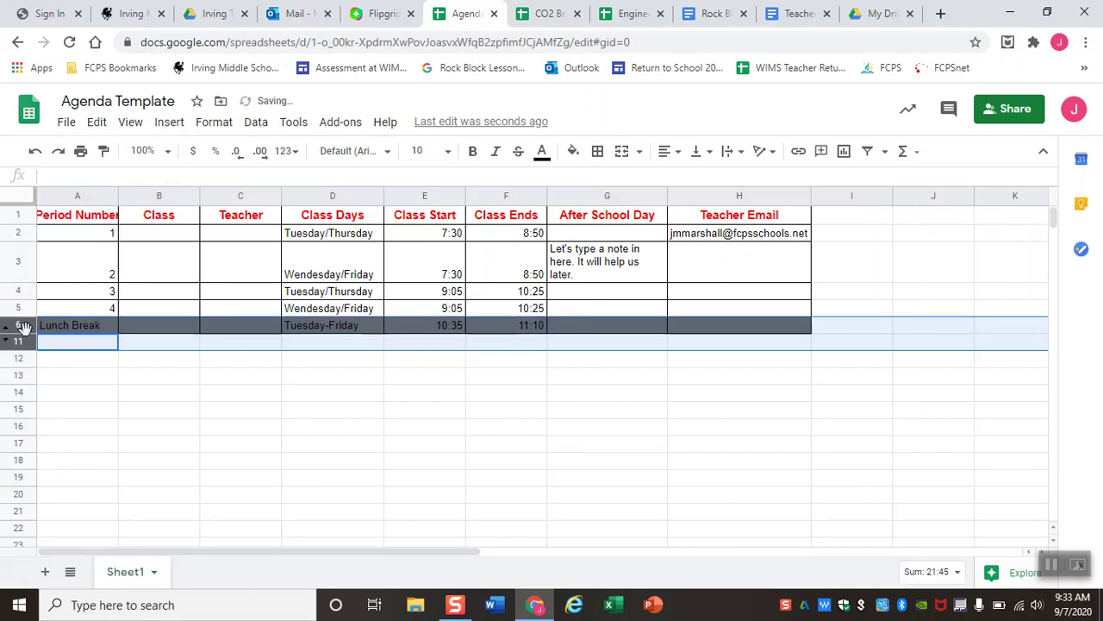
pyautogui.rightClick(18, 326)
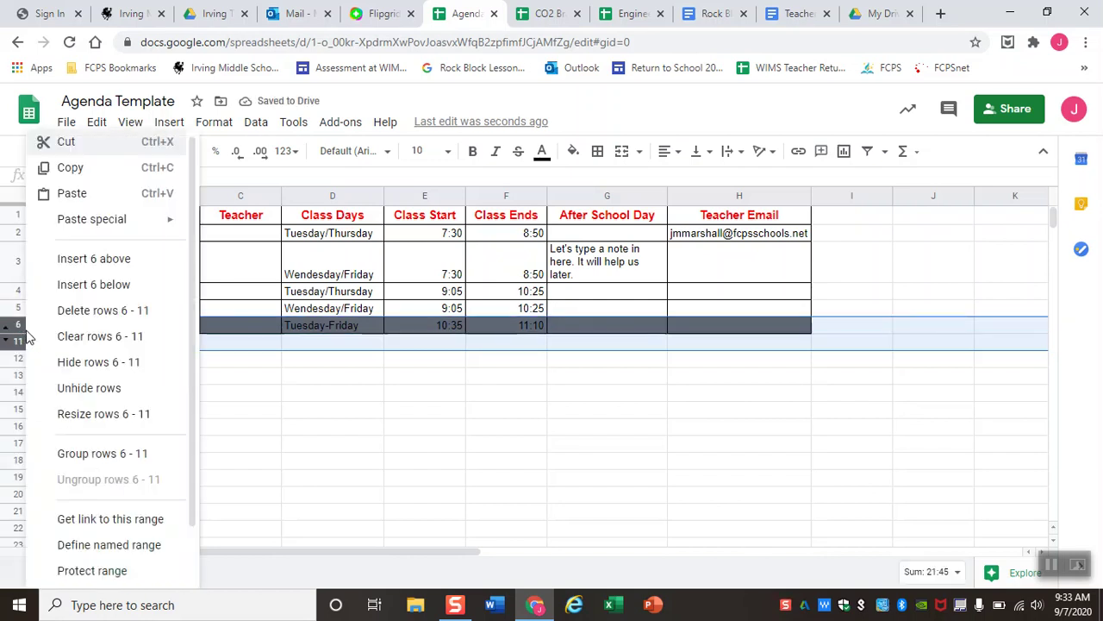
pyautogui.click(73, 390)
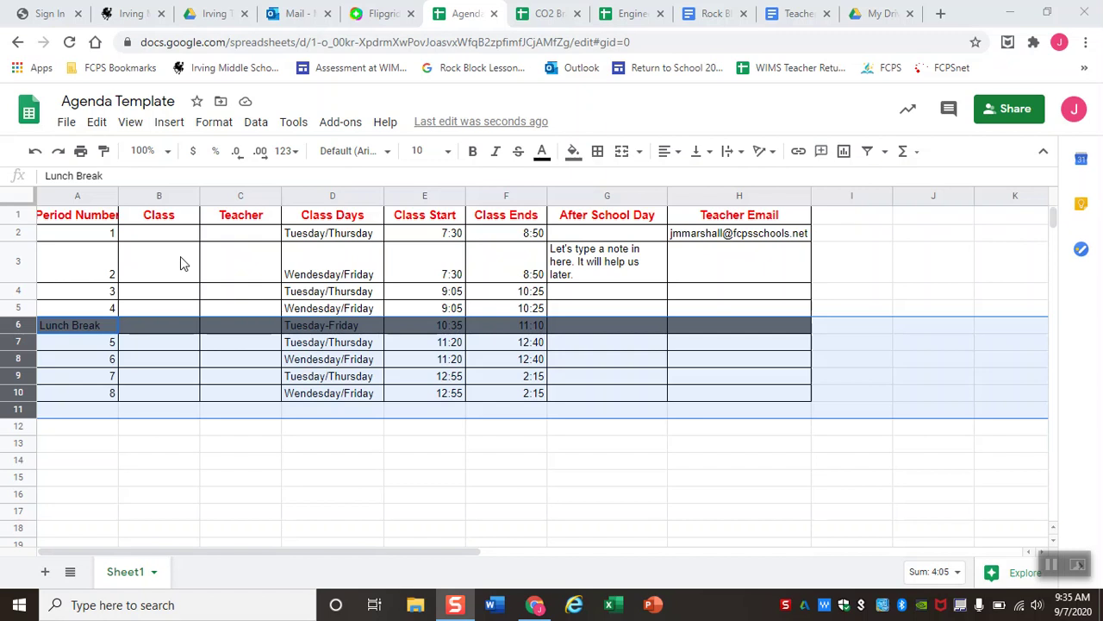
pyautogui.click(113, 217)
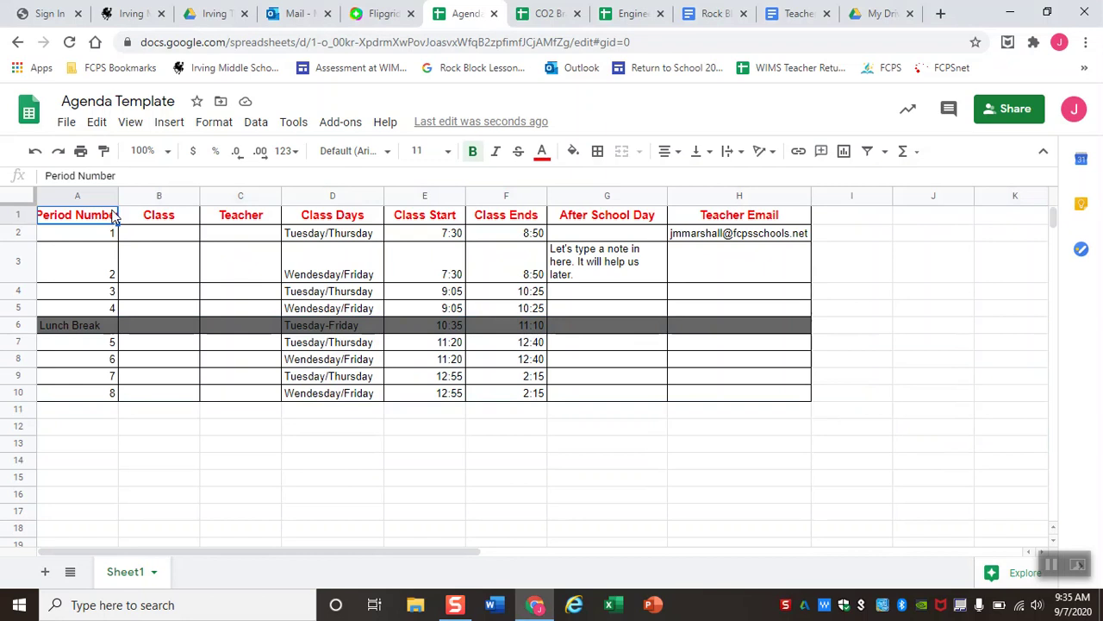
# Create a filter over the whole sheet and open the Class Days column's filter menu.
pyautogui.click(26, 201)
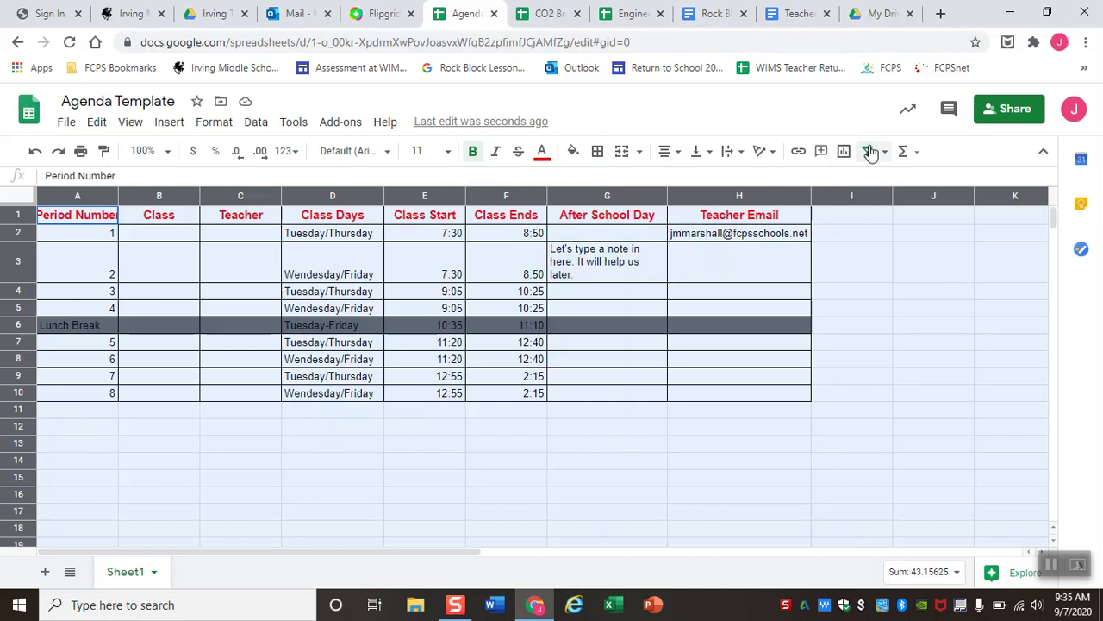
pyautogui.click(871, 151)
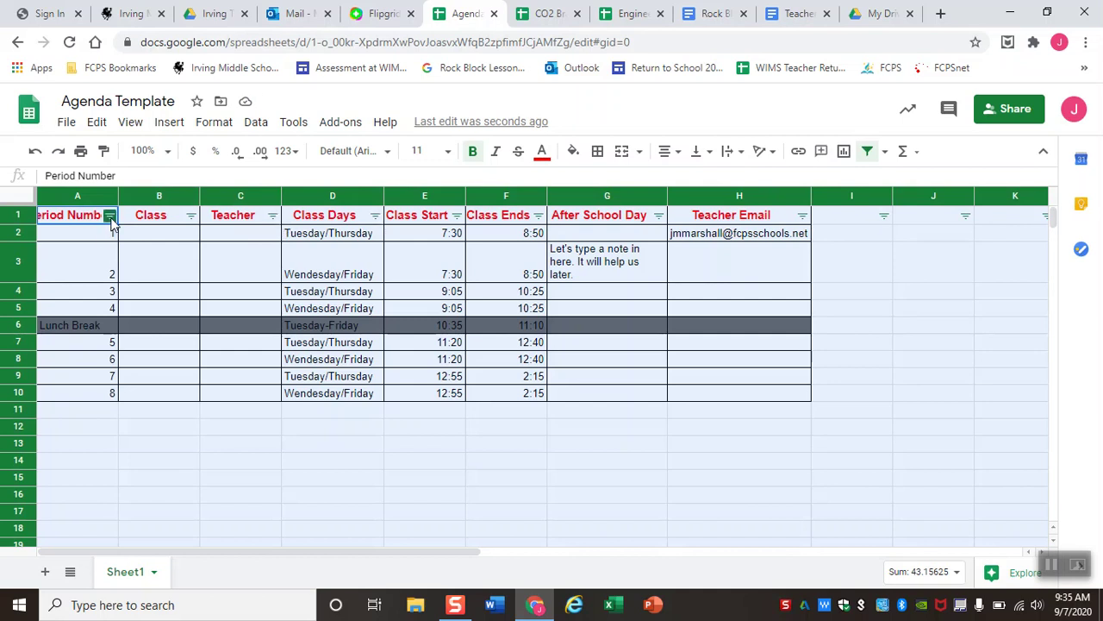
pyautogui.click(375, 217)
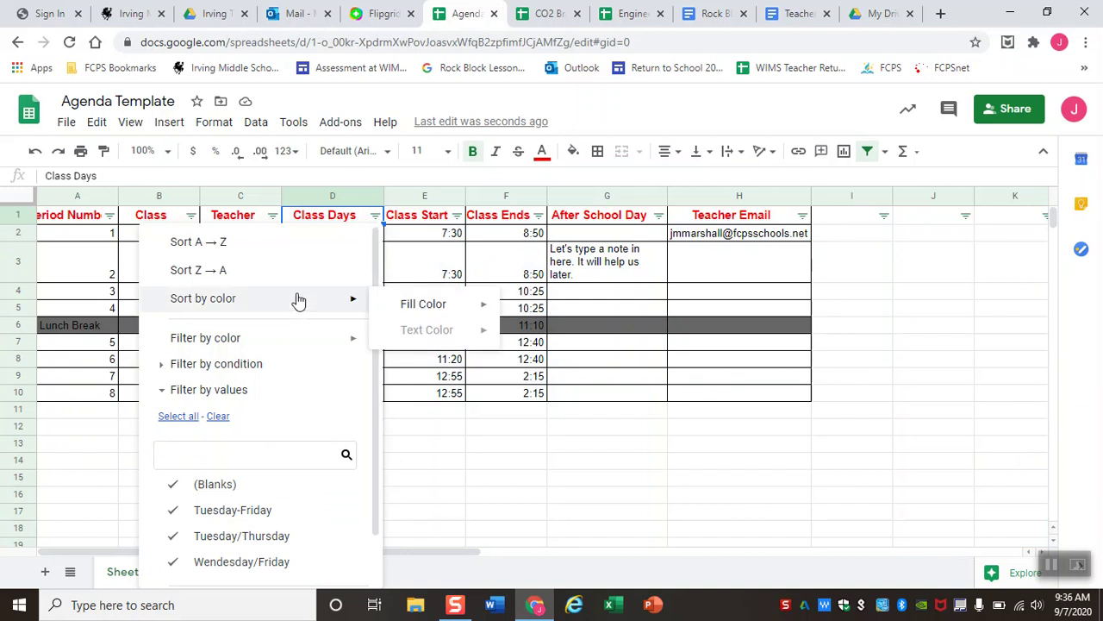
pyautogui.scroll(-1, 290, 285)
pyautogui.scroll(1, 290, 285)
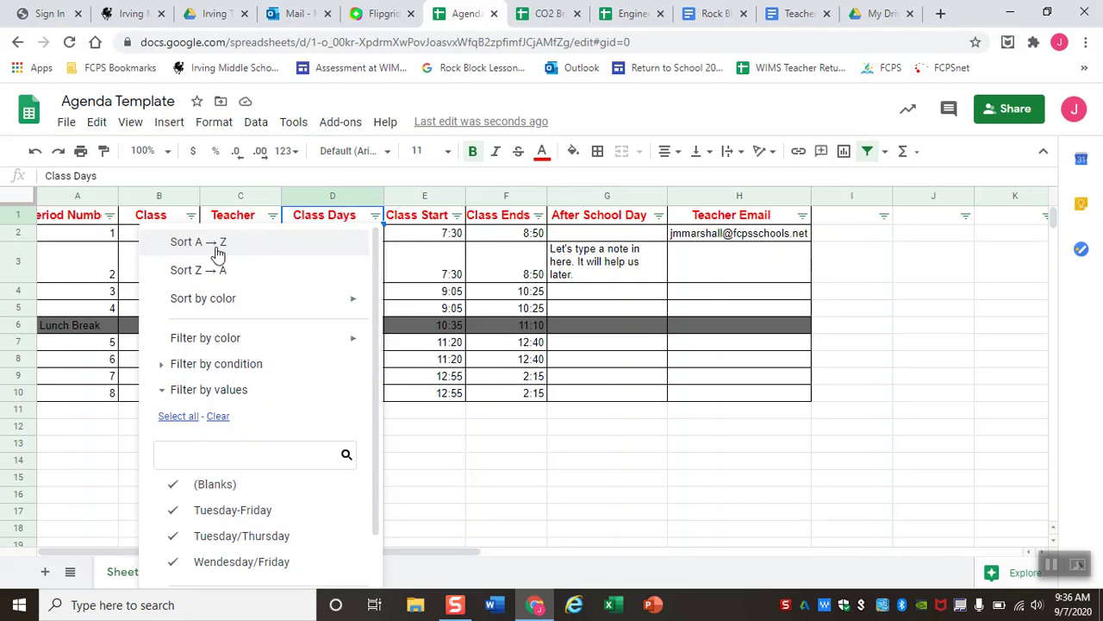
# Sort the agenda A→Z by Class Days and filter it to only Wednesday/Friday rows.
pyautogui.click(219, 245)
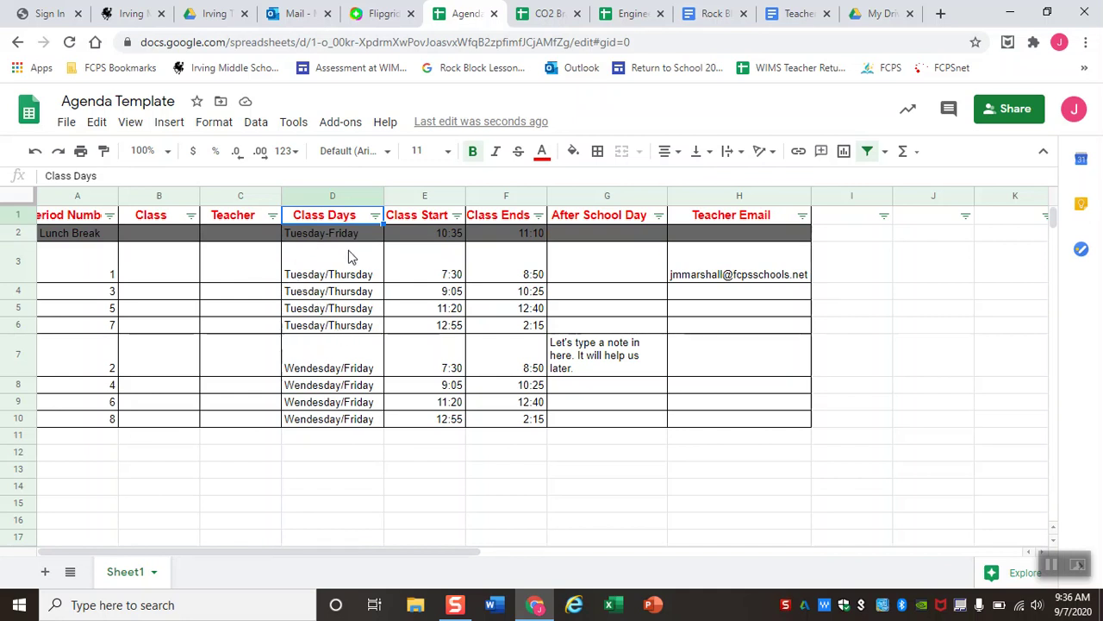
pyautogui.click(375, 215)
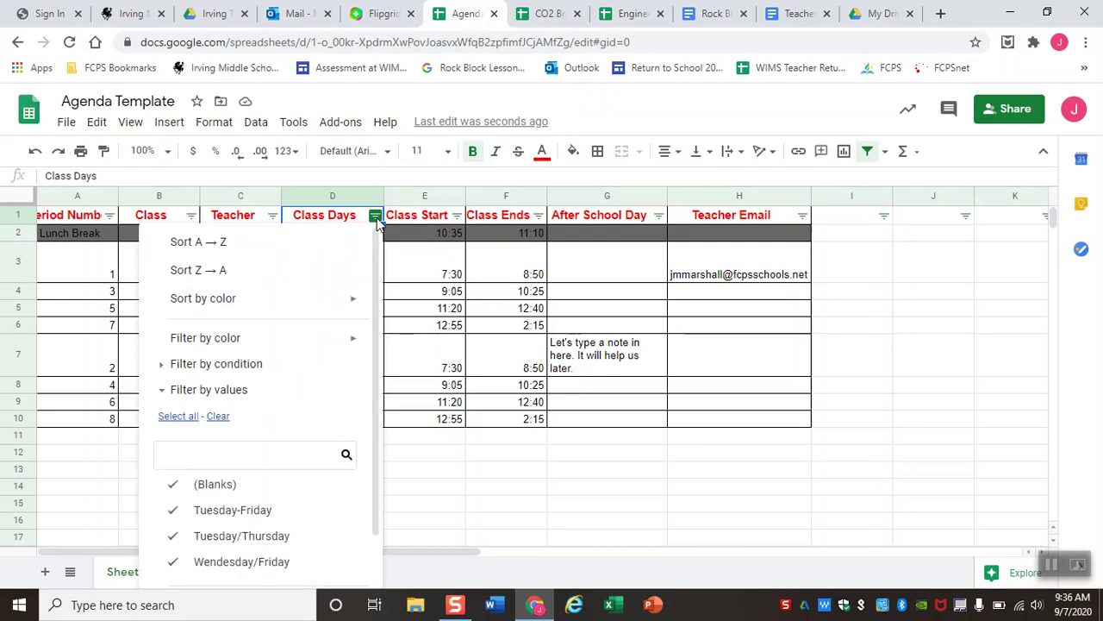
pyautogui.scroll(-1, 211, 444)
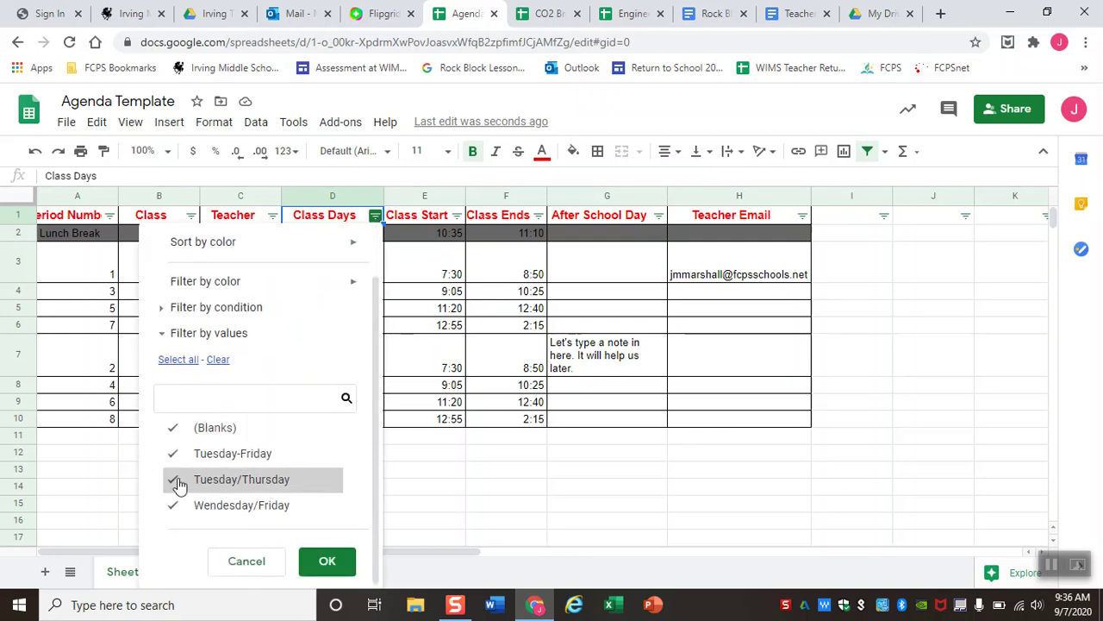
pyautogui.click(177, 454)
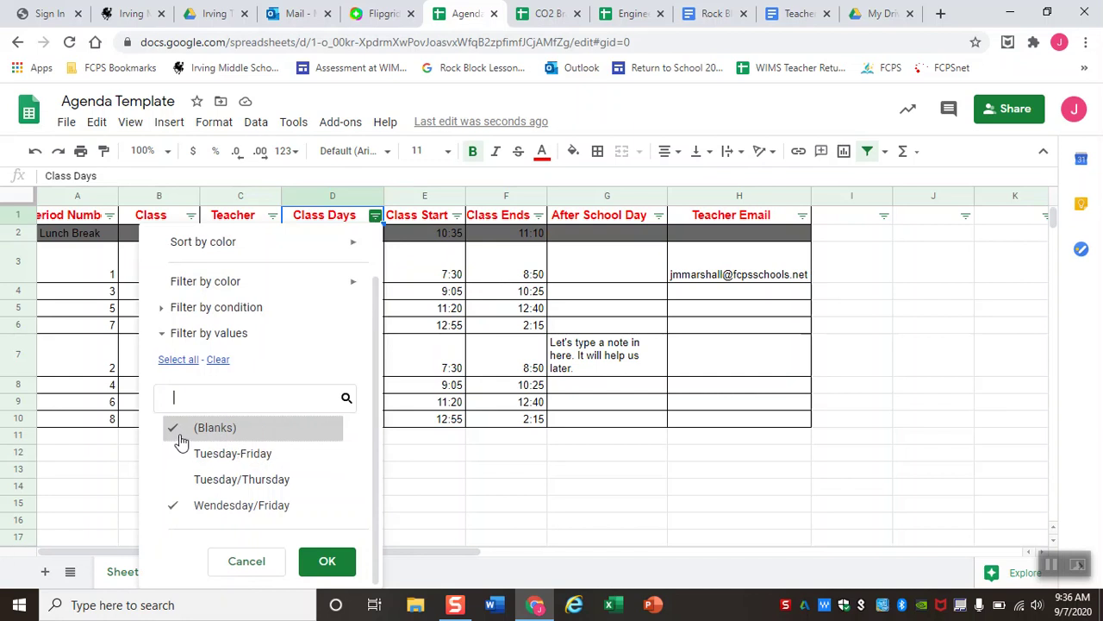
pyautogui.click(176, 432)
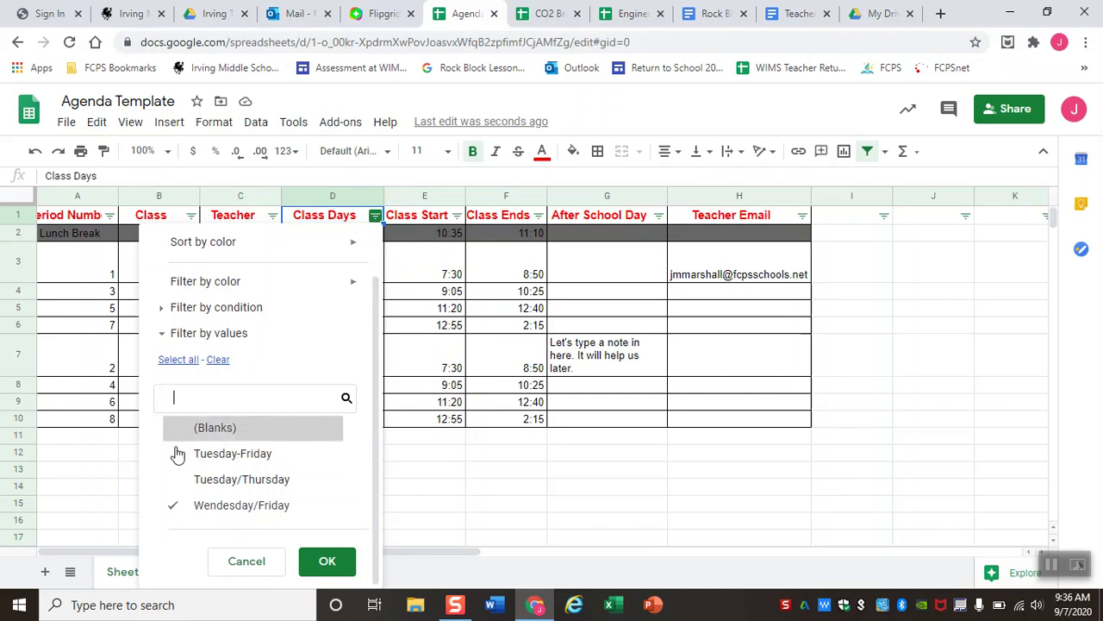
pyautogui.click(327, 562)
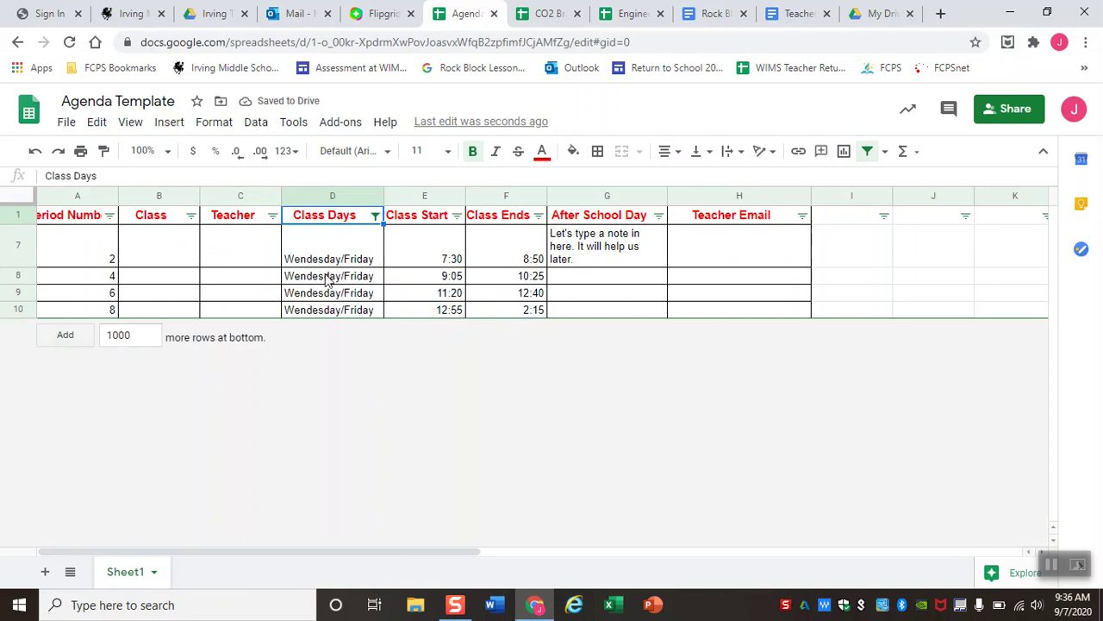
# Reselect all values in the Class Days filter so every row shows again.
pyautogui.click(379, 220)
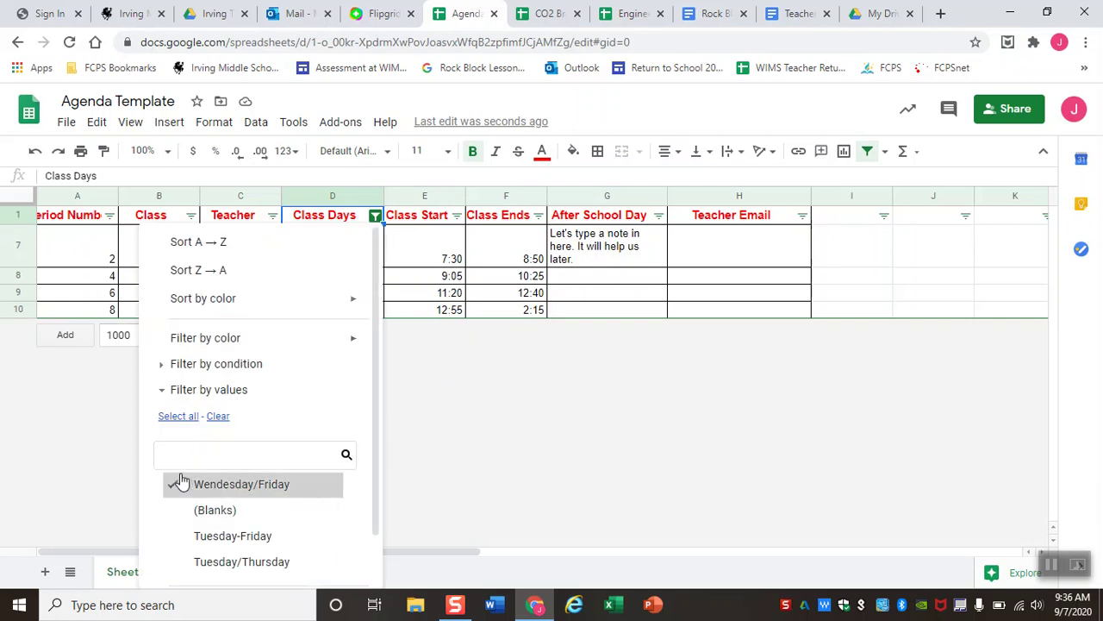
pyautogui.click(180, 417)
pyautogui.scroll(-1, 246, 388)
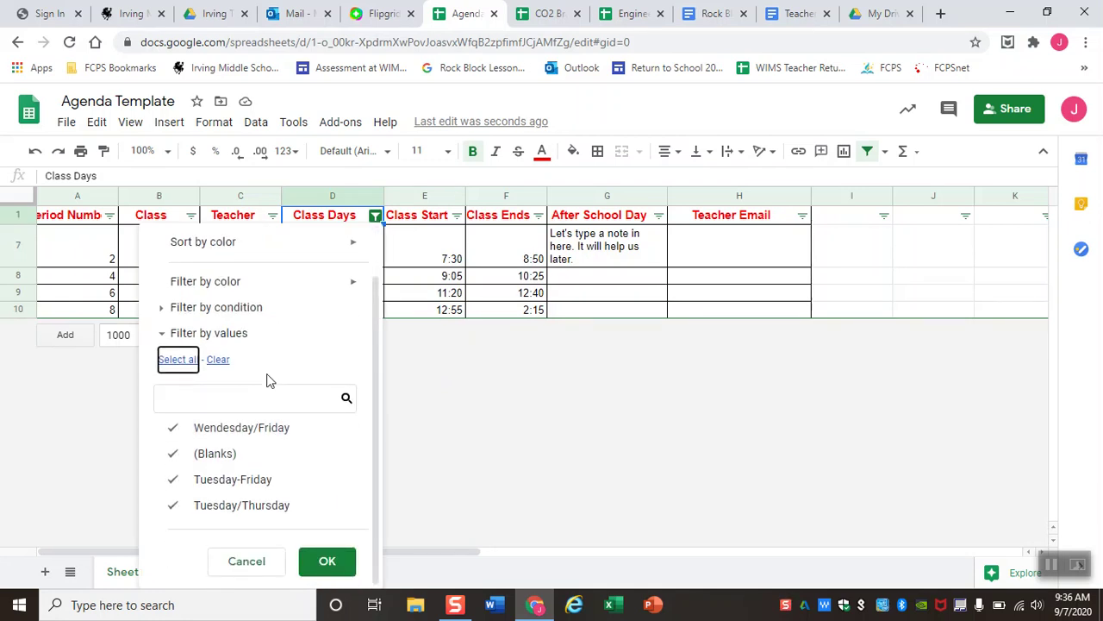
pyautogui.click(345, 562)
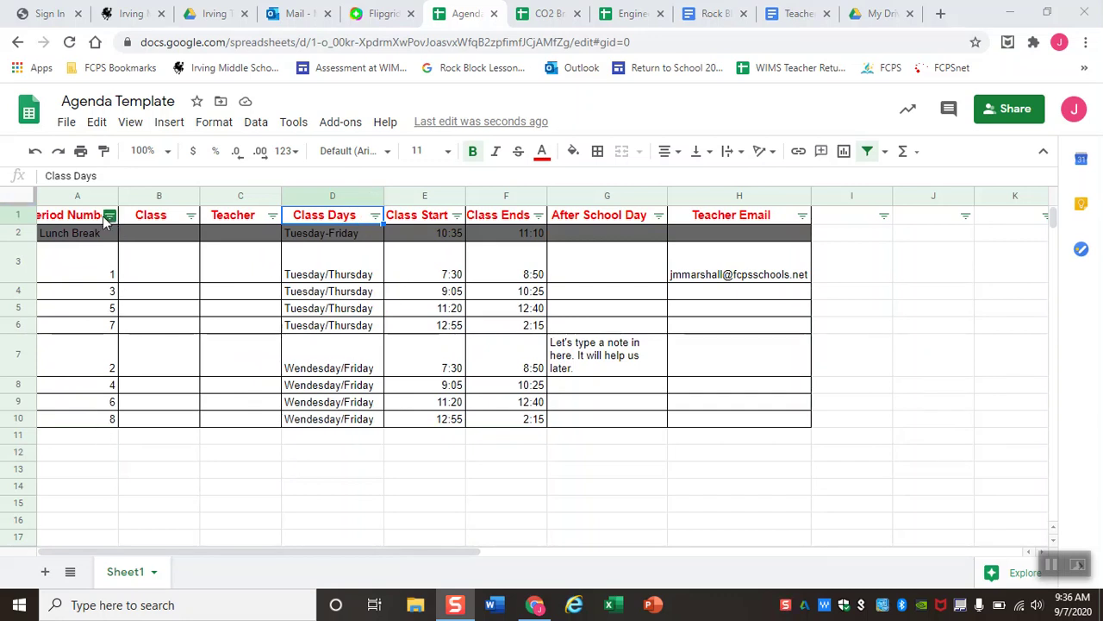
# Sort the agenda ascending by Period Number, then by Class Start with the earliest times first.
pyautogui.click(109, 216)
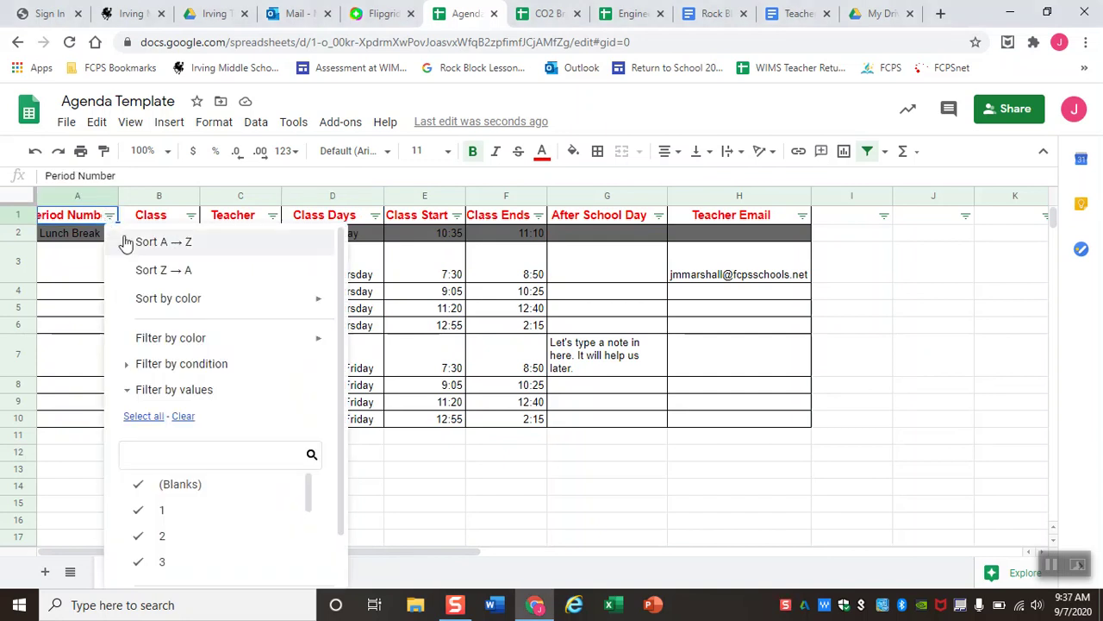
pyautogui.click(136, 246)
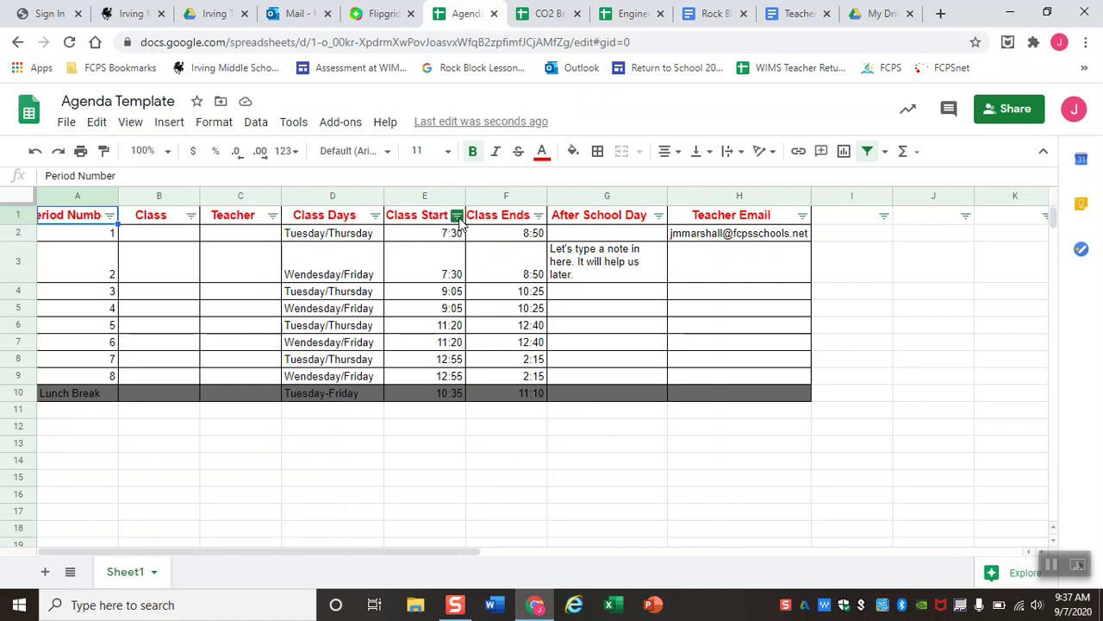
pyautogui.click(457, 215)
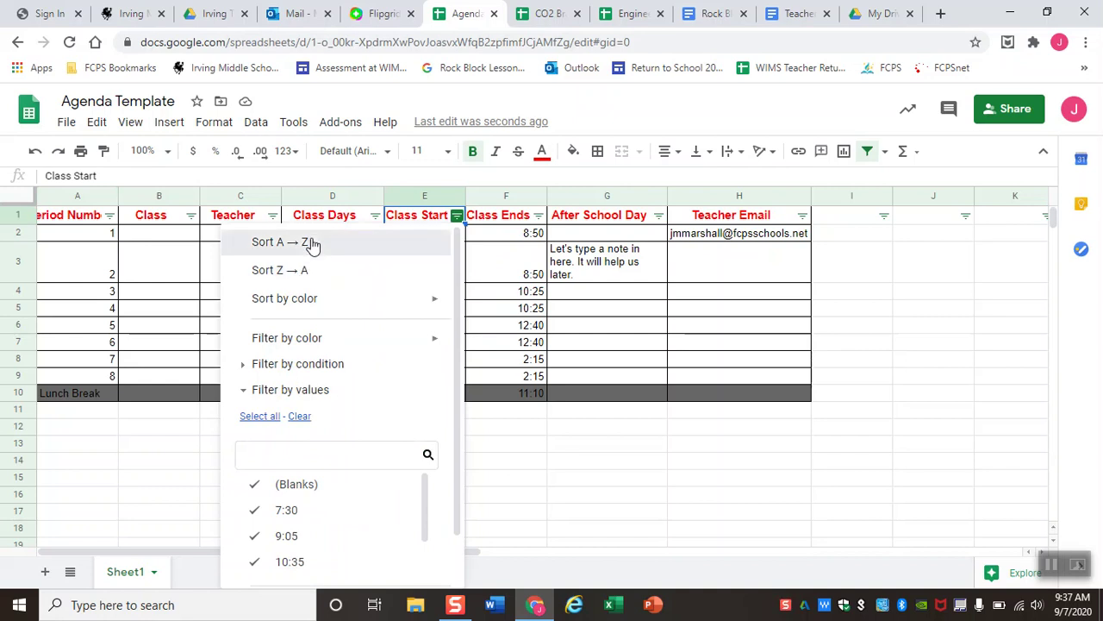
pyautogui.click(312, 243)
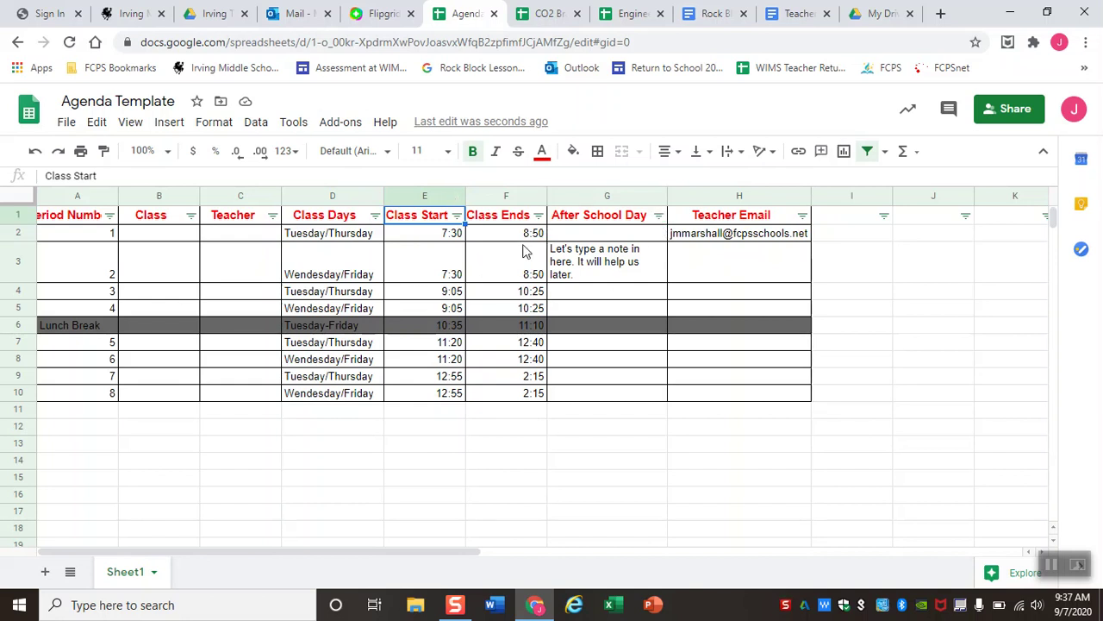
# Switch to the CO2 Bracket Period 5 sheet and filter Type of Car to hide Rail cars.
pyautogui.click(547, 13)
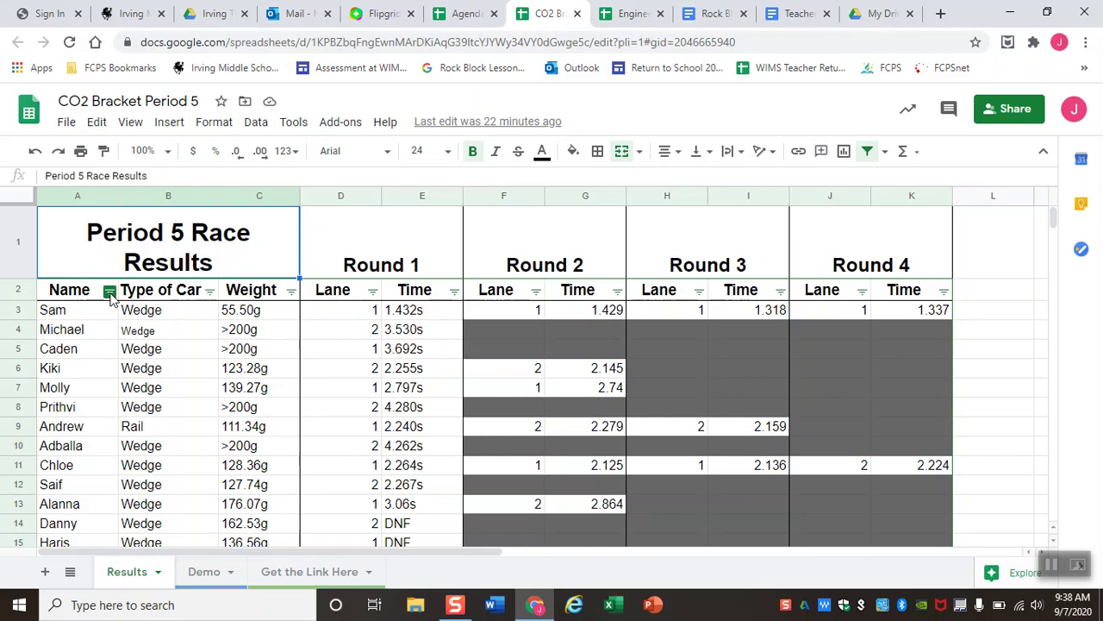
pyautogui.click(209, 292)
pyautogui.scroll(-2, 239, 384)
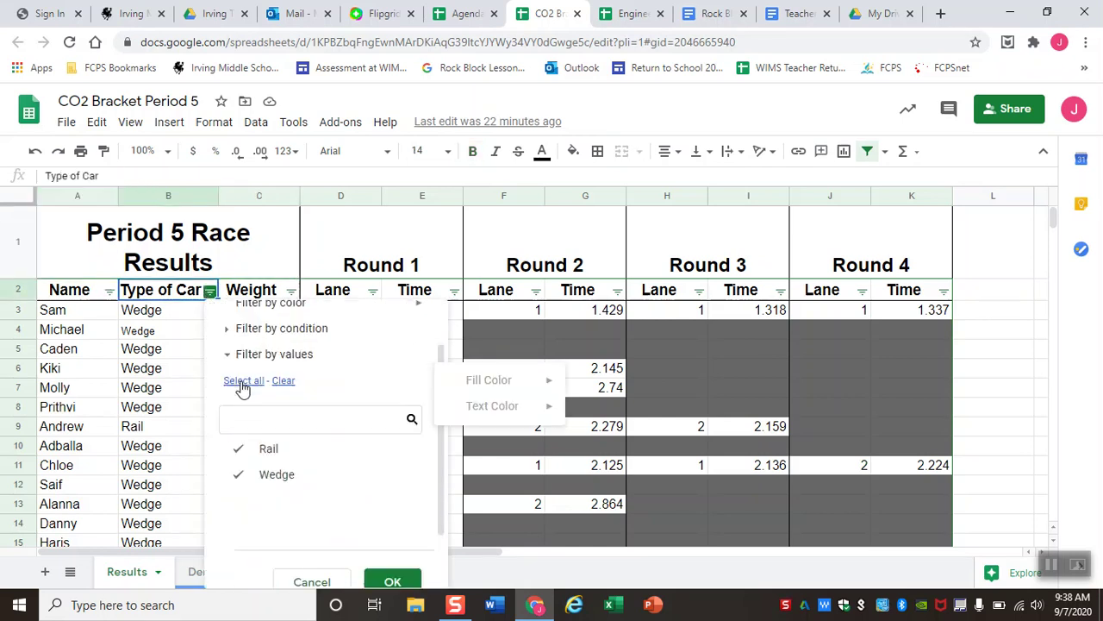
pyautogui.click(239, 428)
pyautogui.click(389, 561)
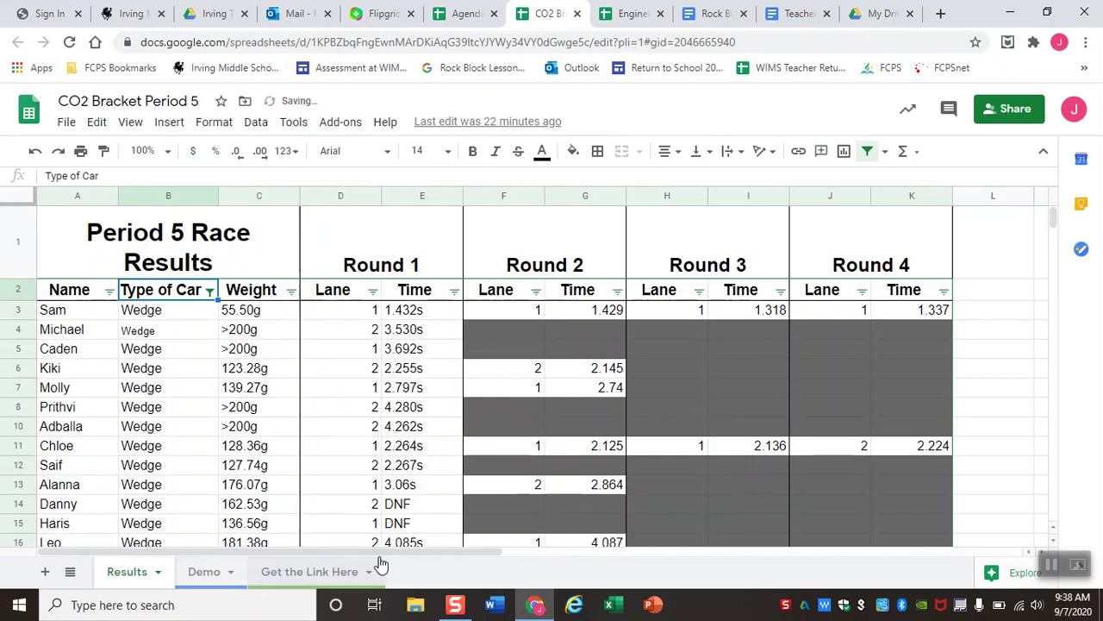
# Change the Type of Car filter to show only Rail cars, hiding Wedge.
pyautogui.scroll(-3, 220, 374)
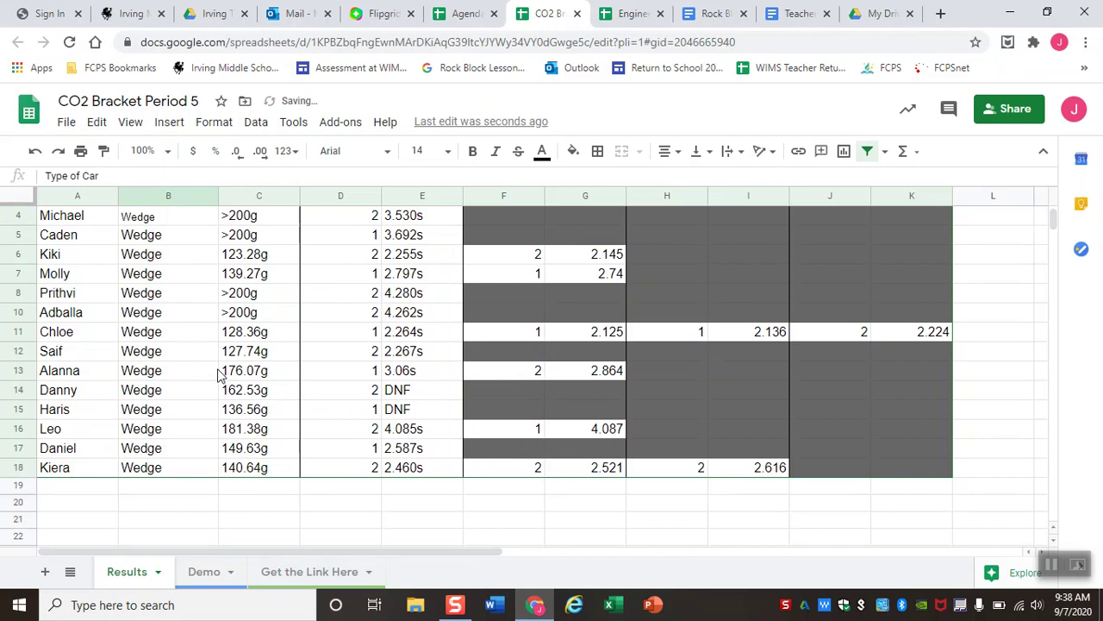
pyautogui.scroll(2, 220, 374)
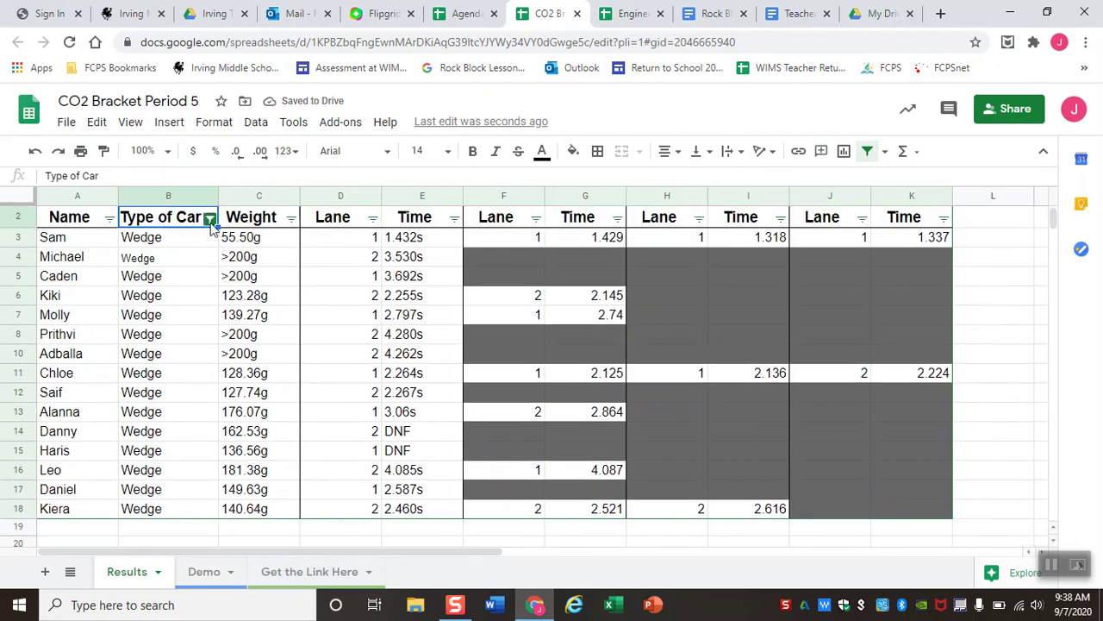
pyautogui.click(210, 219)
pyautogui.click(243, 488)
pyautogui.click(372, 518)
pyautogui.scroll(-1, 373, 518)
pyautogui.click(392, 562)
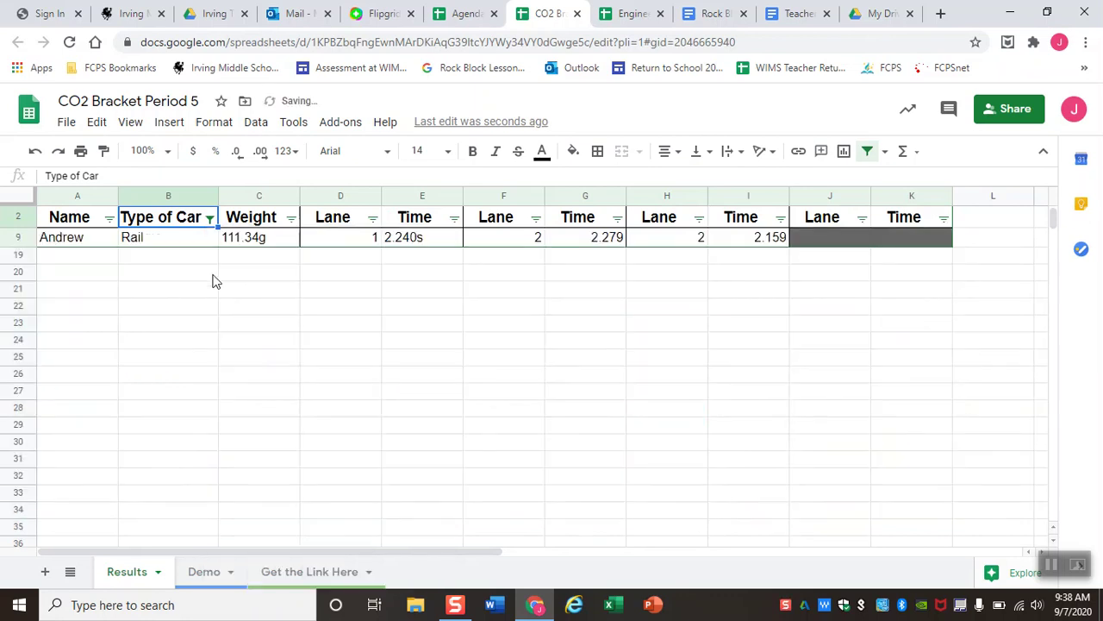
# Reselect every car type in the Type of Car filter so all rows show.
pyautogui.scroll(2, 213, 281)
pyautogui.click(209, 294)
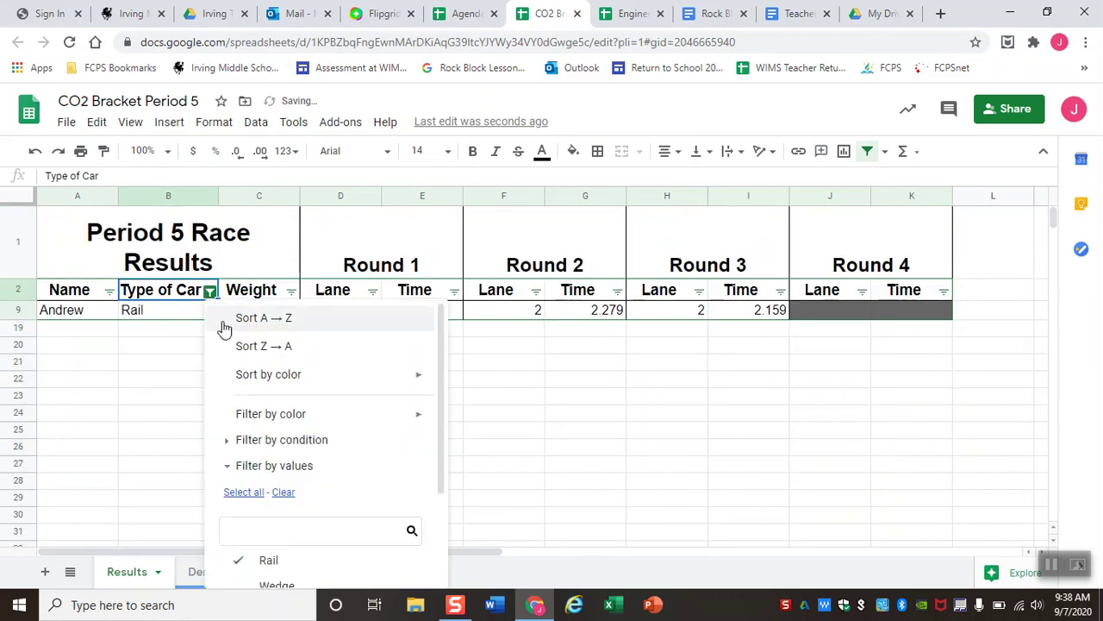
pyautogui.scroll(-1, 256, 481)
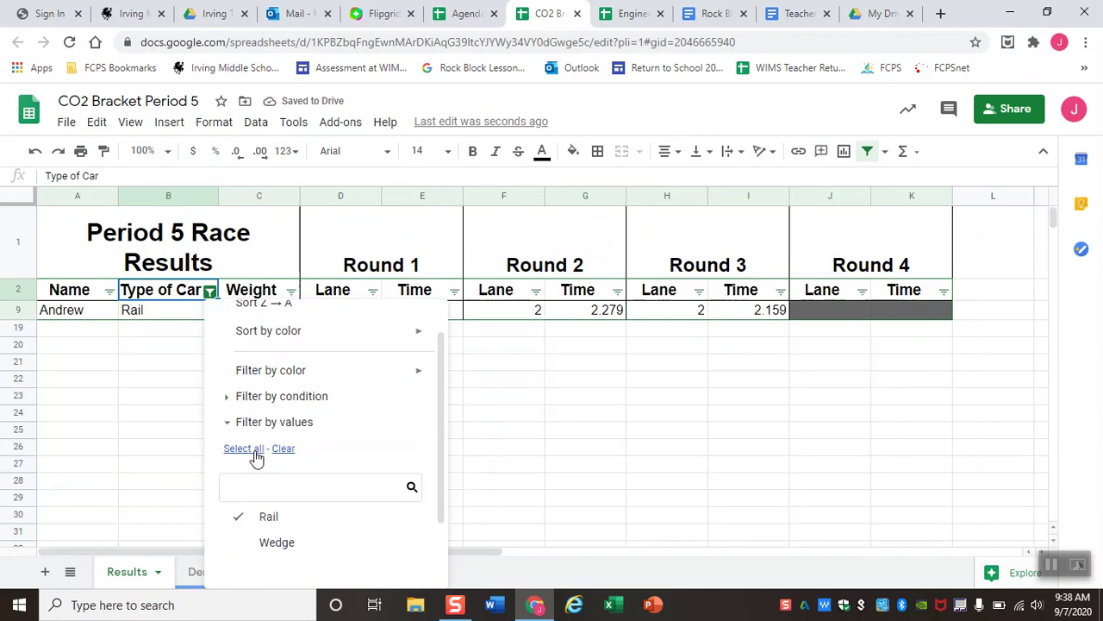
pyautogui.click(244, 448)
pyautogui.scroll(-1, 345, 480)
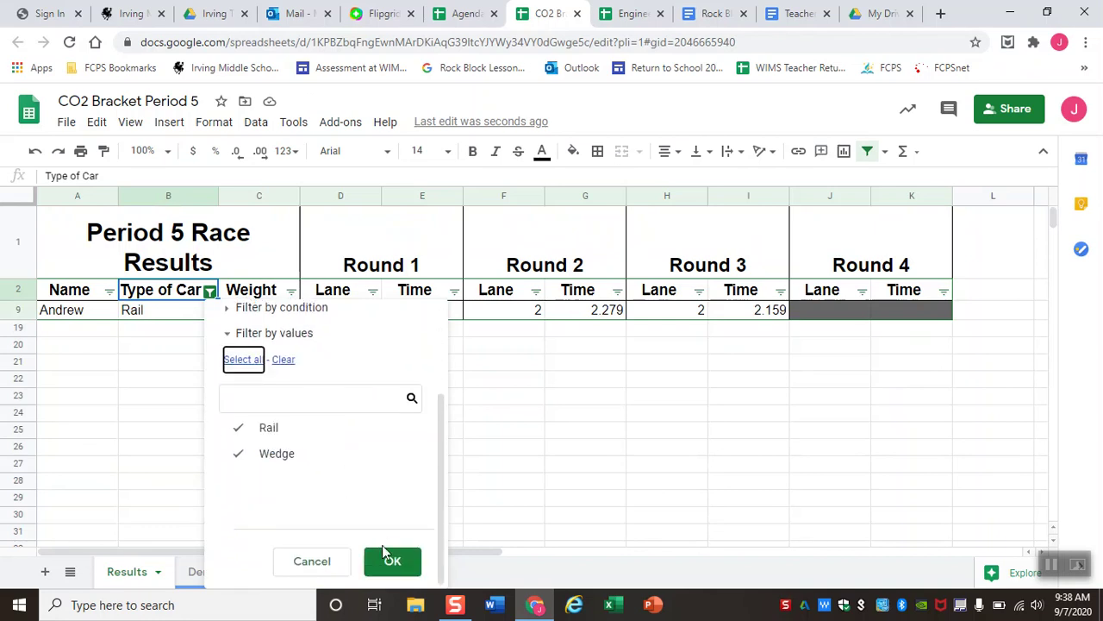
pyautogui.click(385, 561)
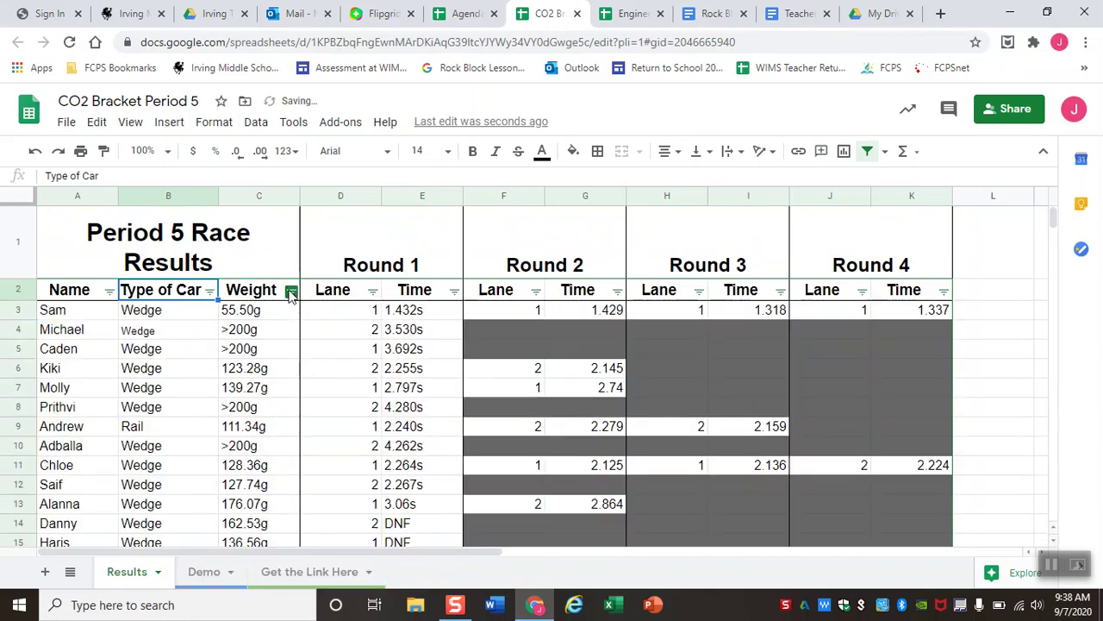
pyautogui.click(291, 291)
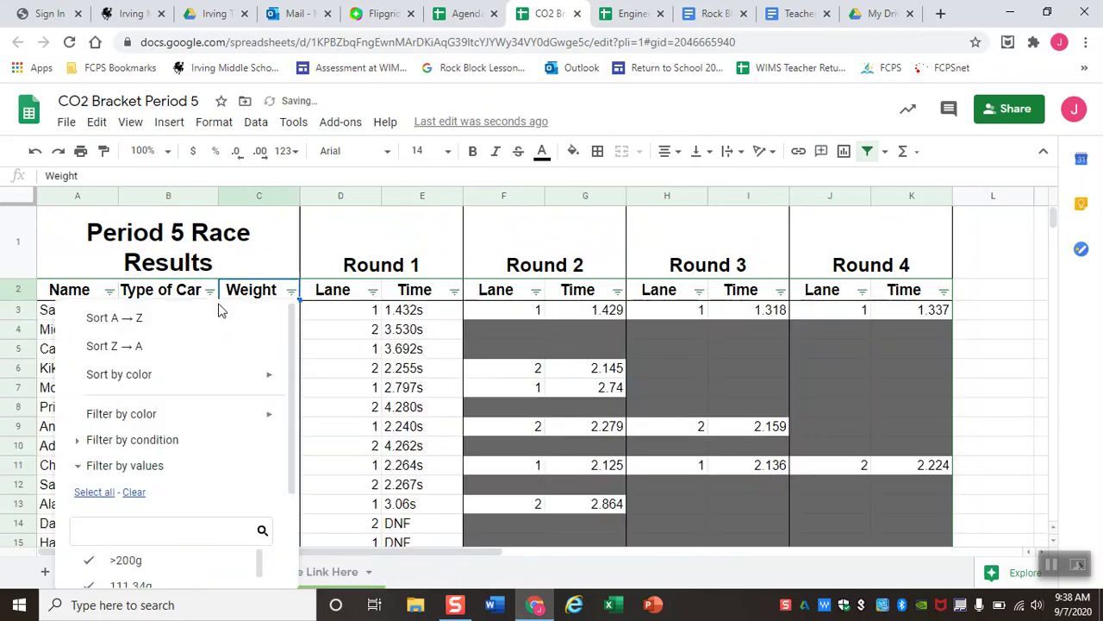
# Sort the race results ascending by Weight, then re-sort them ascending by Lane.
pyautogui.click(138, 319)
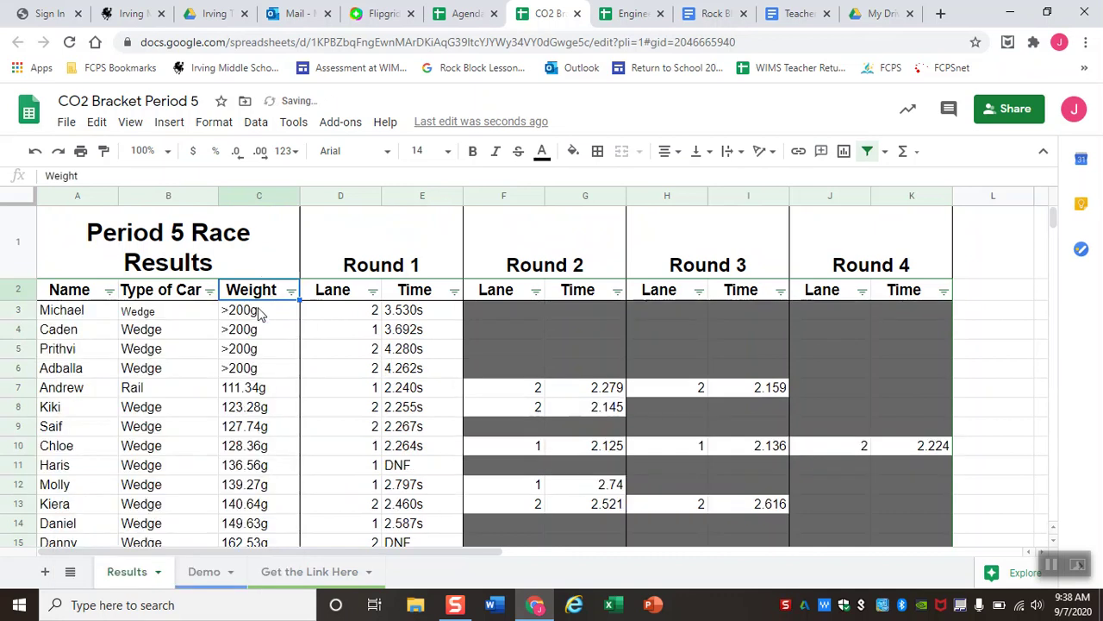
pyautogui.scroll(-1, 262, 314)
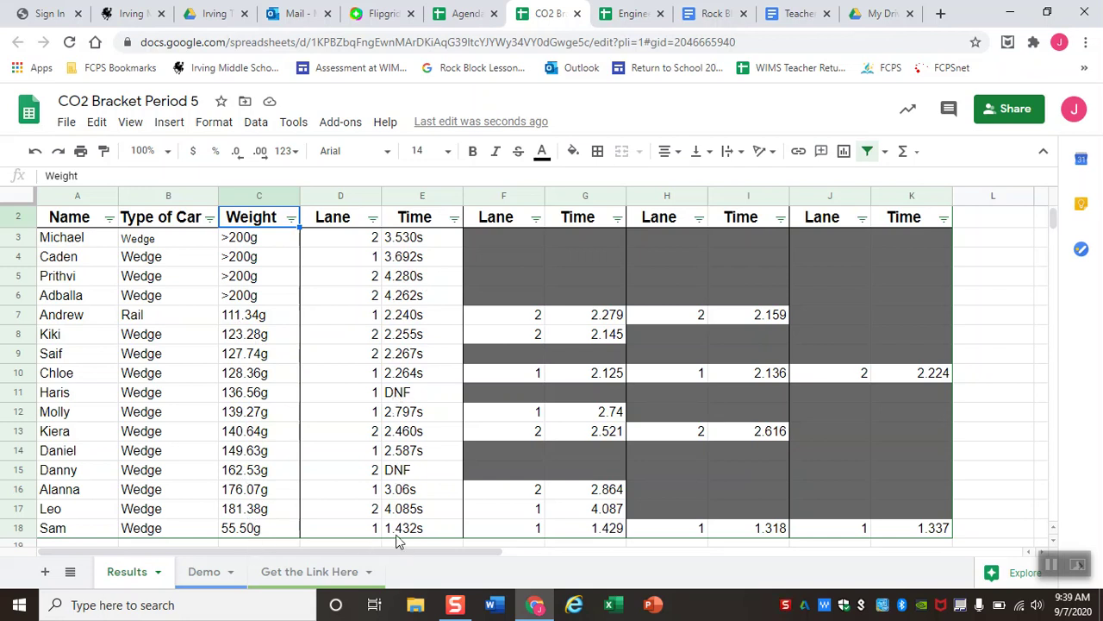
pyautogui.hotkey('ctrl', 'z')
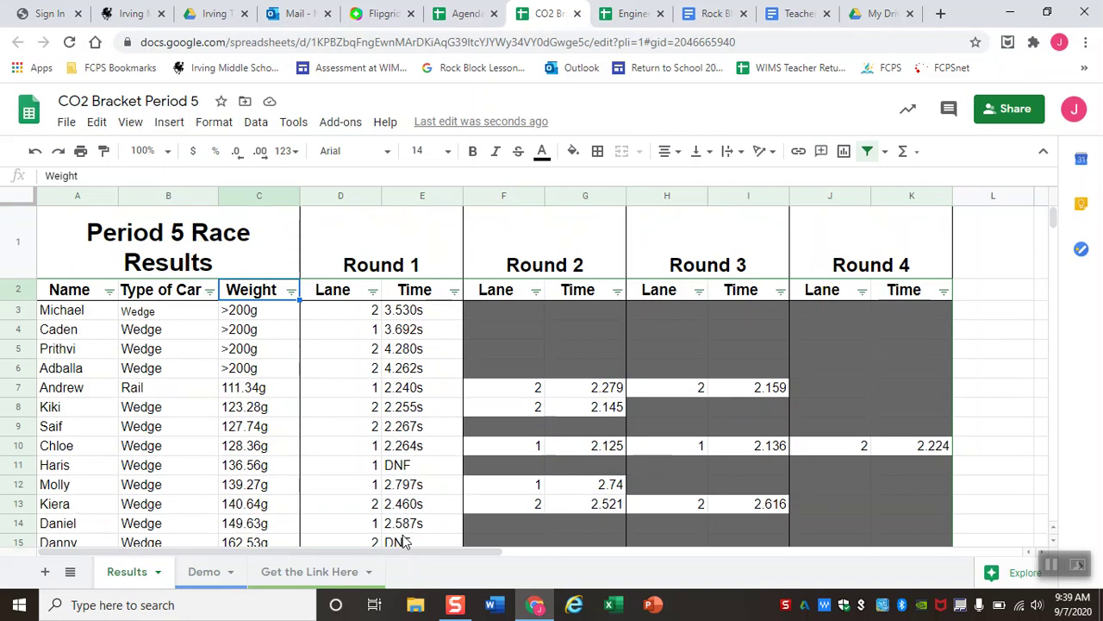
pyautogui.scroll(-2, 270, 303)
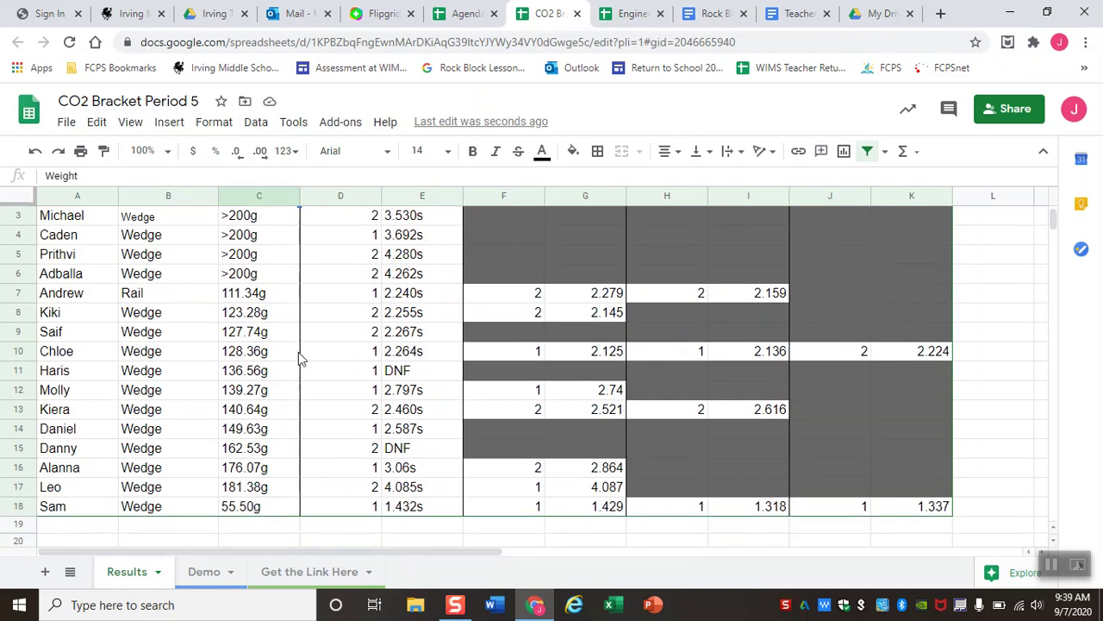
pyautogui.scroll(2, 370, 424)
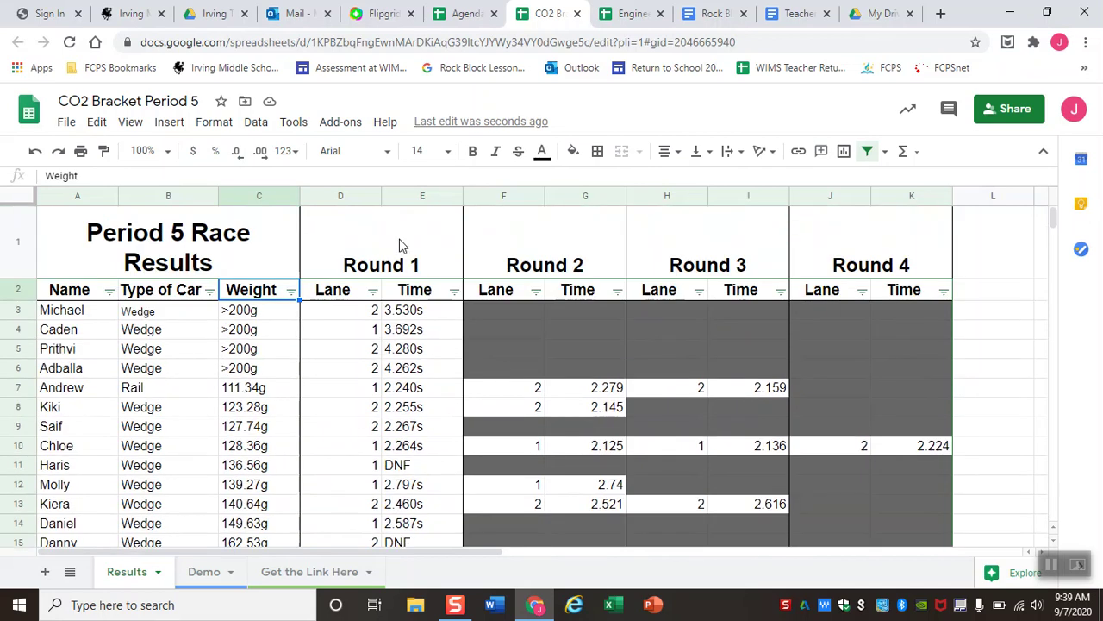
pyautogui.click(372, 292)
pyautogui.click(237, 318)
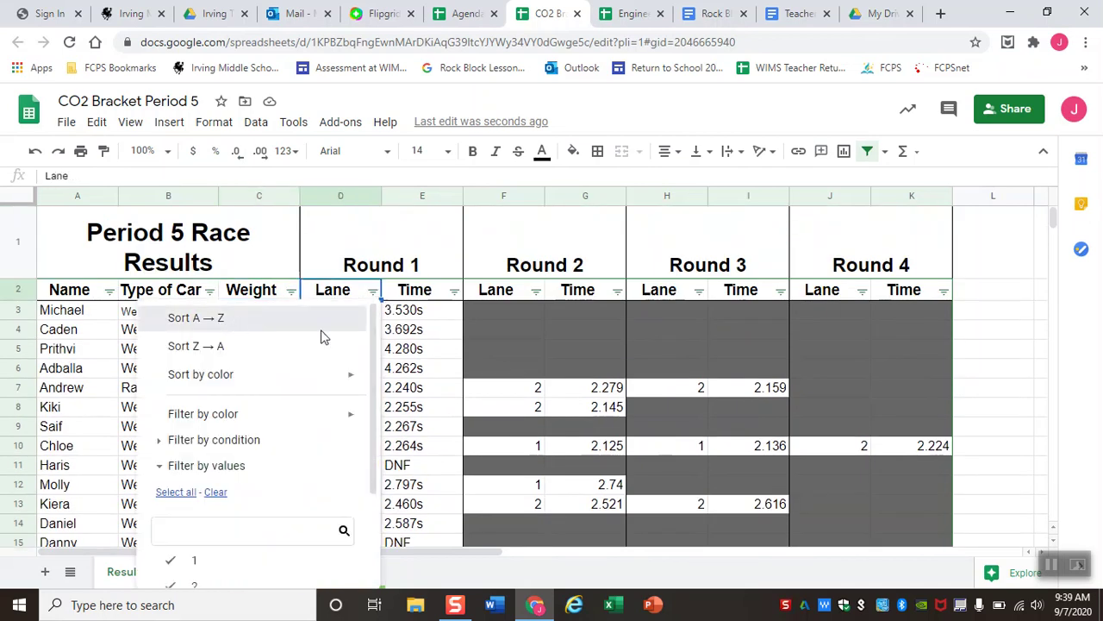
# Check the lane cells D3, F3, D4, H4 and J5, then return to the Agenda Template spreadsheet.
pyautogui.scroll(-1, 343, 352)
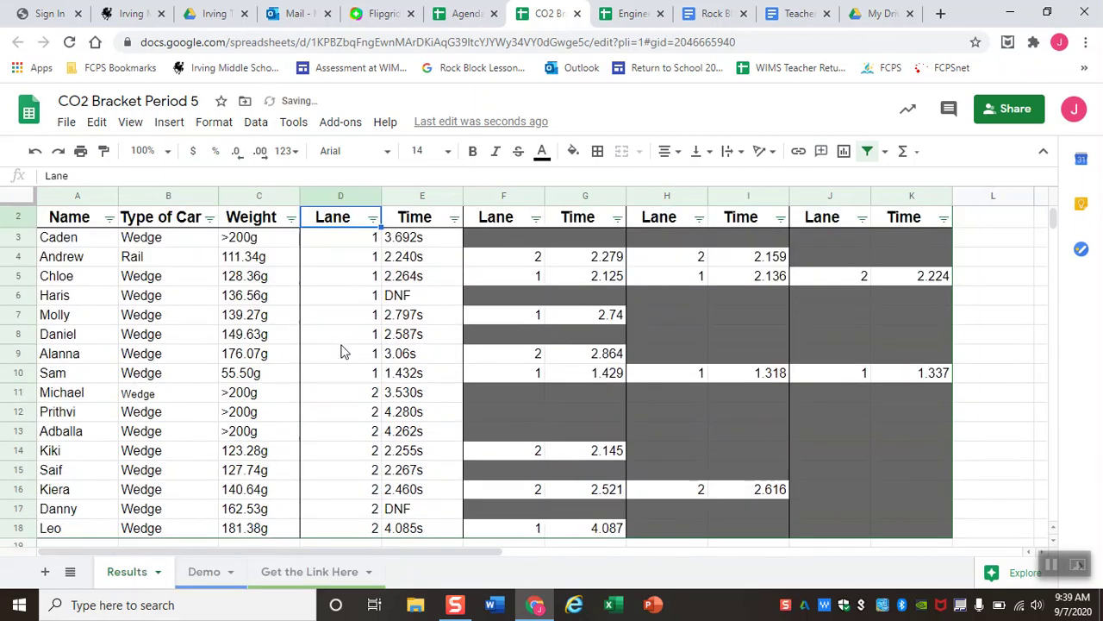
pyautogui.click(377, 244)
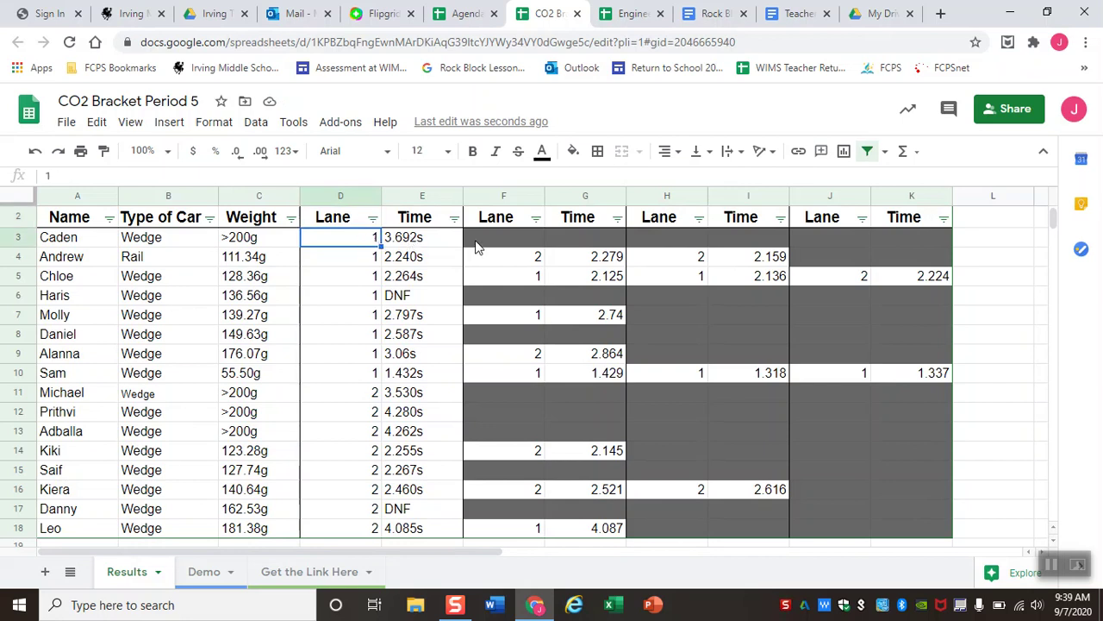
pyautogui.click(479, 246)
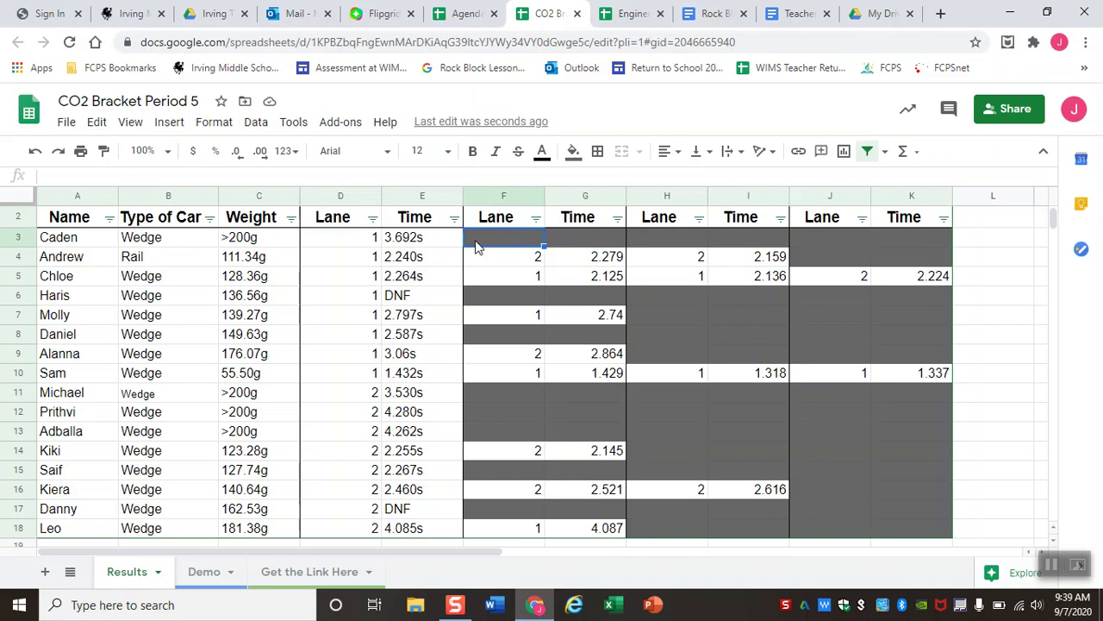
pyautogui.click(370, 260)
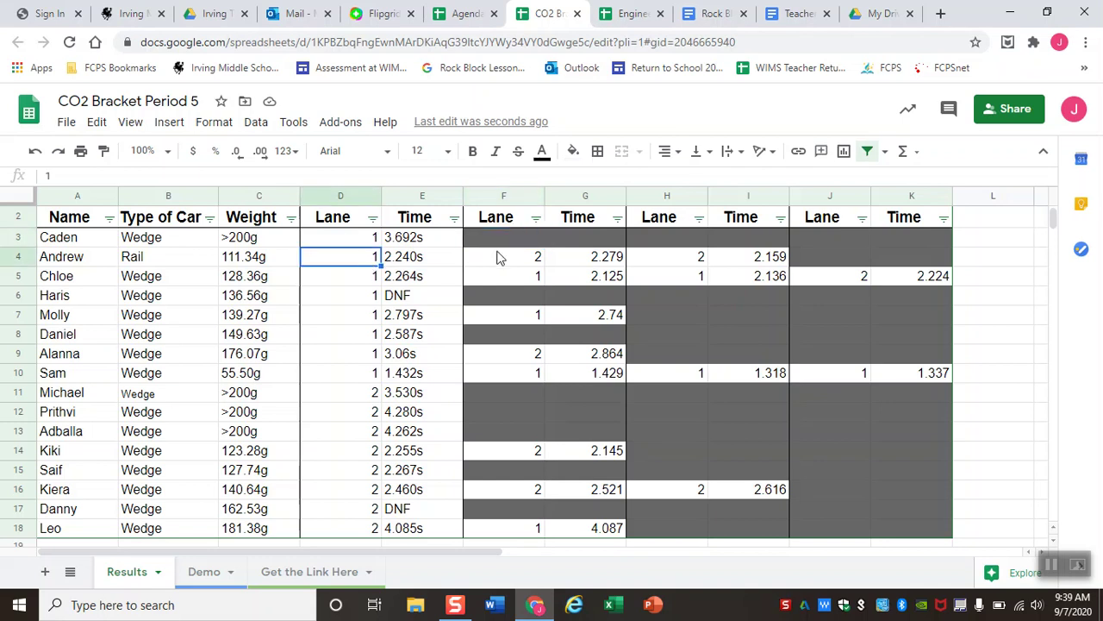
pyautogui.click(653, 261)
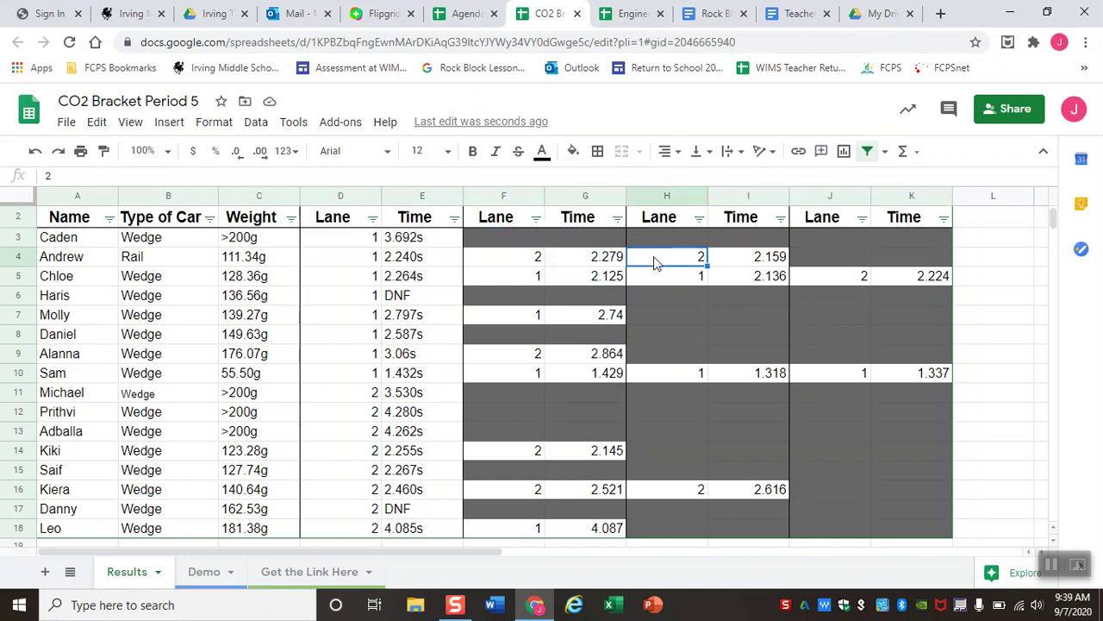
pyautogui.click(826, 277)
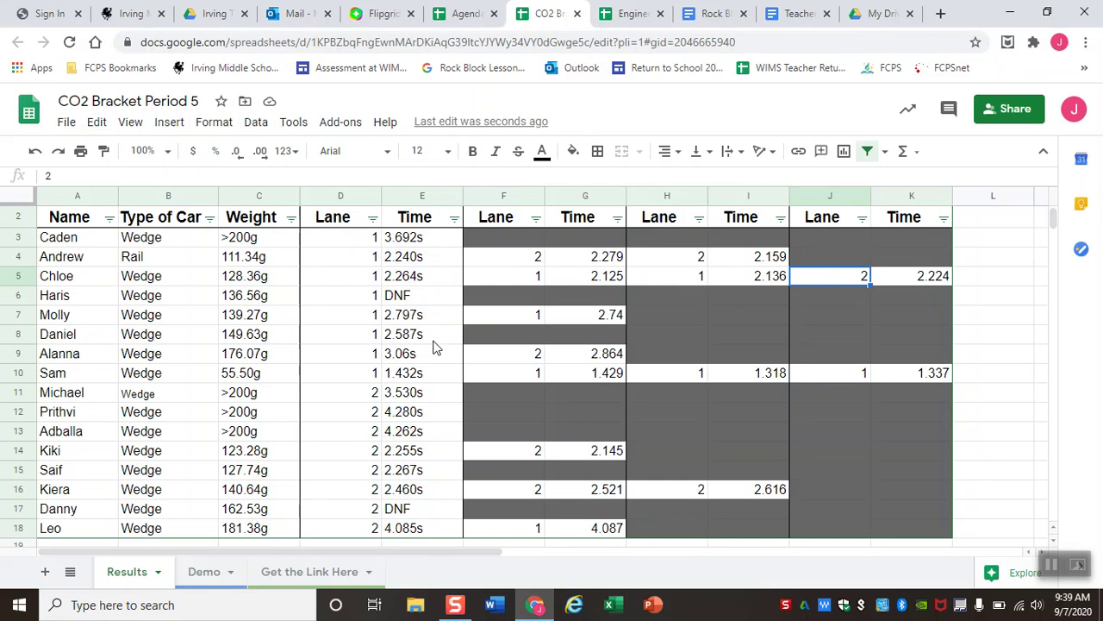
pyautogui.click(465, 13)
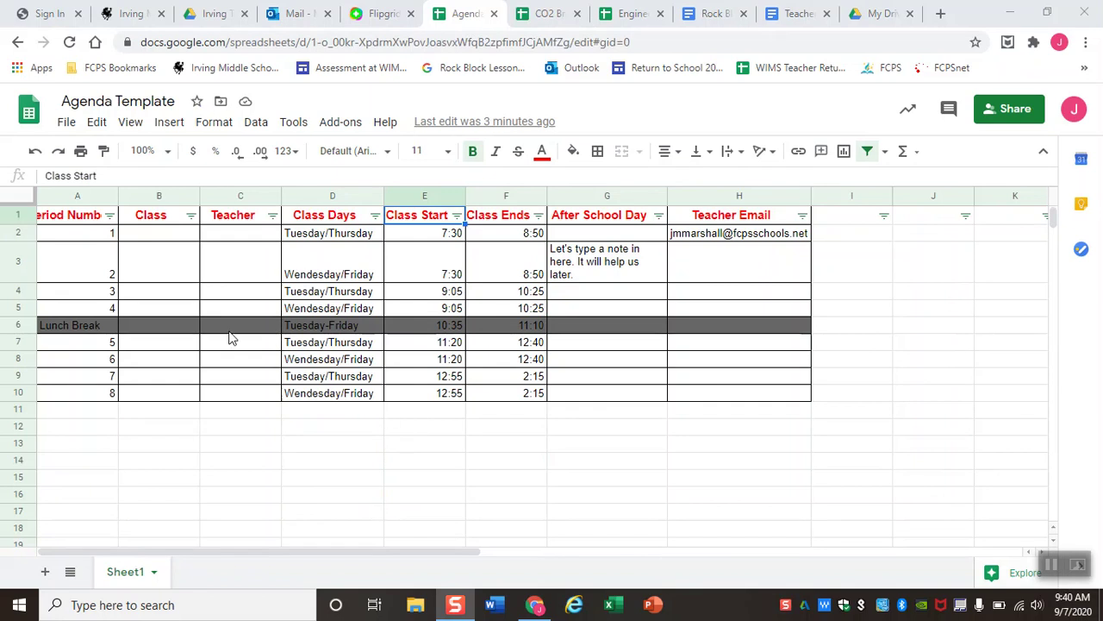
# Create an empty Sheet2 tab in the Agenda Template workbook and make it the active sheet.
pyautogui.click(46, 571)
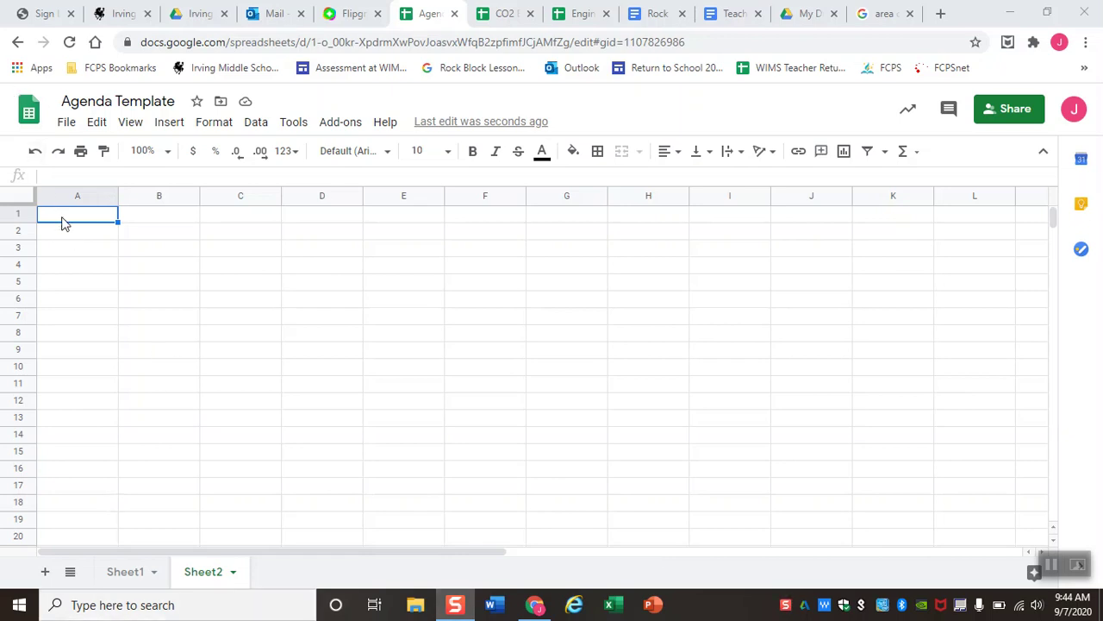
# Enter 1/2 b in A1, then correct it to the formula text 1/2( b*h).
pyautogui.write('1/2 b')
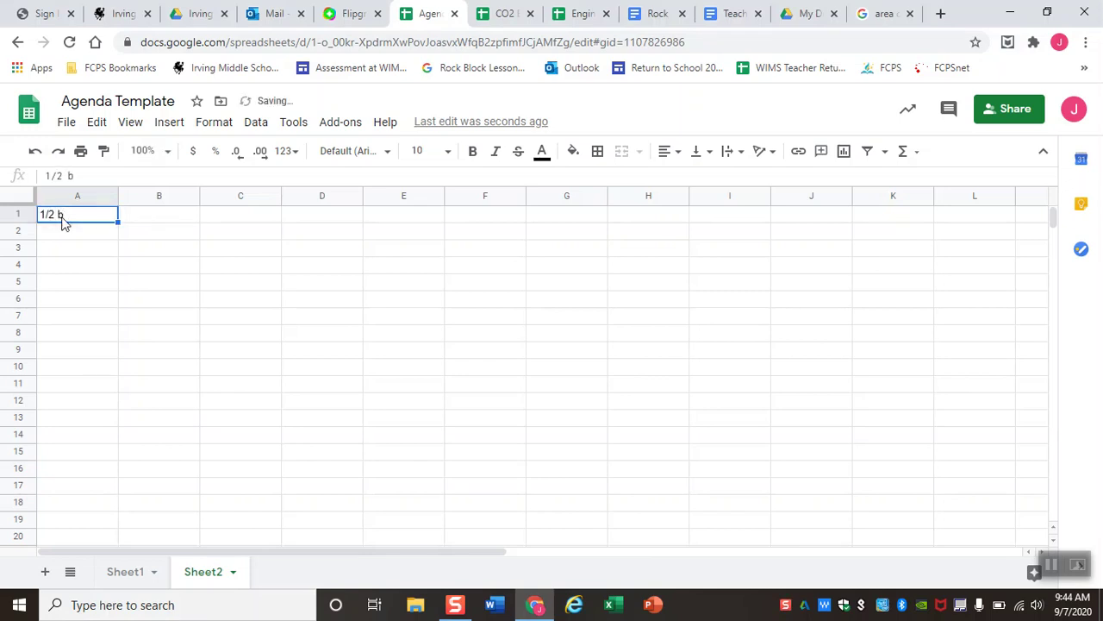
pyautogui.tripleClick(59, 215)
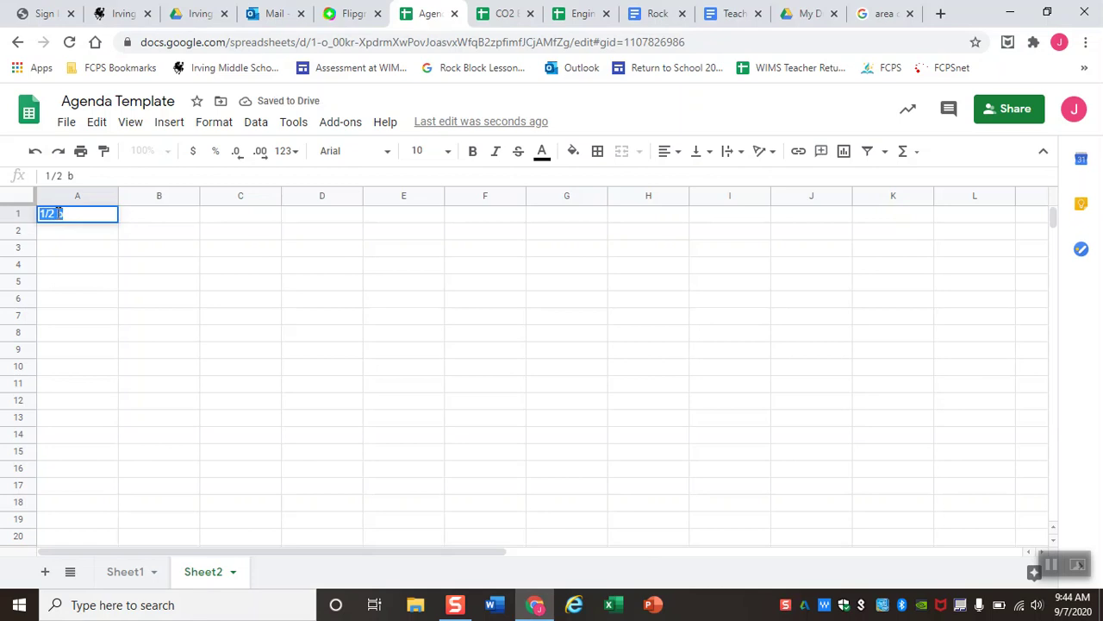
pyautogui.click(62, 175)
pyautogui.write('(b*h)')
pyautogui.press('Return')
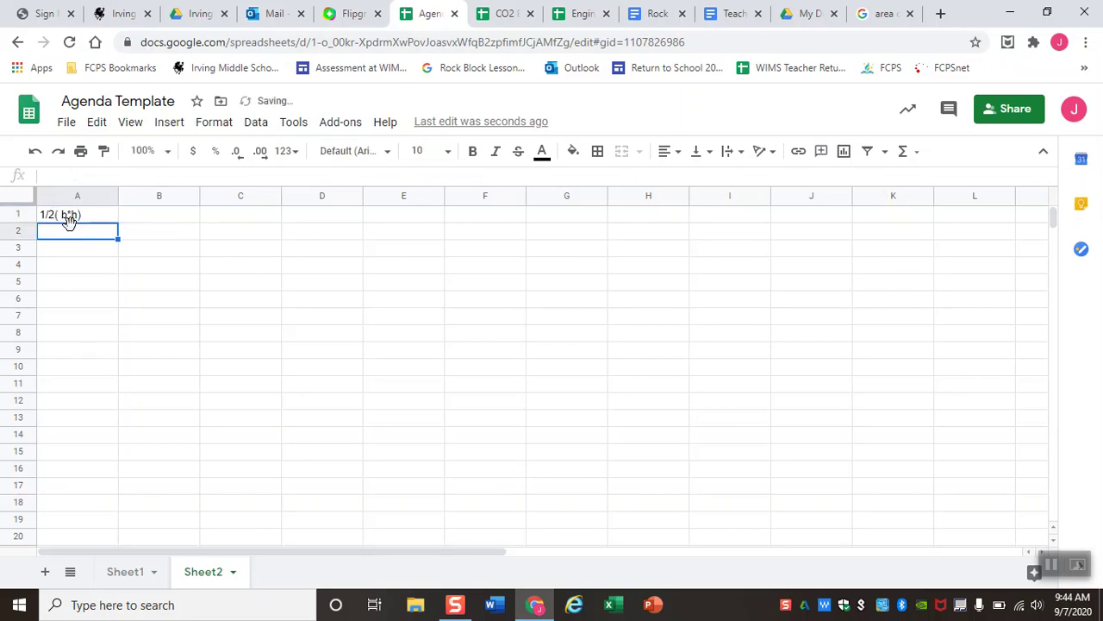
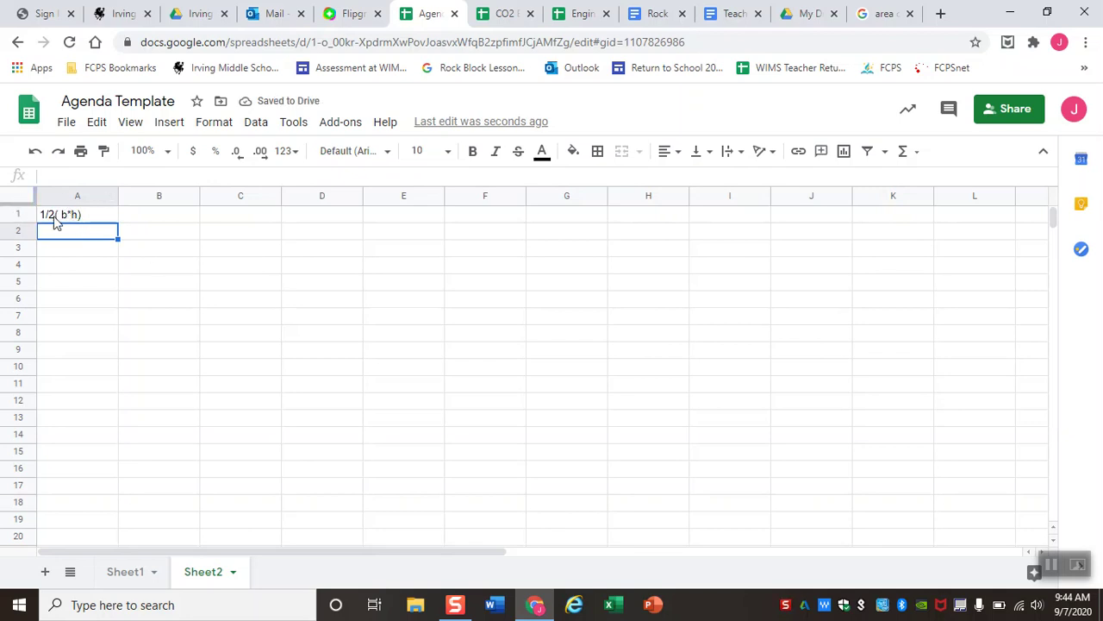
# Enter the headings Base, Height and Area across A3:C3.
pyautogui.click(79, 250)
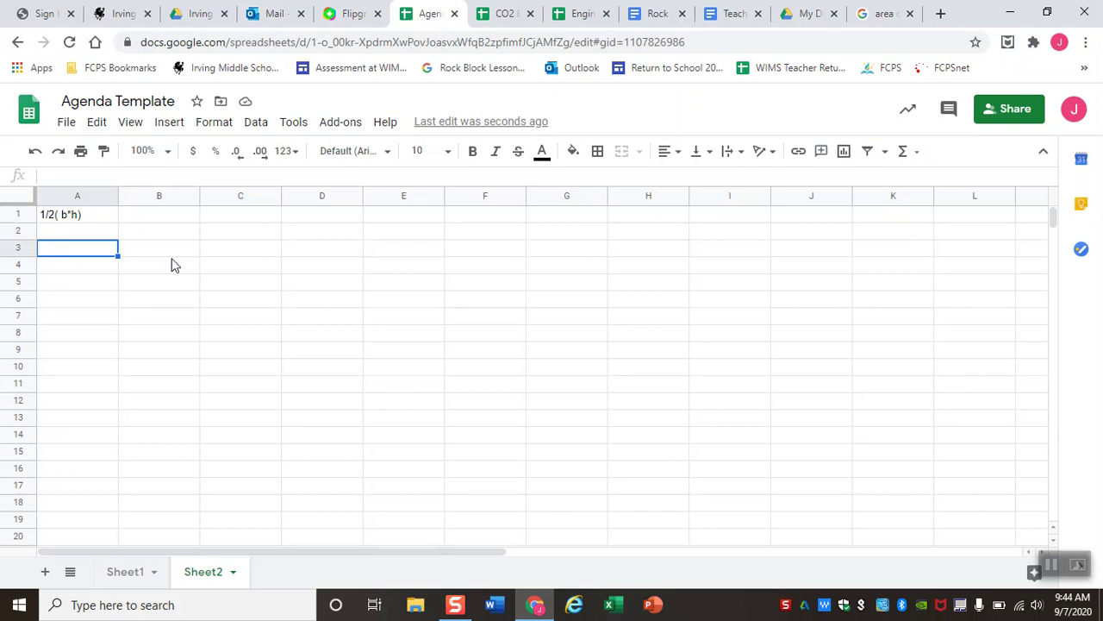
pyautogui.write('Base')
pyautogui.press('Tab')
pyautogui.write('Height')
pyautogui.press('Tab')
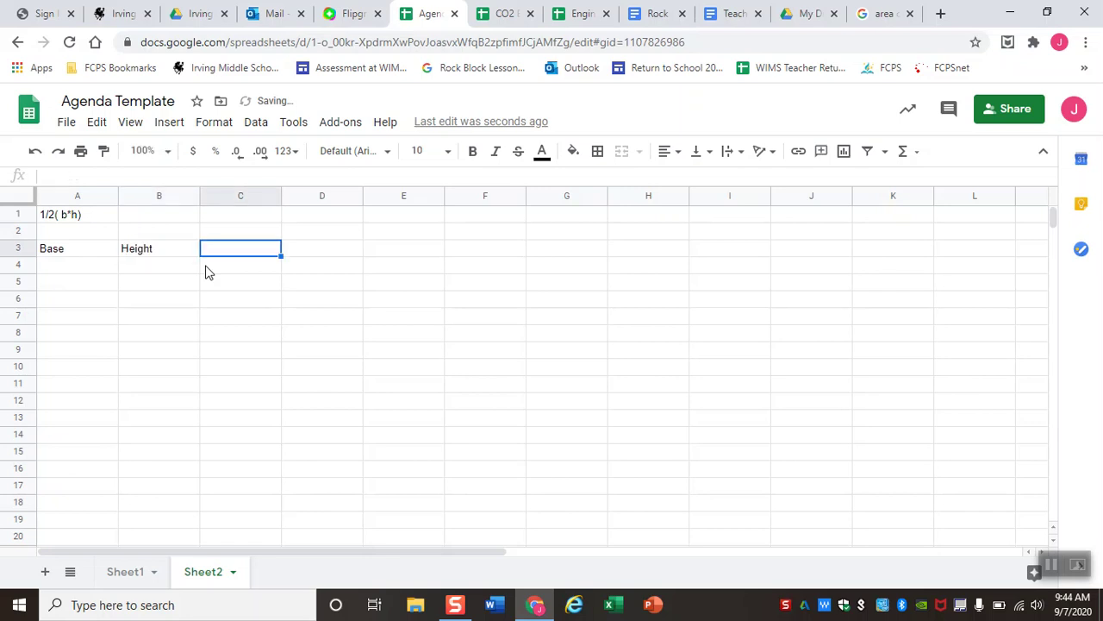
pyautogui.write('Area')
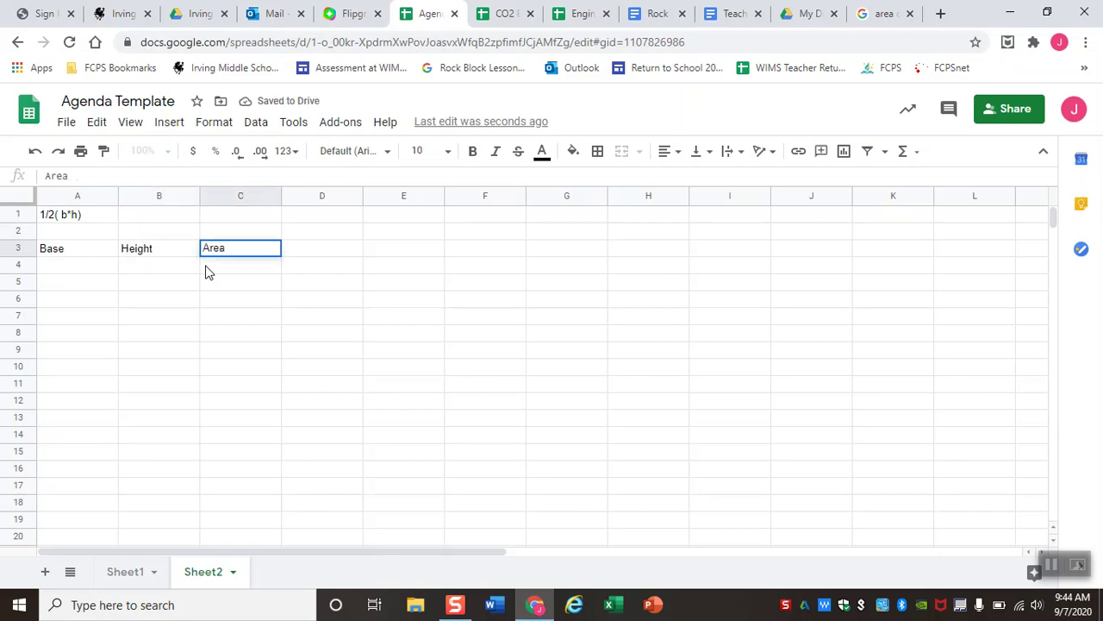
# Fill the Base column A4:A9 with the values 3 through 8.
pyautogui.click(72, 273)
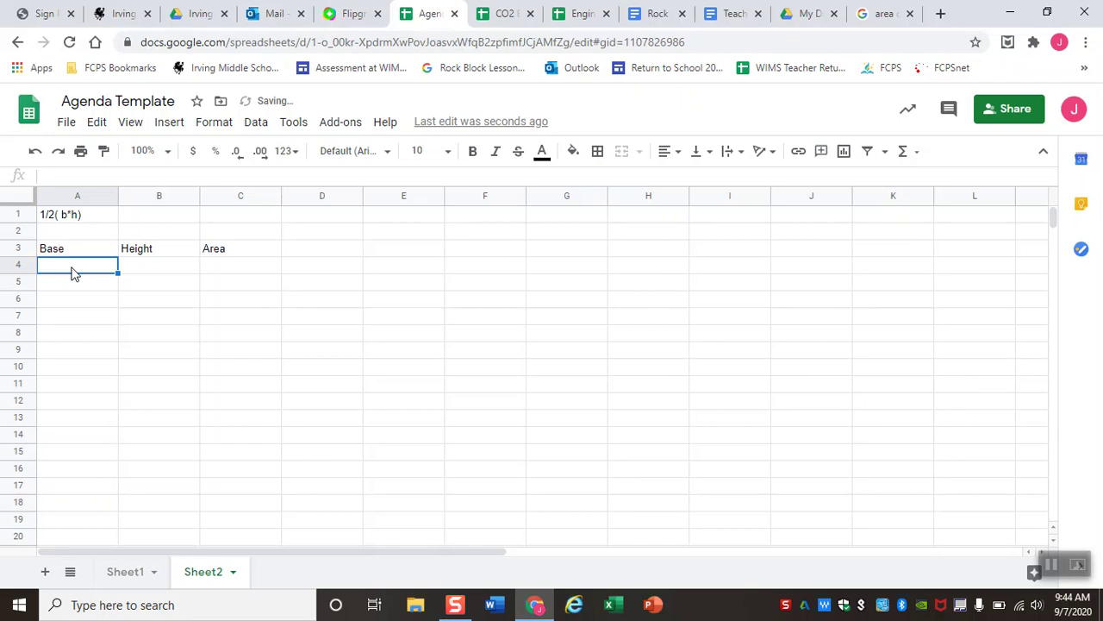
pyautogui.write('3')
pyautogui.press('Return')
pyautogui.write('4')
pyautogui.press('Return')
pyautogui.write('5')
pyautogui.press('Return')
pyautogui.write('6 7')
pyautogui.press('Return')
pyautogui.write('8')
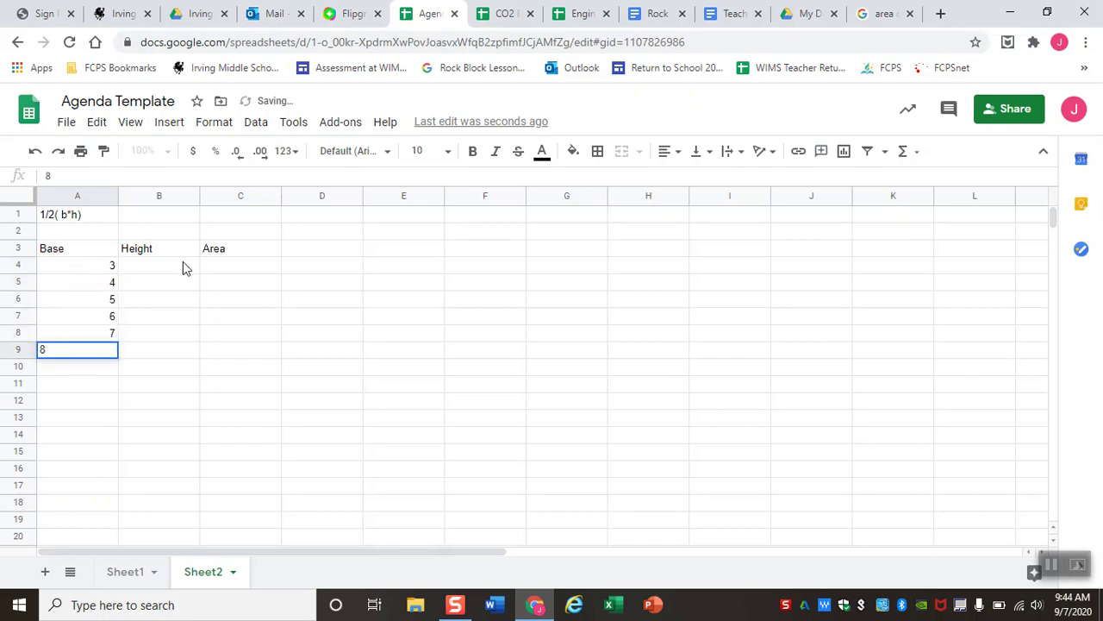
# Fill the Height column B4:B9 with the values 4 through 9.
pyautogui.click(180, 267)
pyautogui.write('4 5 6 7 8')
pyautogui.press('Return')
pyautogui.write('9')
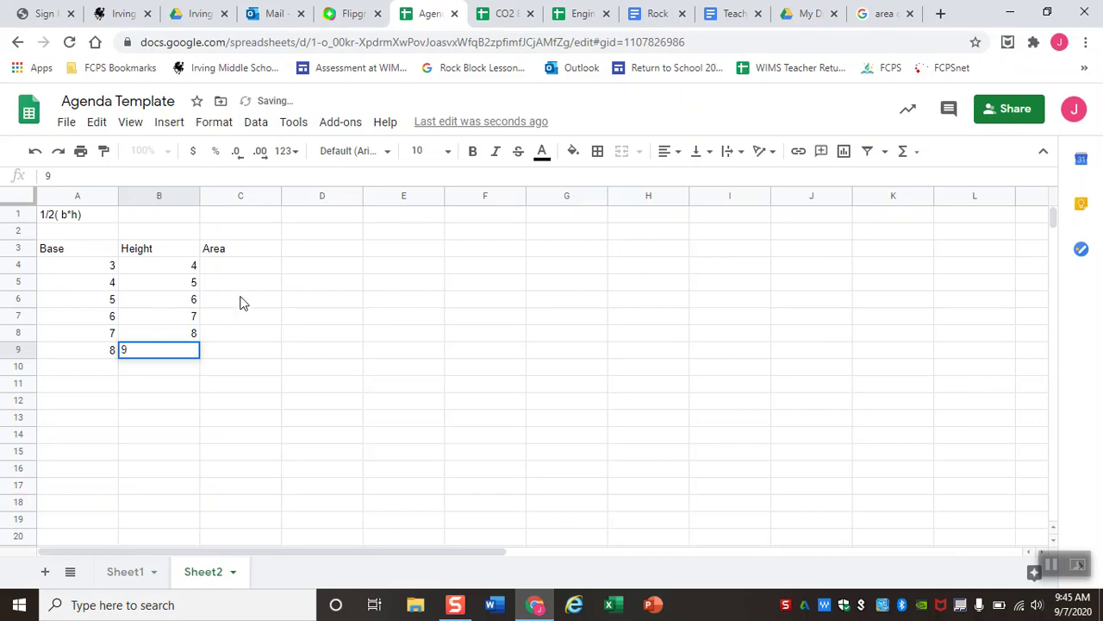
pyautogui.click(219, 268)
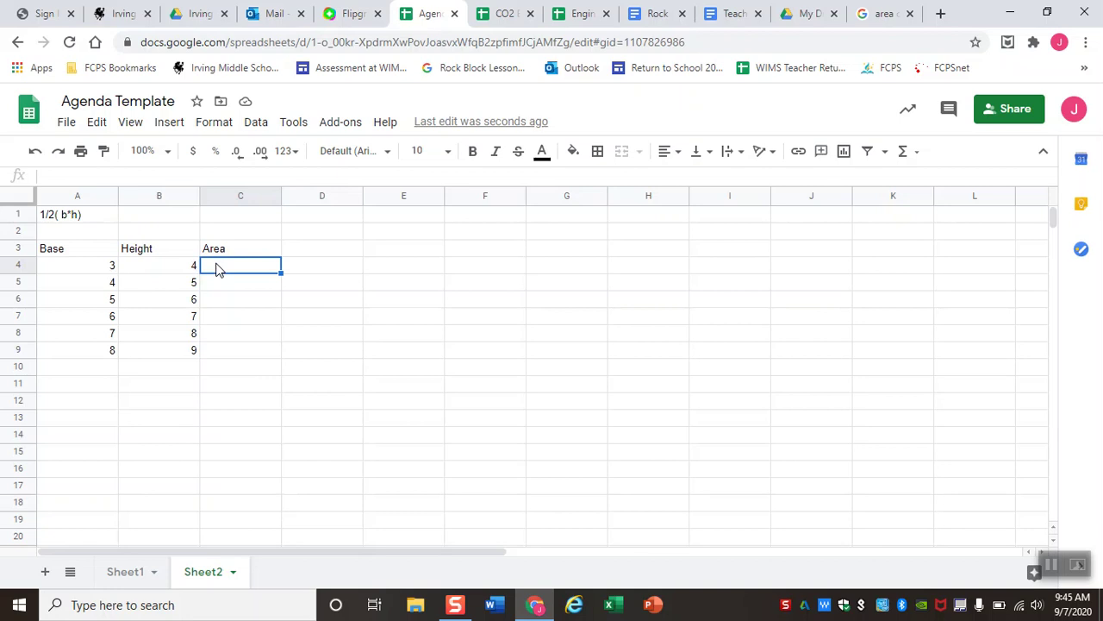
# Enter =(A4*B4)/2 in C4 so the first area shows 6.
pyautogui.write('=')
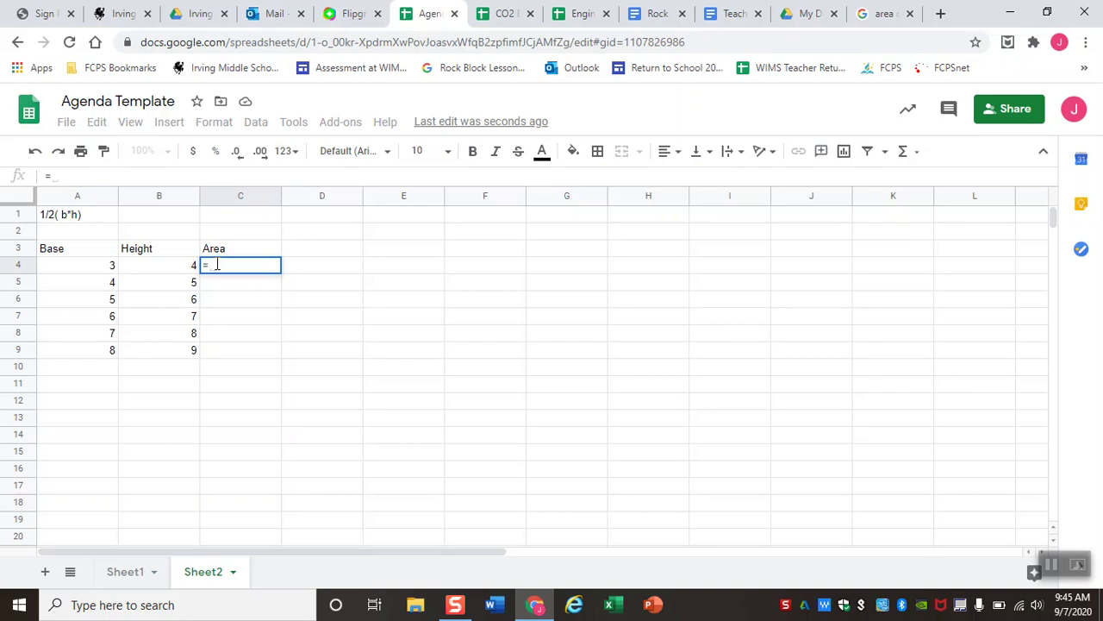
pyautogui.write('(')
pyautogui.click(91, 270)
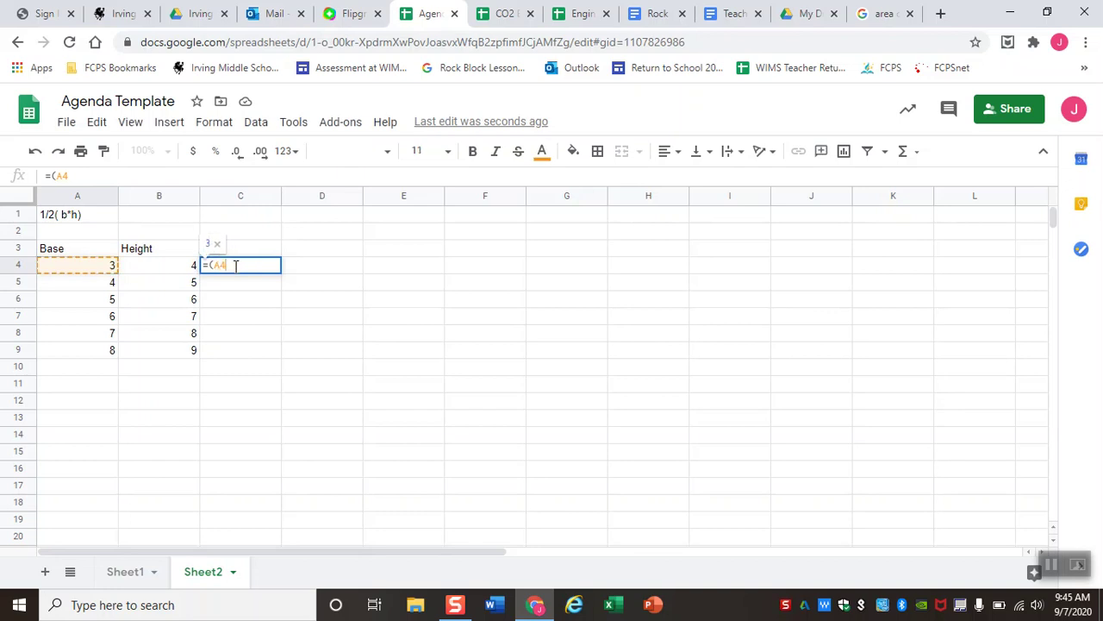
pyautogui.write('*')
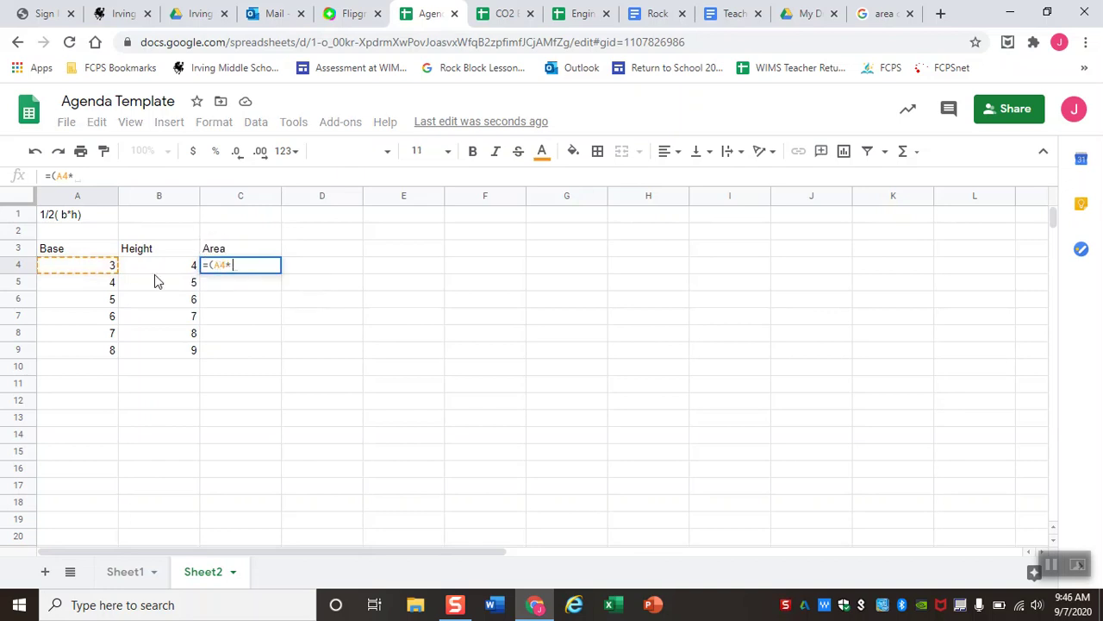
pyautogui.click(155, 269)
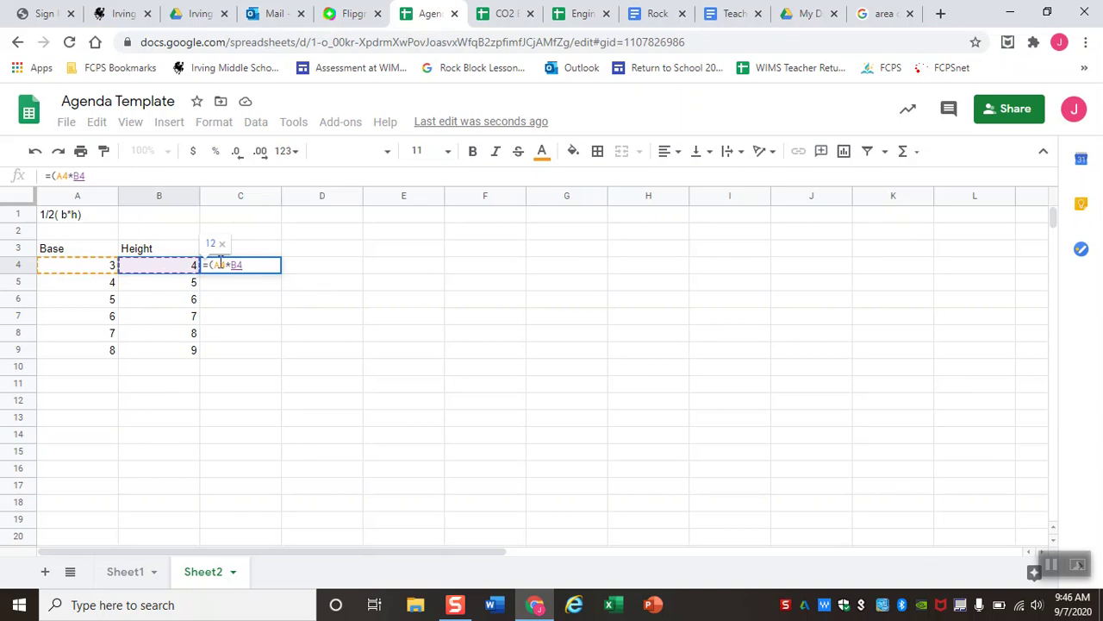
pyautogui.write(')/')
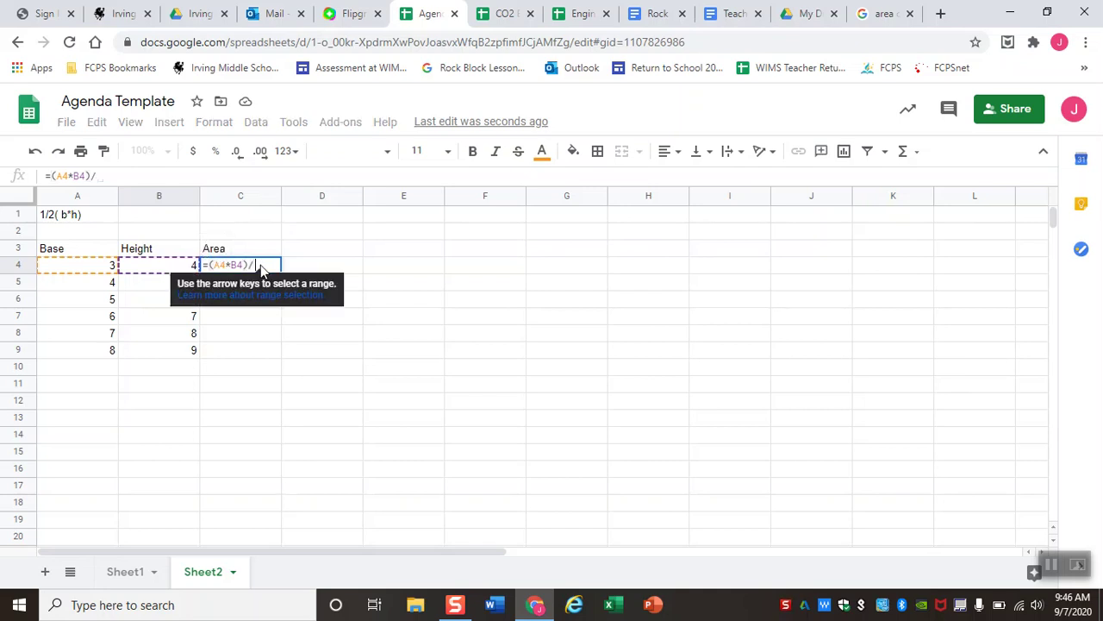
pyautogui.write('2')
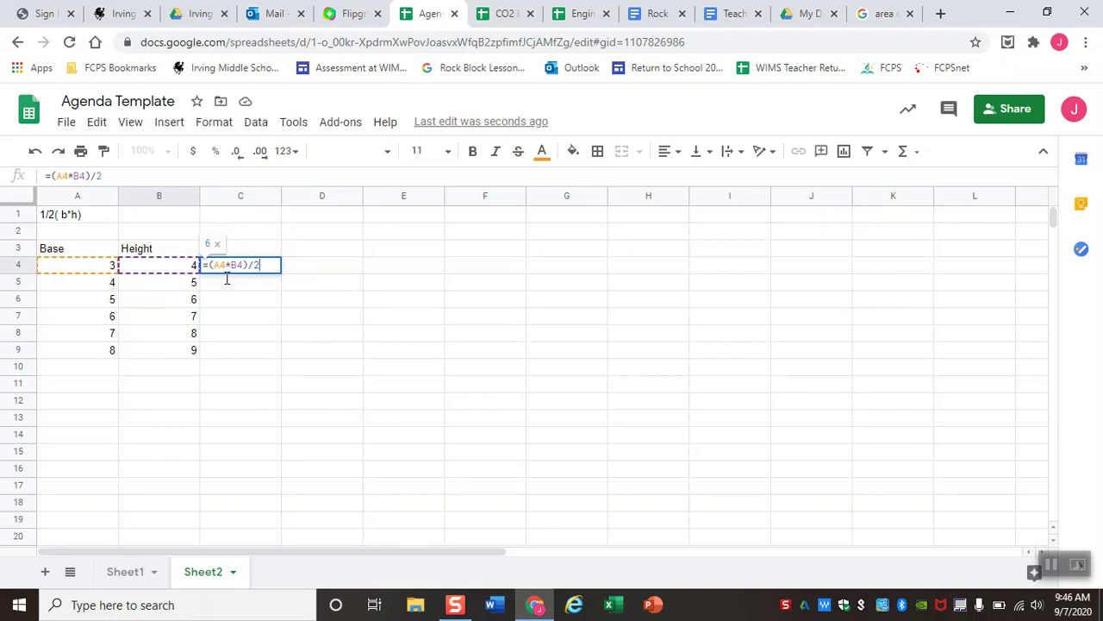
pyautogui.press('Return')
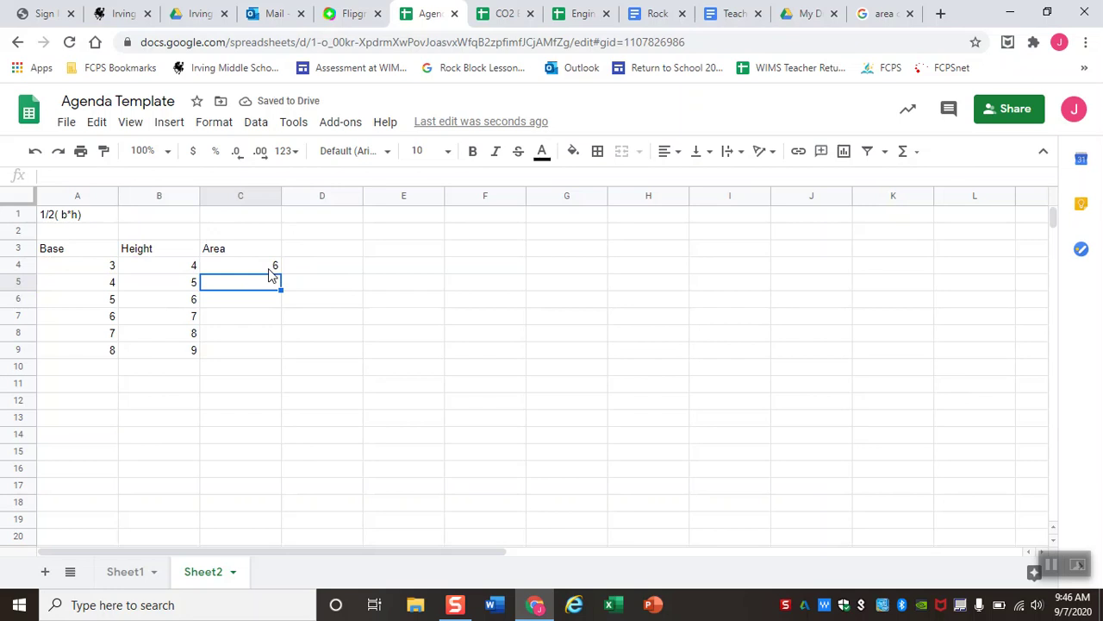
pyautogui.click(269, 268)
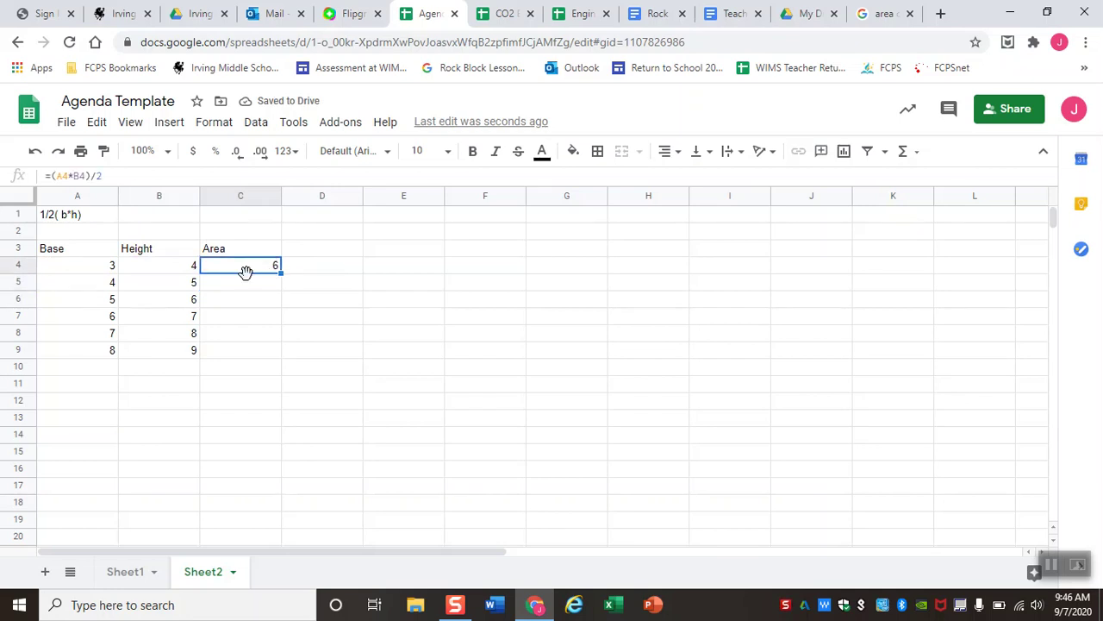
pyautogui.click(1053, 564)
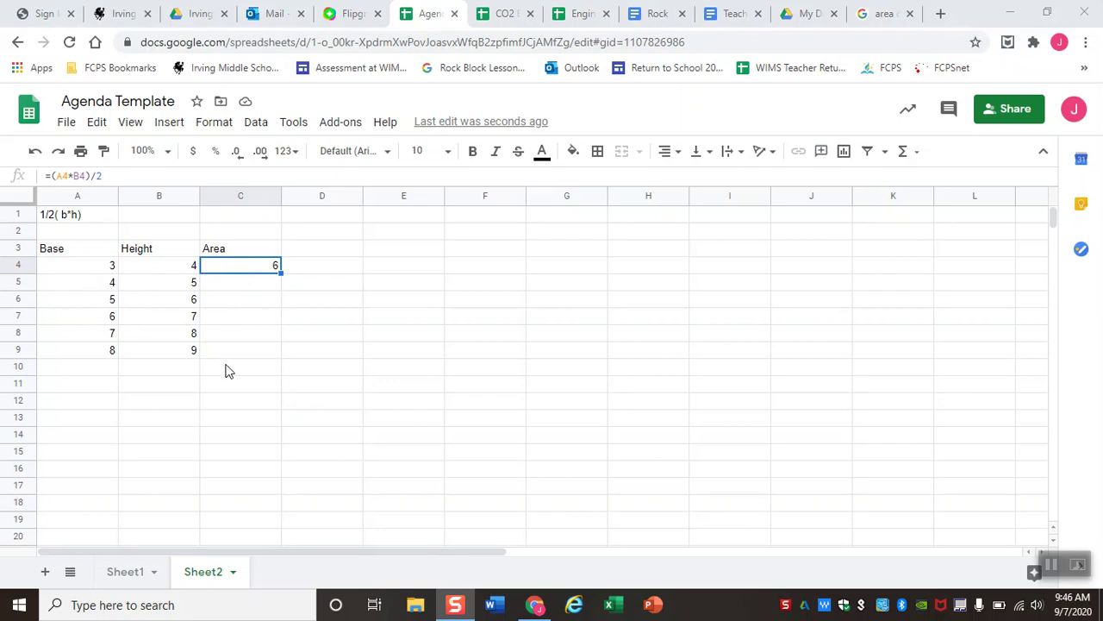
pyautogui.click(216, 288)
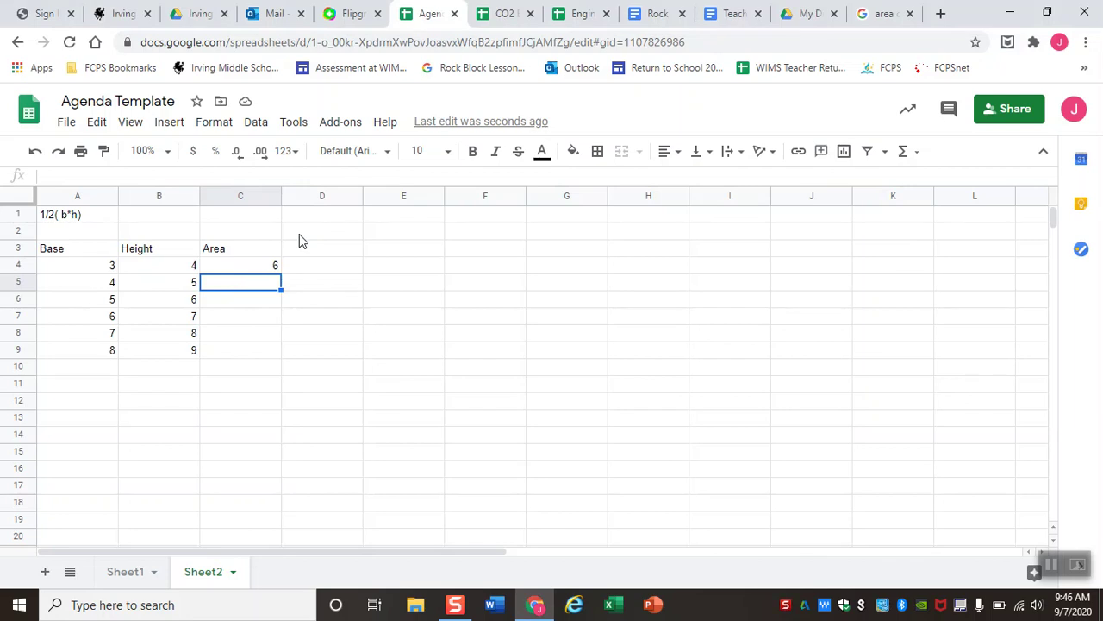
# Enter =(A:A*B:B)/2 in C5 using whole-column references to get 10.
pyautogui.write('=(')
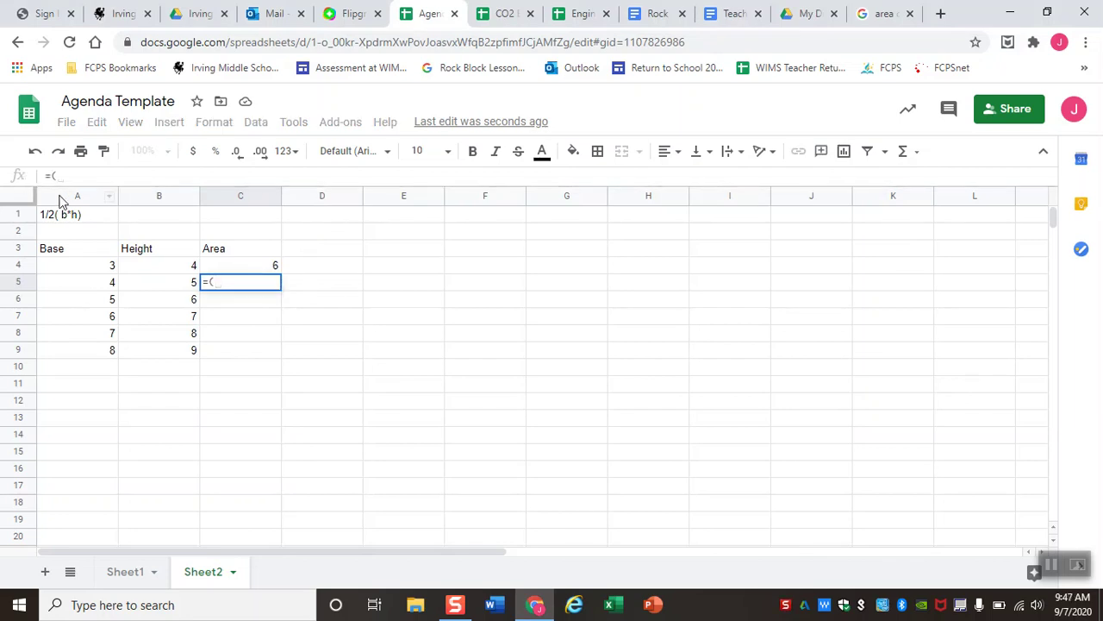
pyautogui.click(63, 198)
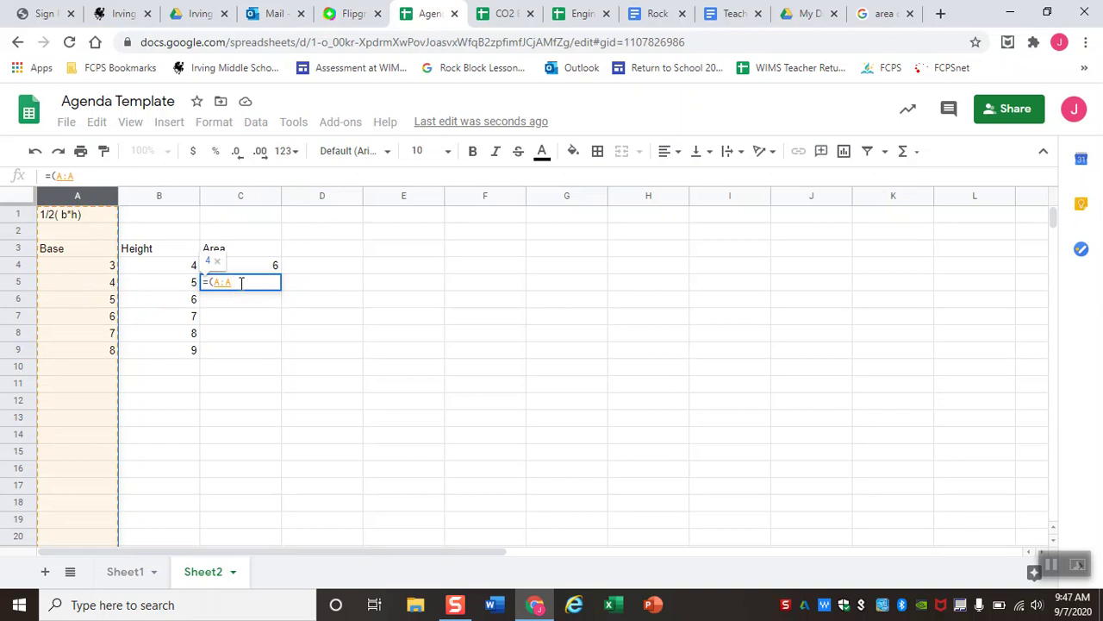
pyautogui.write('*')
pyautogui.click(146, 200)
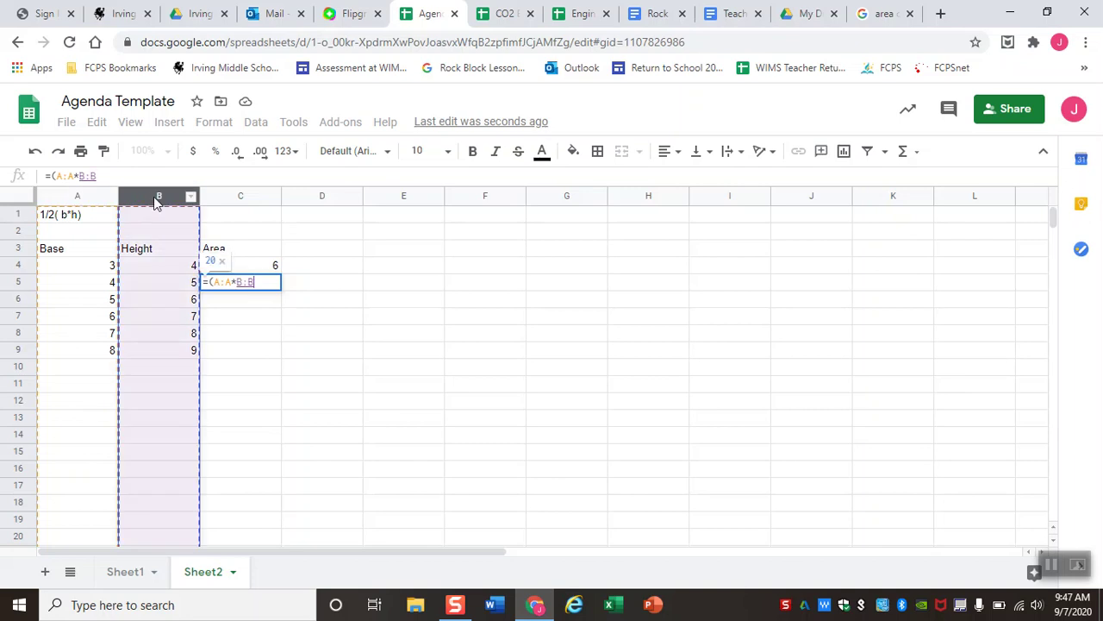
pyautogui.write(')/2')
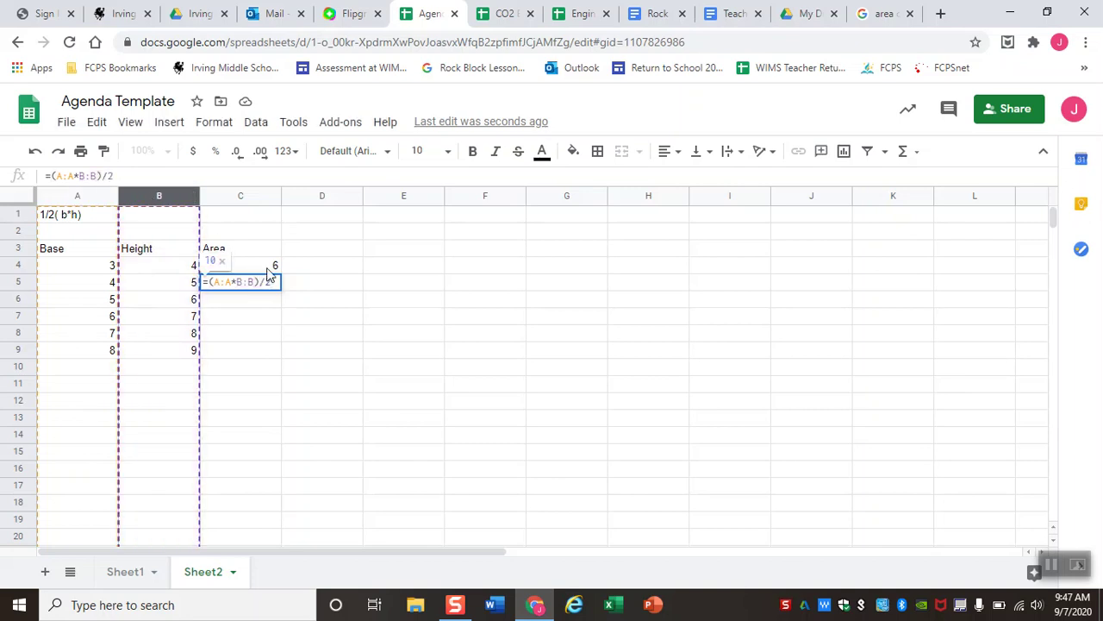
pyautogui.press('Return')
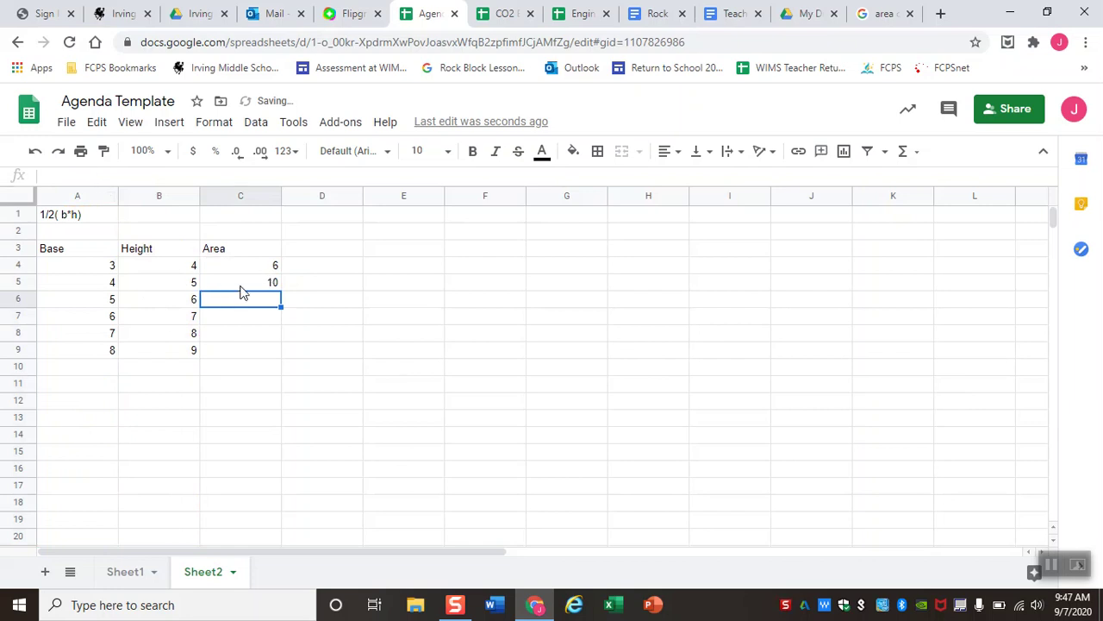
pyautogui.click(242, 275)
pyautogui.hotkey('ctrl', 'c')
pyautogui.press('Down')
pyautogui.hotkey('ctrl', 'v')
pyautogui.press('Down')
pyautogui.hotkey('ctrl', 'v')
pyautogui.press('Down')
pyautogui.hotkey('ctrl', 'v')
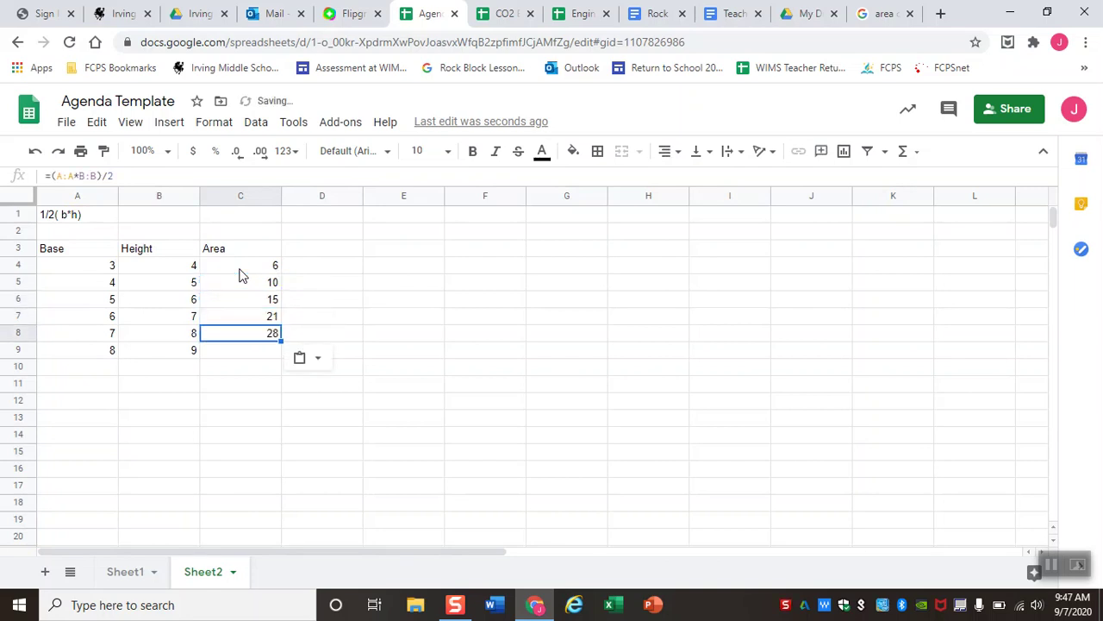
pyautogui.press('Down')
pyautogui.hotkey('ctrl', 'v')
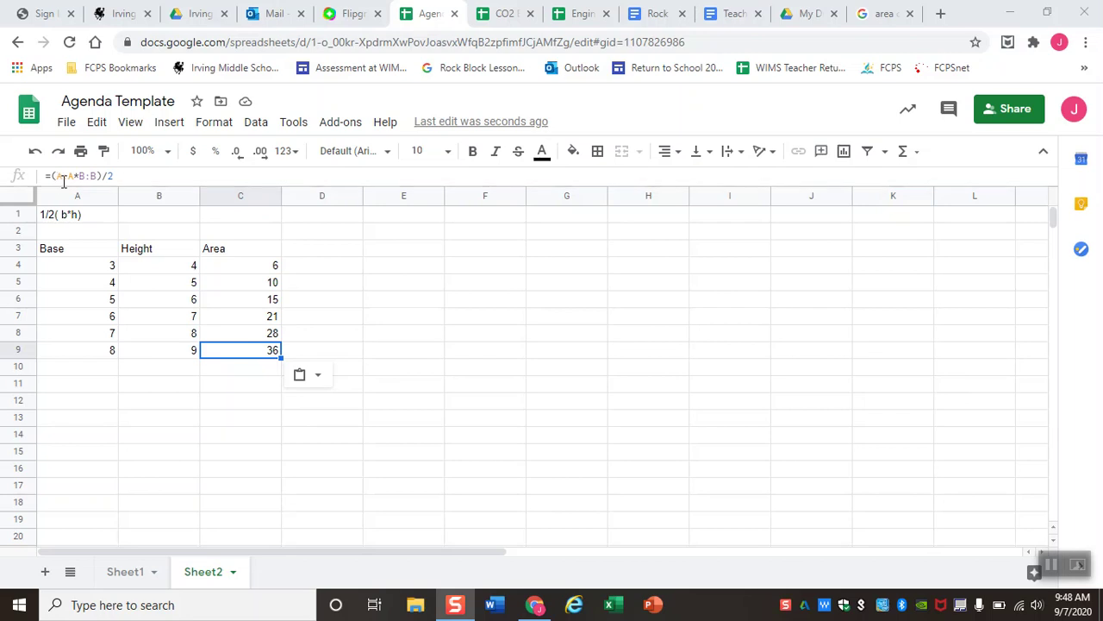
pyautogui.click(234, 319)
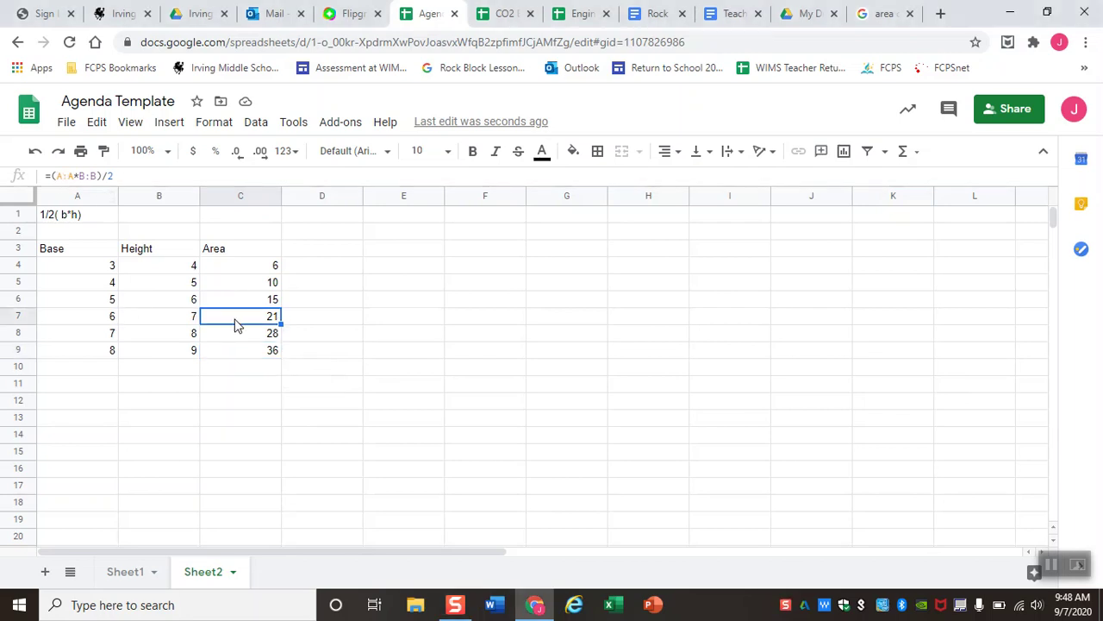
pyautogui.click(112, 321)
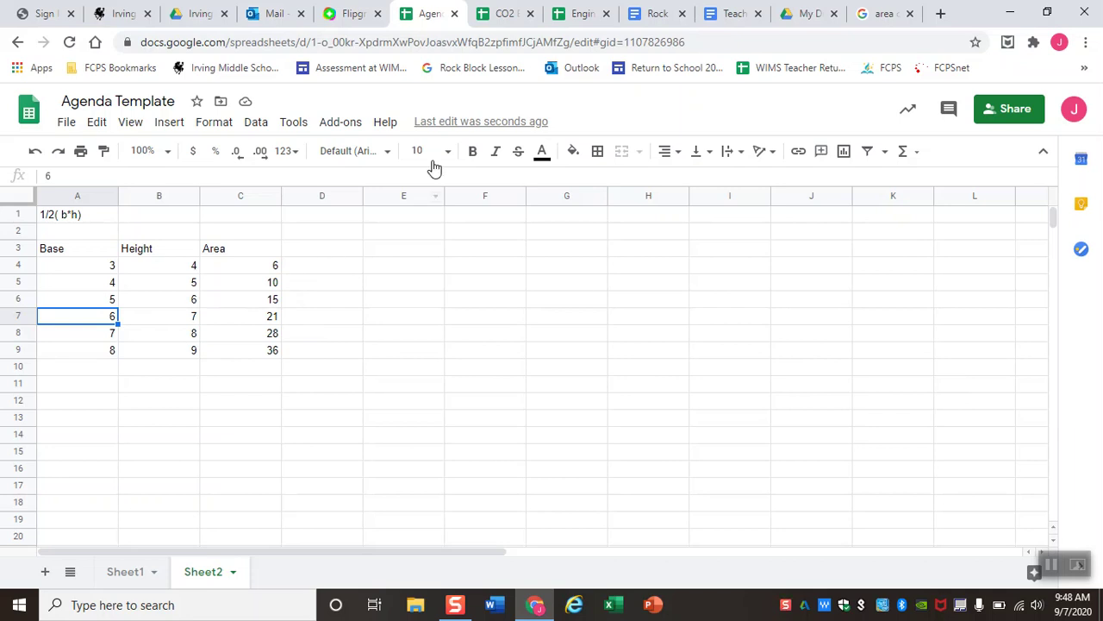
# Browse the Help > Function list support page, then return to the Agenda Template spreadsheet.
pyautogui.click(385, 124)
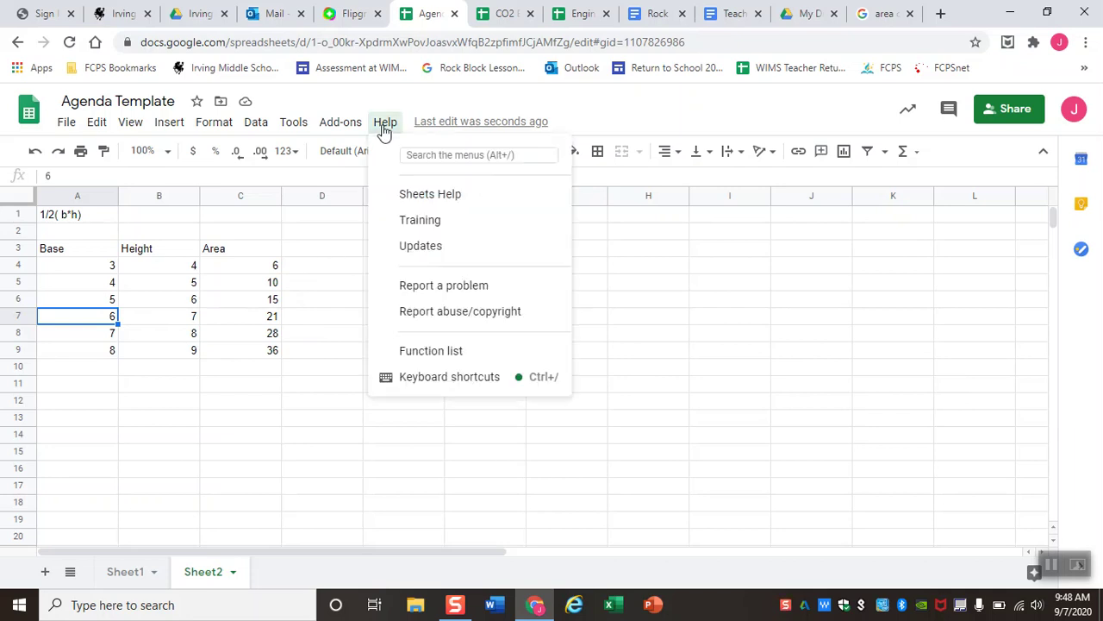
pyautogui.click(413, 357)
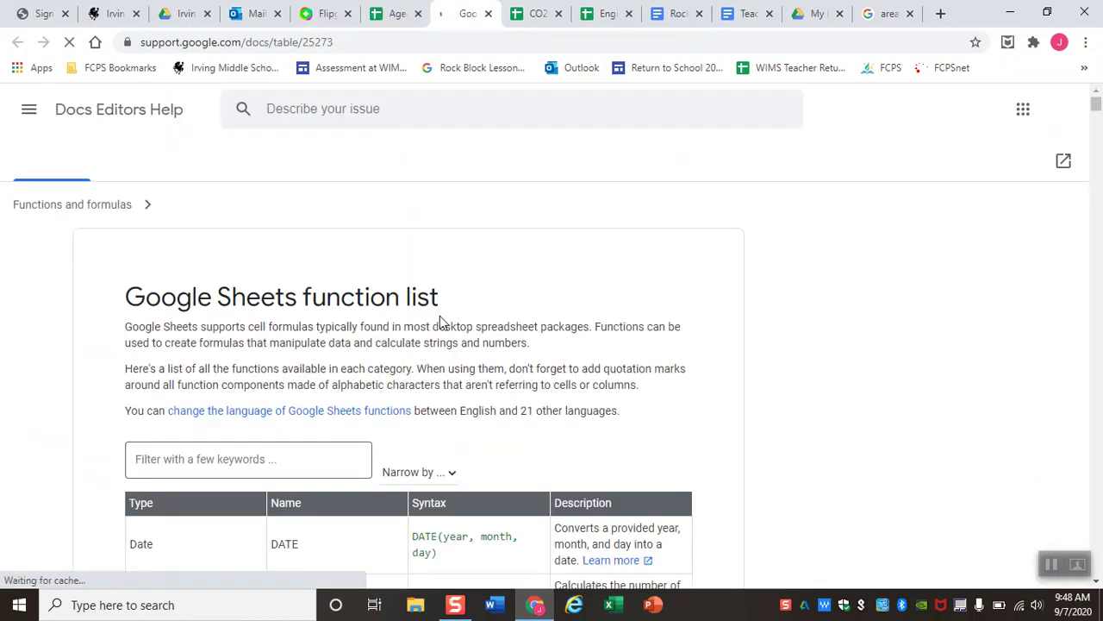
pyautogui.scroll(-6, 440, 317)
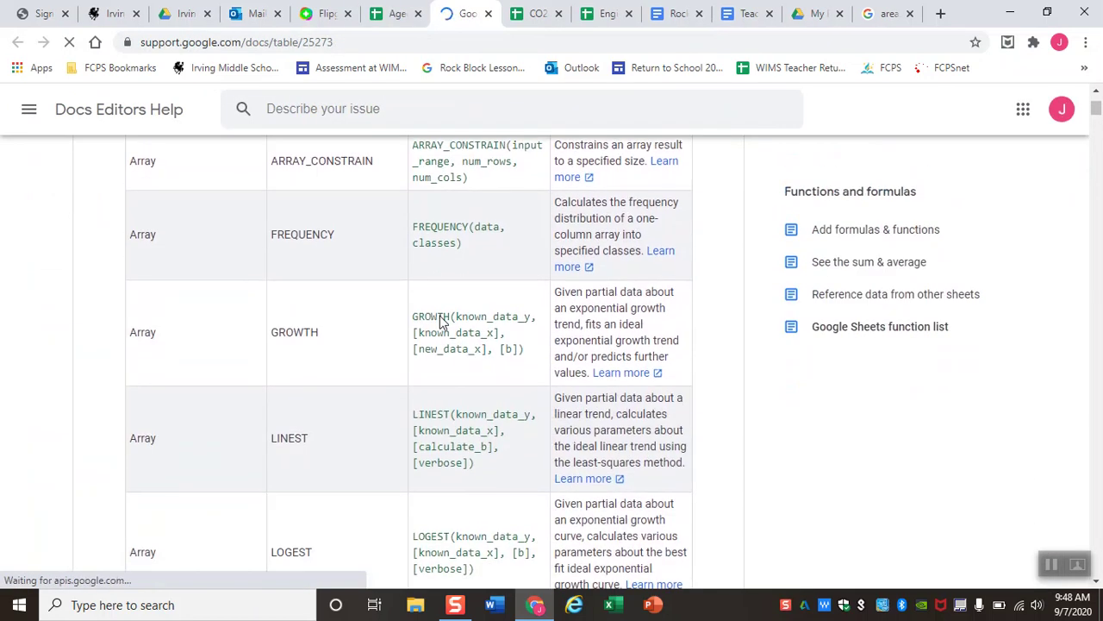
pyautogui.scroll(-4, 440, 316)
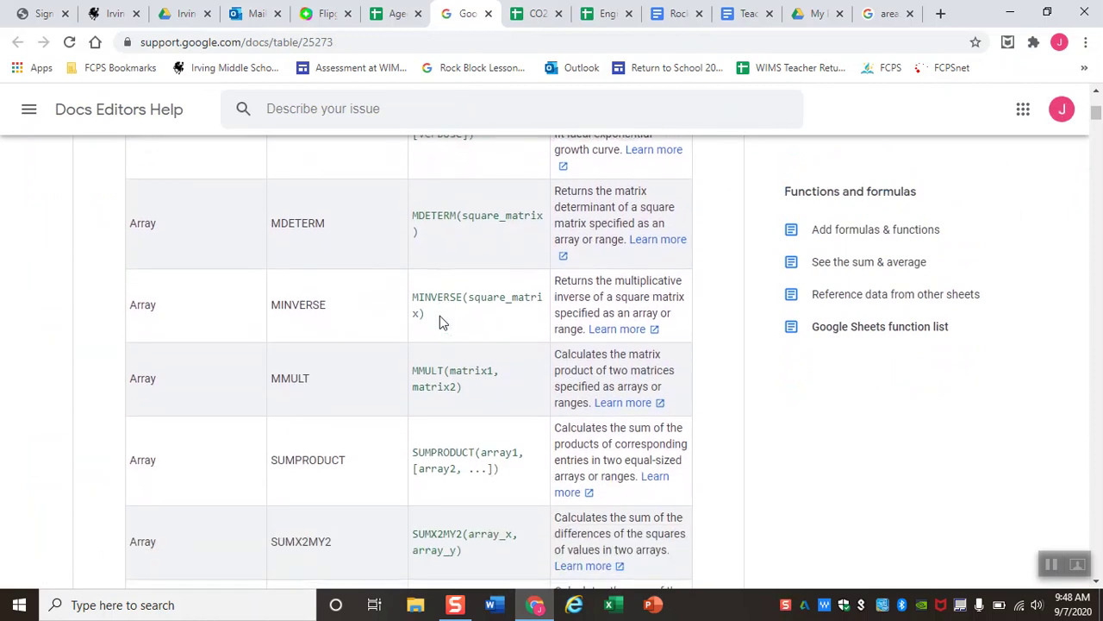
pyautogui.scroll(-9, 440, 321)
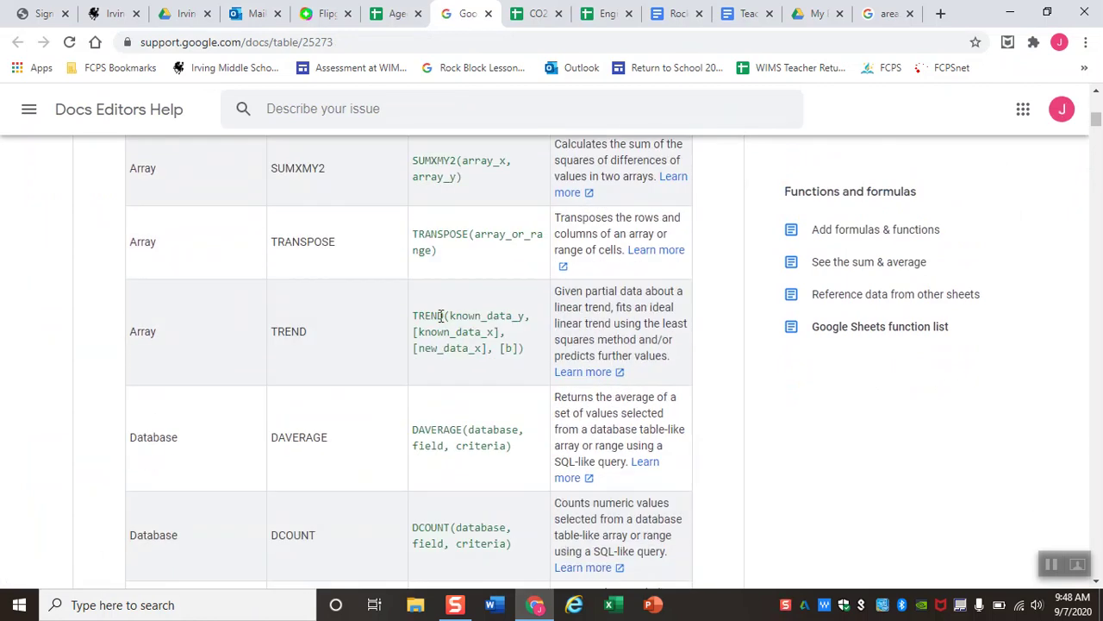
pyautogui.scroll(-10, 439, 321)
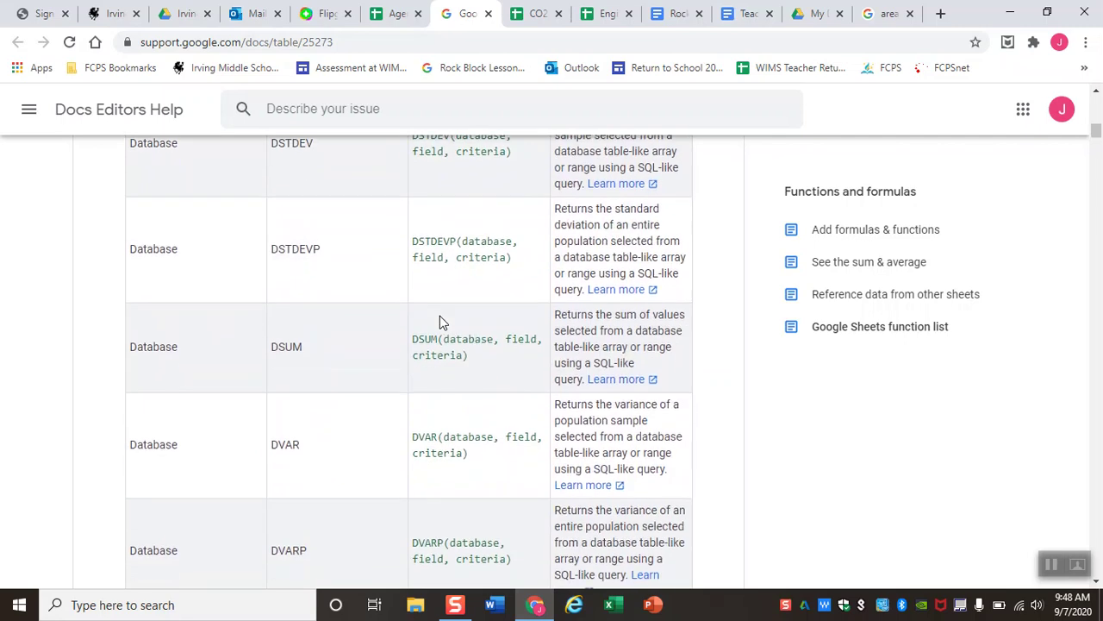
pyautogui.scroll(-8, 440, 315)
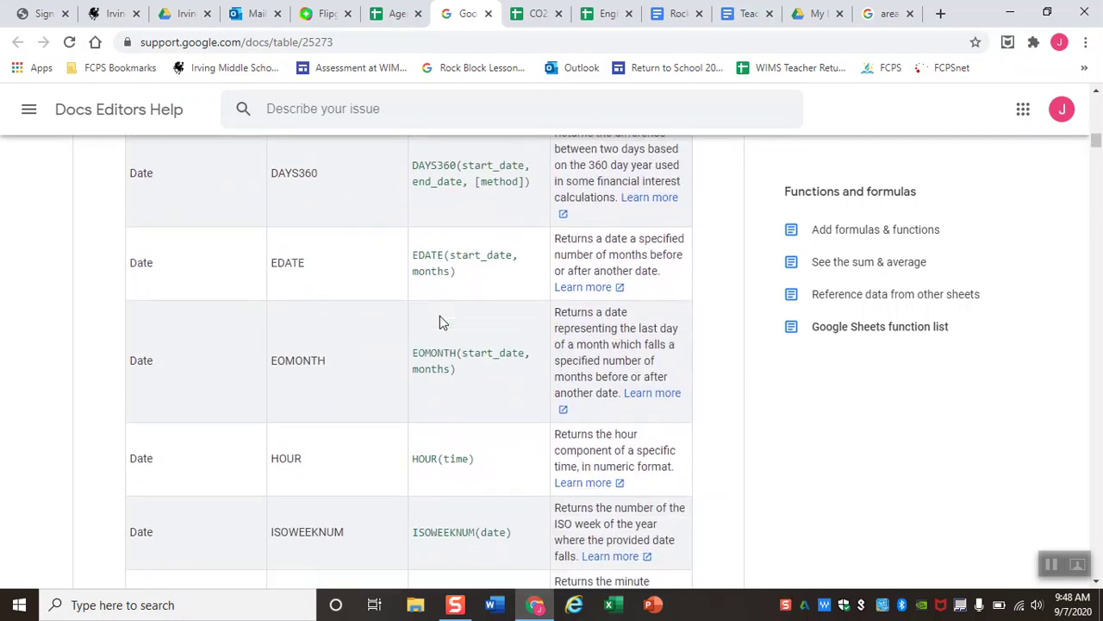
pyautogui.scroll(-8, 439, 320)
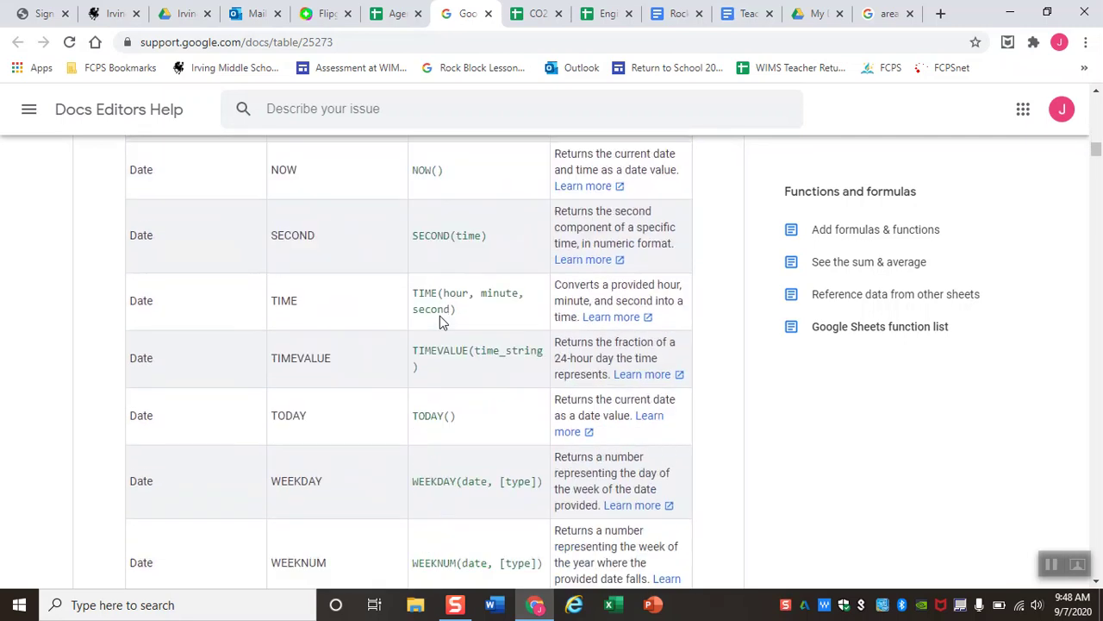
pyautogui.scroll(-9, 439, 321)
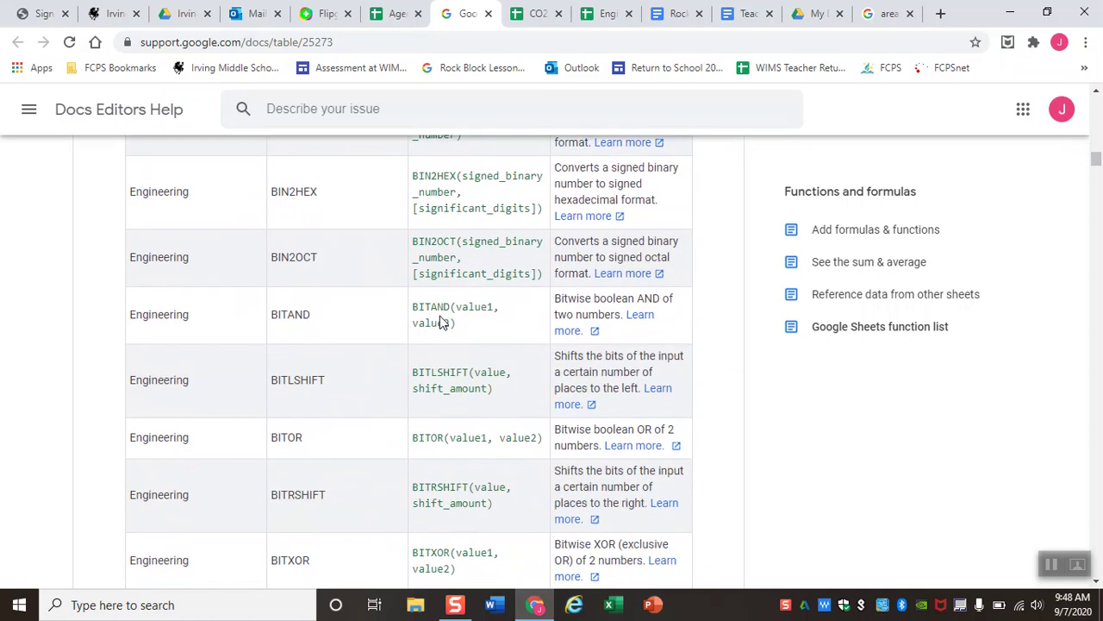
pyautogui.scroll(-1, 440, 321)
pyautogui.scroll(-3, 440, 321)
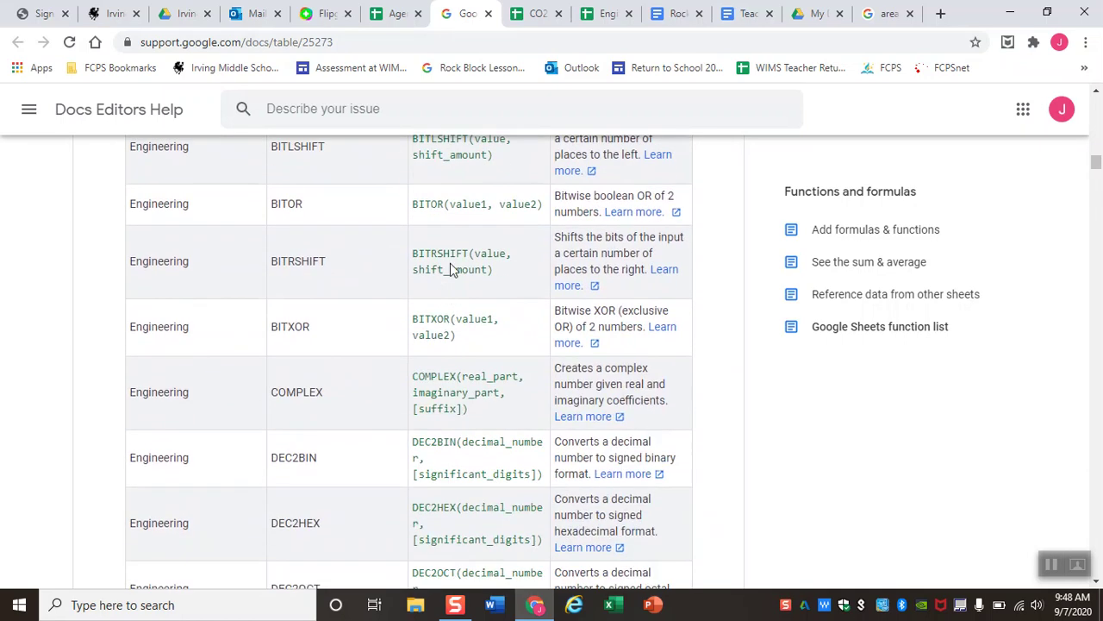
pyautogui.click(405, 13)
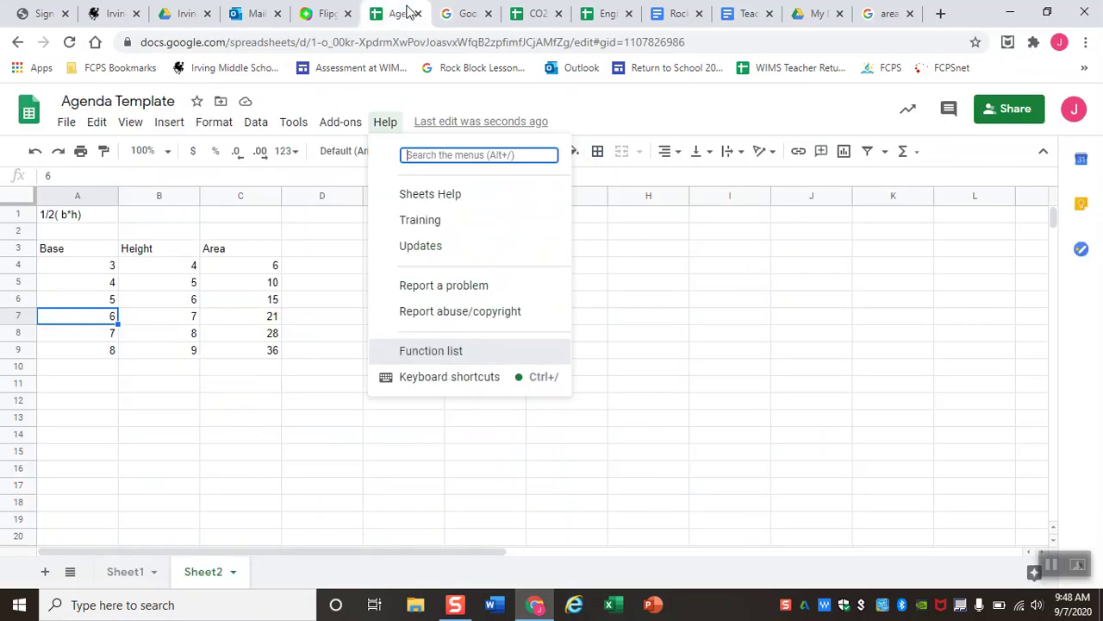
# On Sheet1, widen column A to fit the full Period Number heading.
pyautogui.click(385, 121)
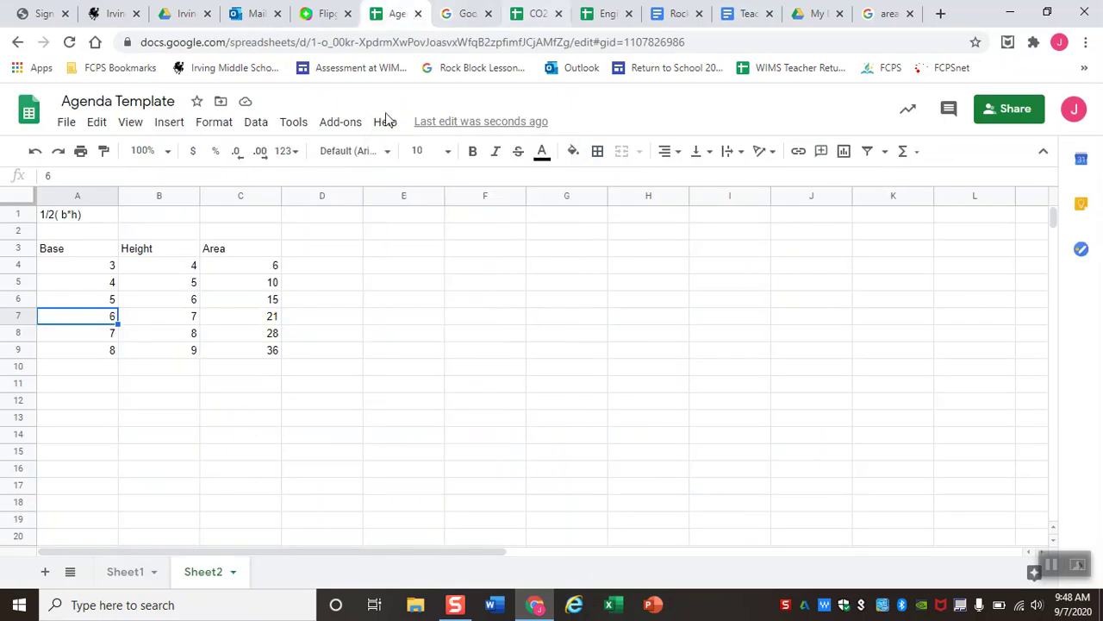
pyautogui.click(143, 579)
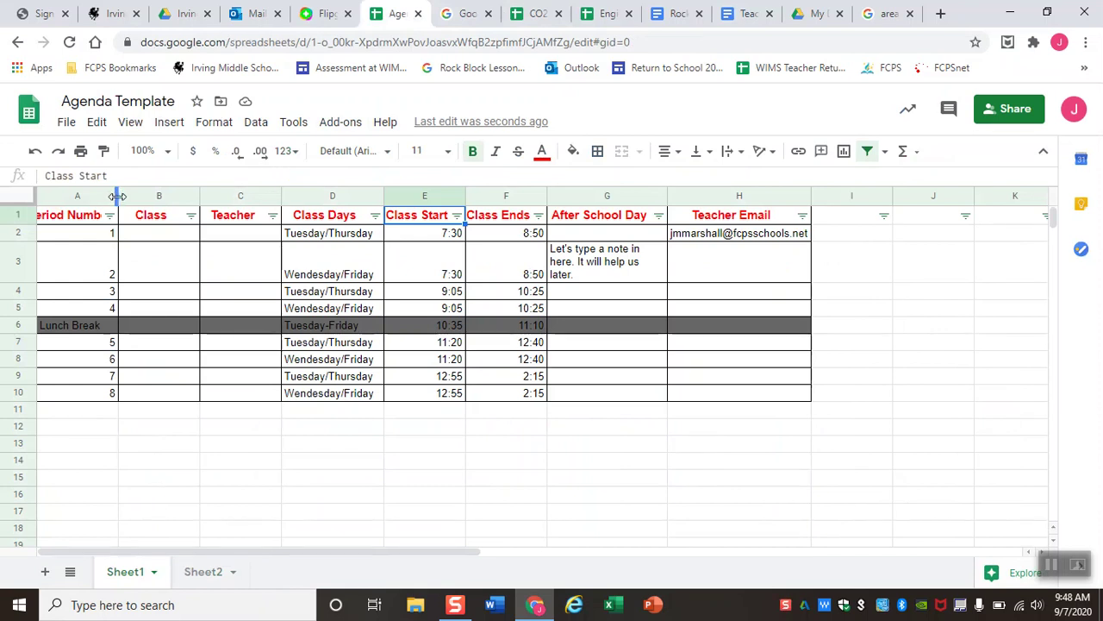
pyautogui.moveTo(120, 196); pyautogui.dragTo(155, 197)
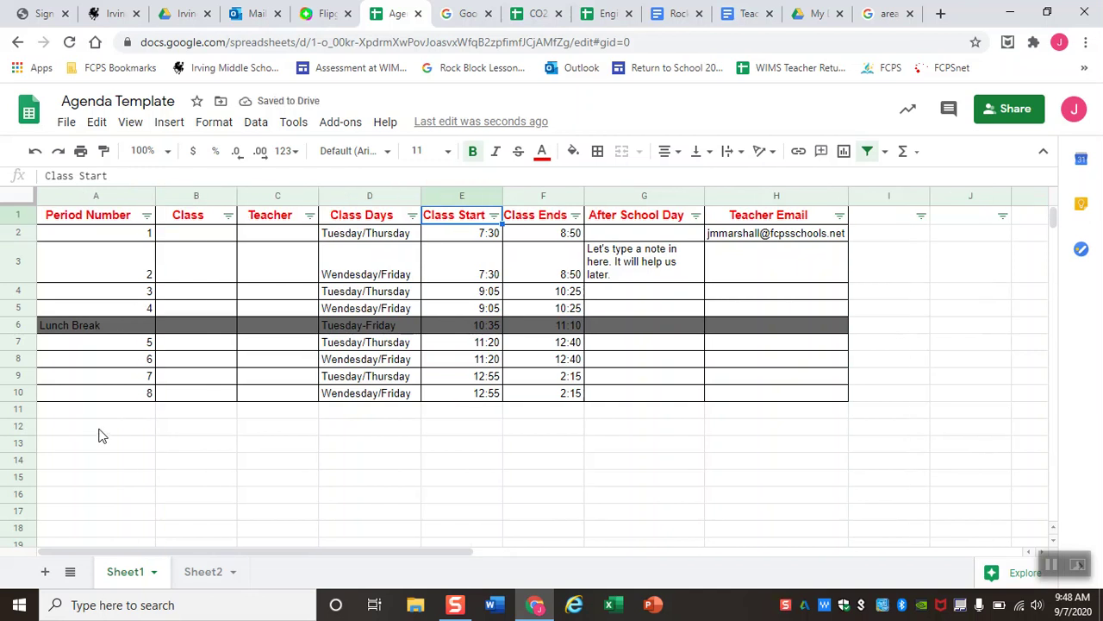
pyautogui.doubleClick(100, 426)
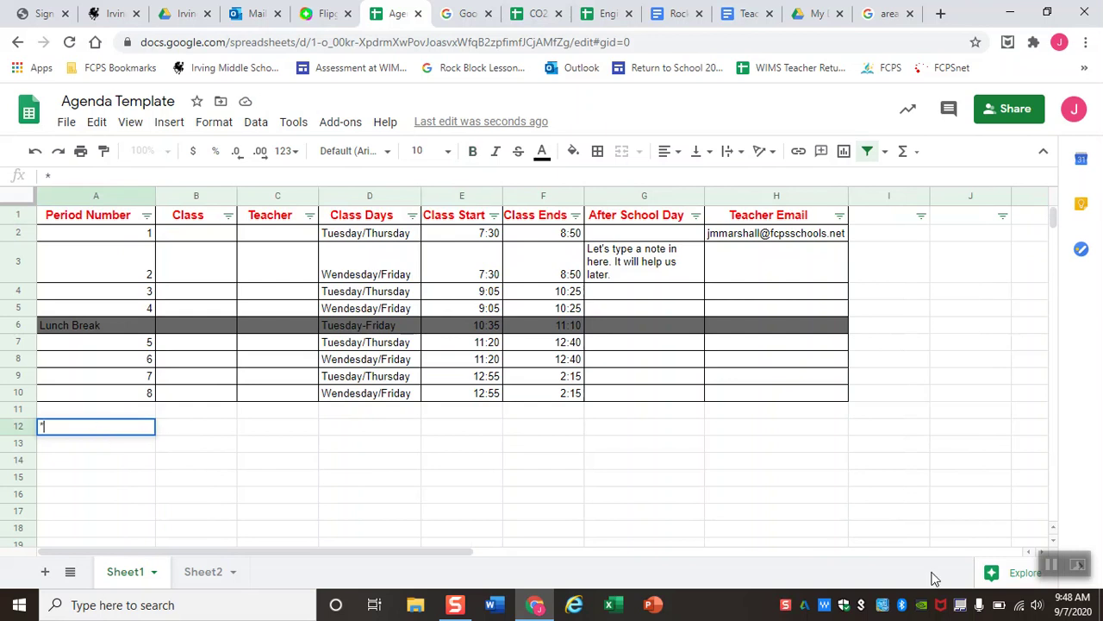
# Paste the question about viewing only ODD classes into cell A12.
pyautogui.press('Escape')
pyautogui.hotkey('ctrl', 'v')
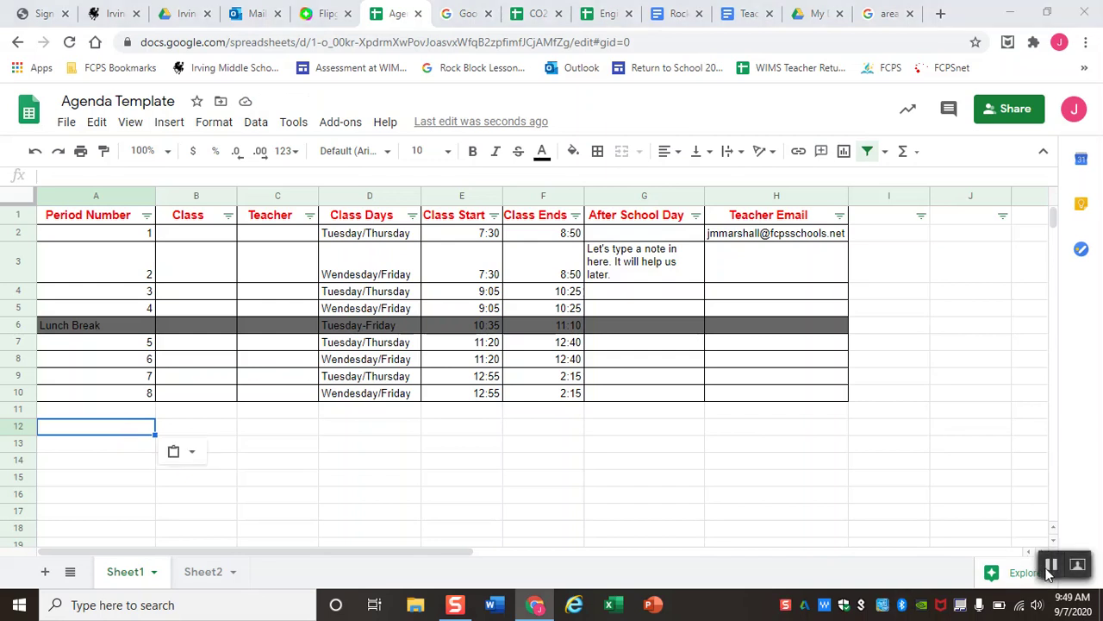
pyautogui.press('Delete')
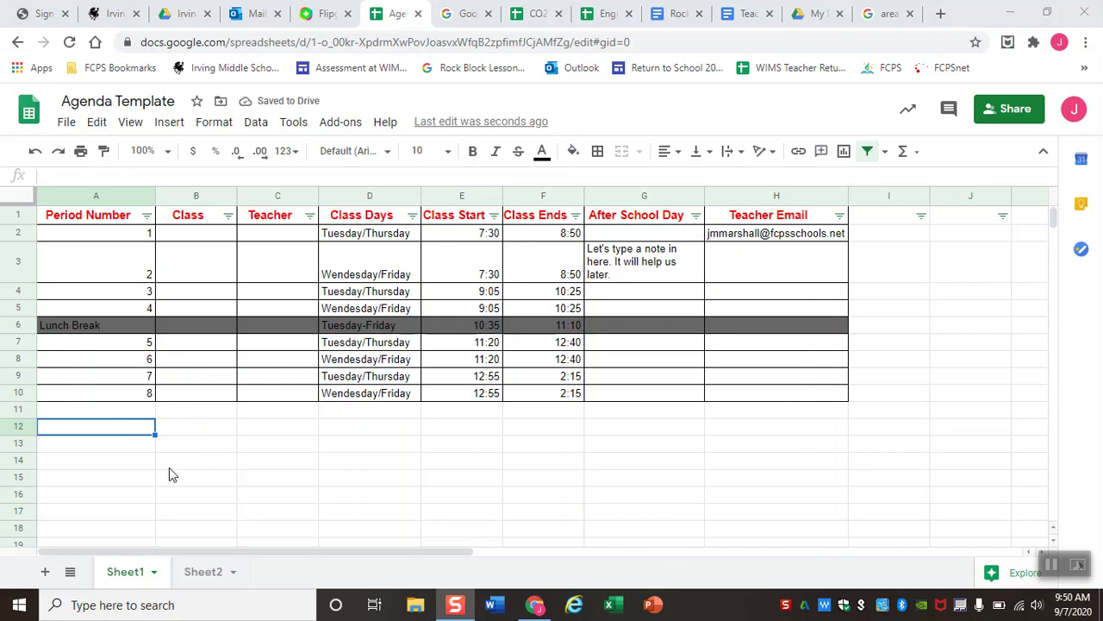
pyautogui.click(56, 431)
pyautogui.write('* What tool can you use if you wanted to sort your classes so you only have to view your ODD classes?')
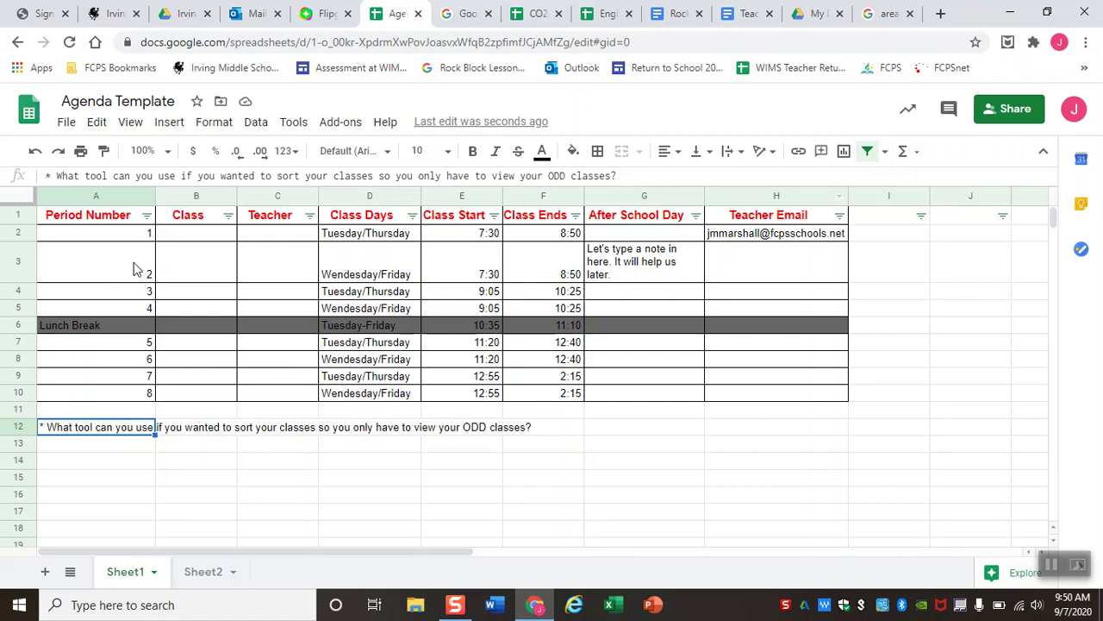
# Show the Period Number and Class Days filter menus, then type 'FIlter' in A13.
pyautogui.click(147, 215)
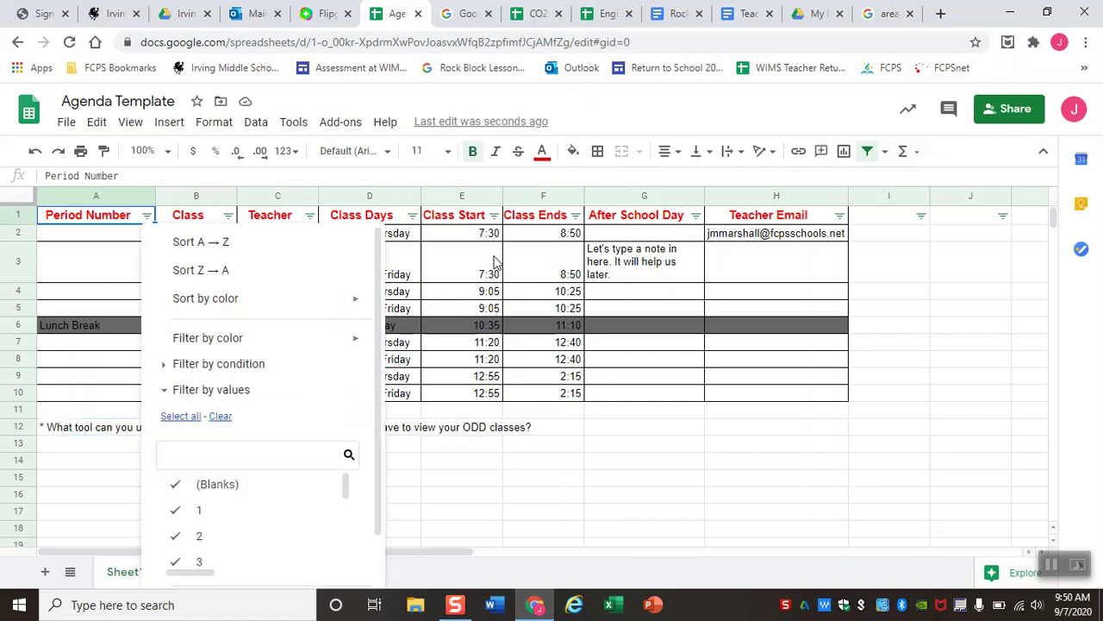
pyautogui.click(412, 215)
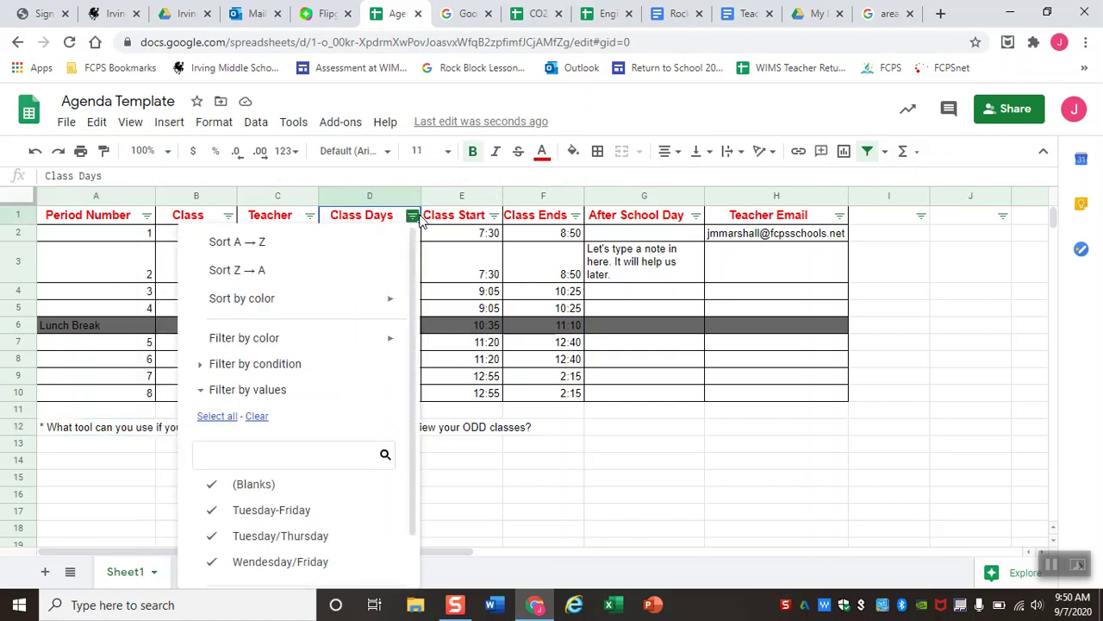
pyautogui.click(483, 461)
pyautogui.click(453, 414)
pyautogui.click(476, 428)
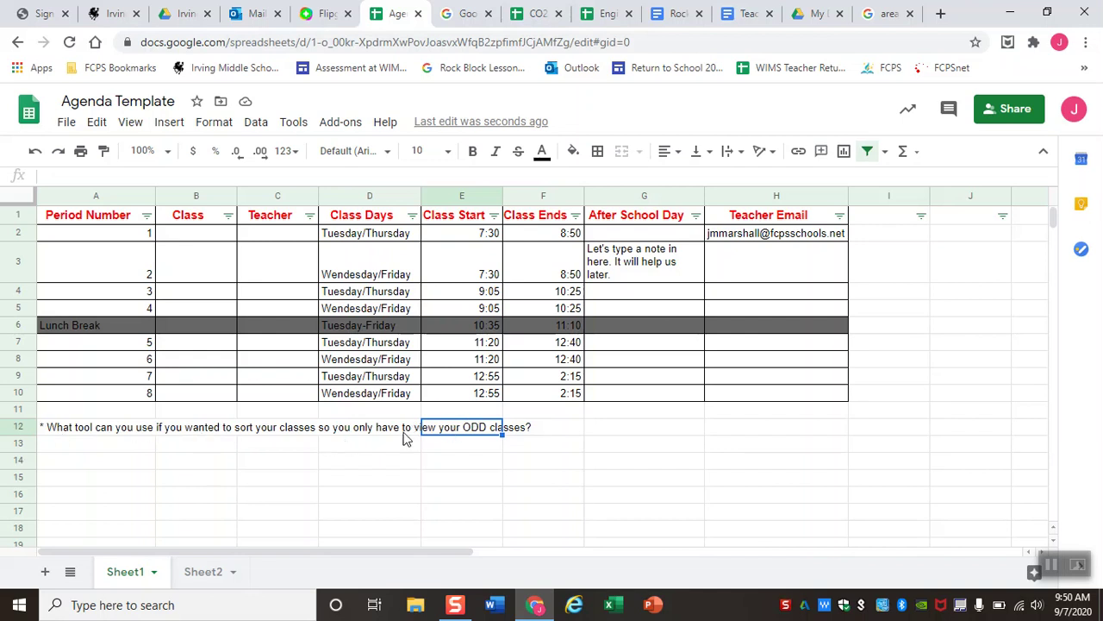
pyautogui.click(108, 445)
pyautogui.write('FIlter tool')
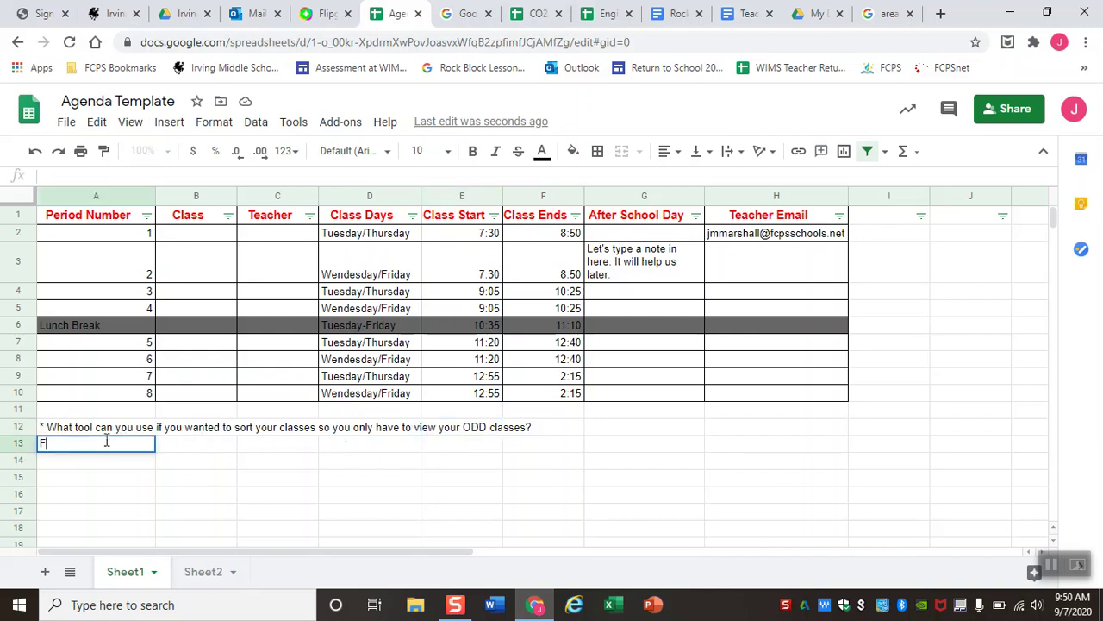